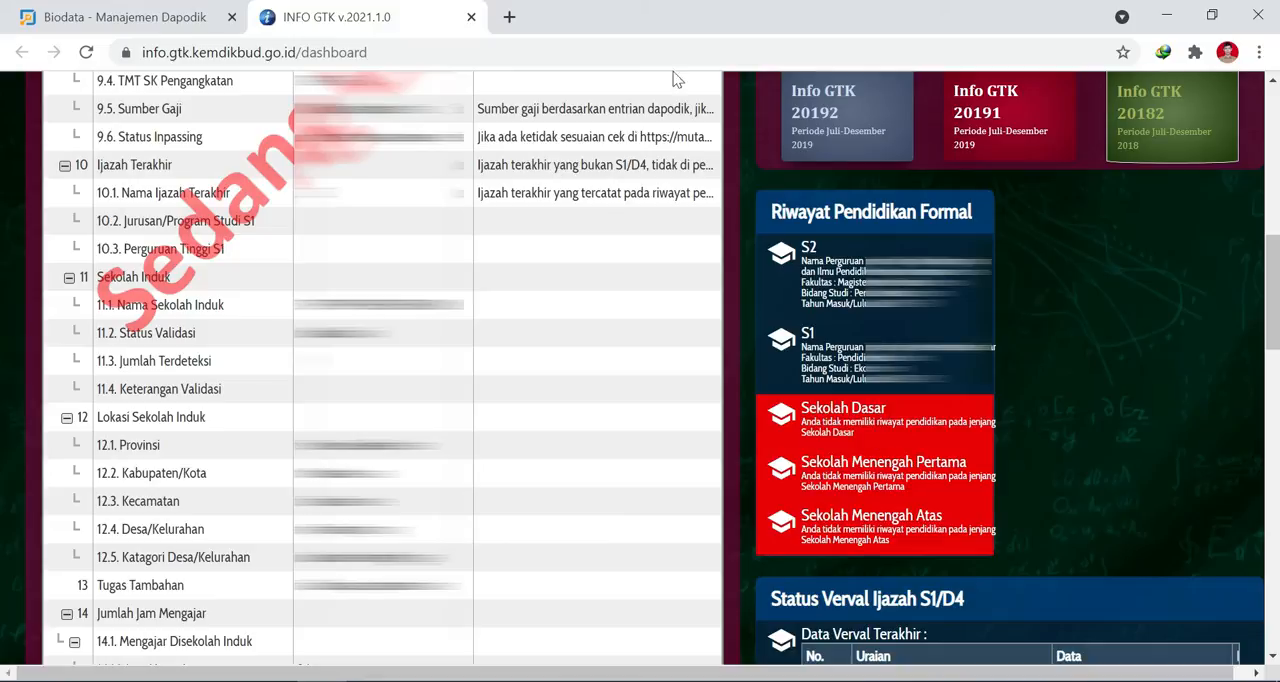
# Open the local Dapodik application at localhost:5774 in a new browser tab.
pyautogui.click(509, 17)
pyautogui.write('local')
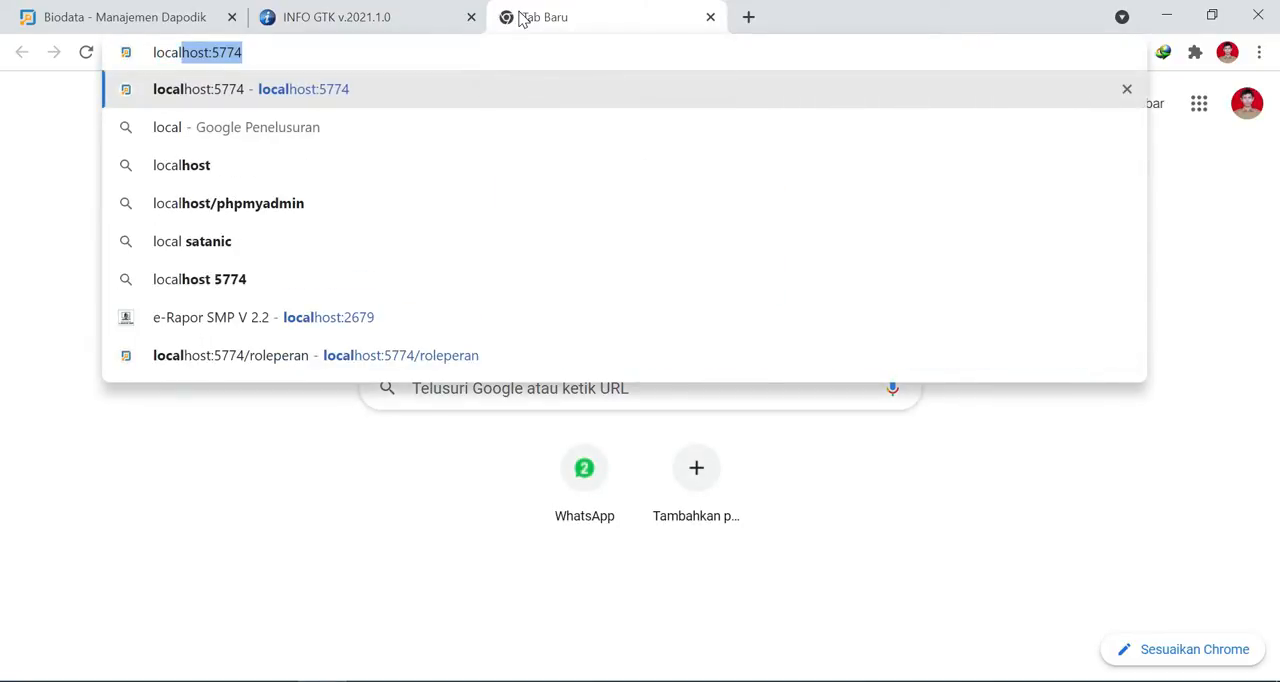
pyautogui.press('Return')
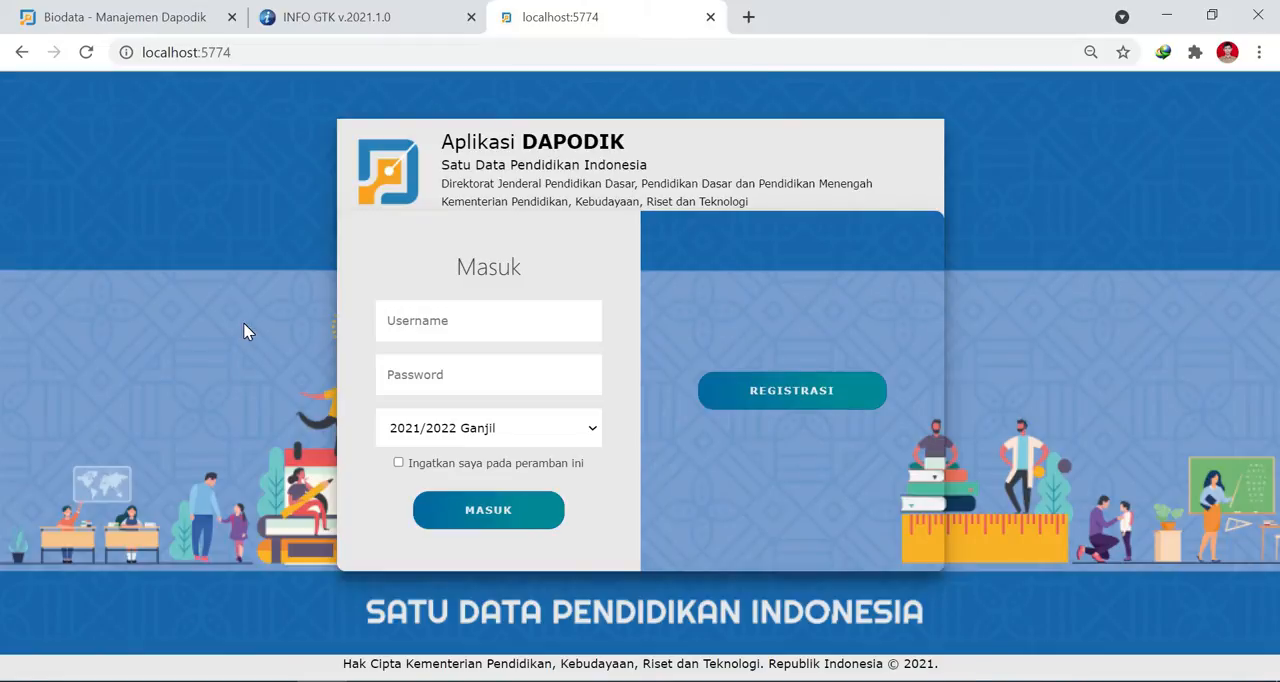
# Log in to Dapodik with the account's e-mail as username and the account password, choosing the PTK role.
pyautogui.press('Tab')
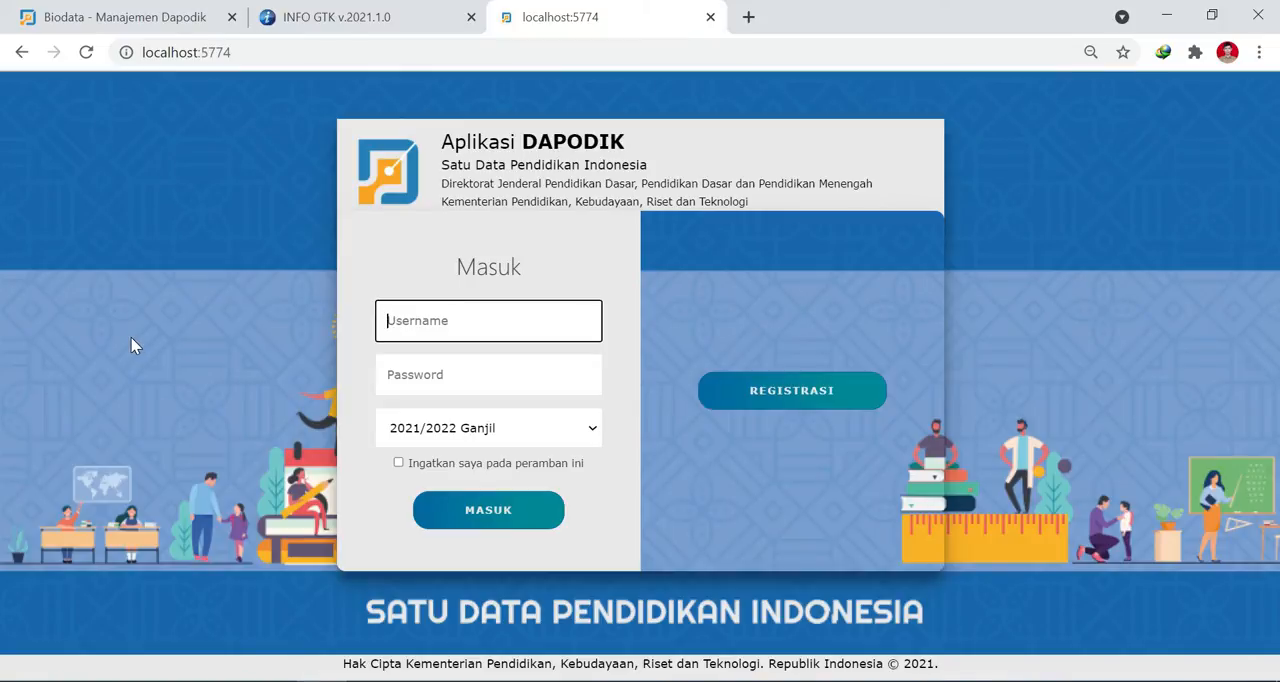
pyautogui.hotkey('ctrl', 'v')
pyautogui.press('Tab')
pyautogui.write('••••••')
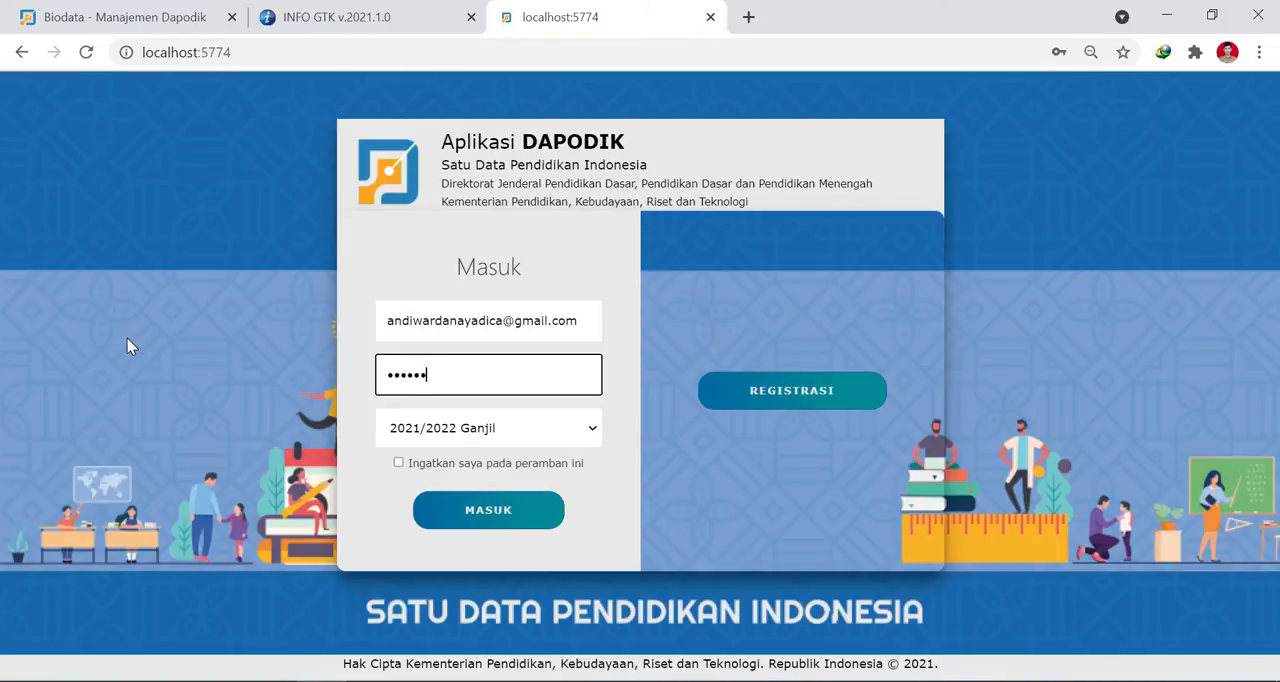
pyautogui.write('••••••••')
pyautogui.click(470, 512)
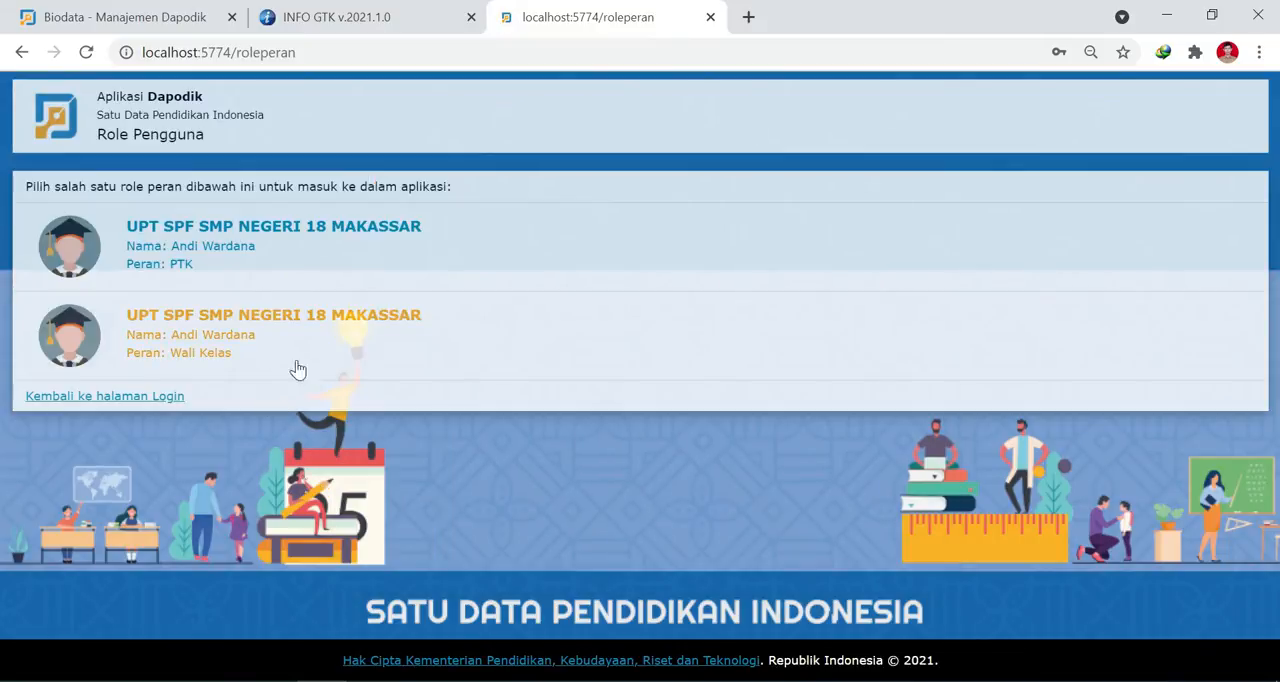
pyautogui.click(177, 250)
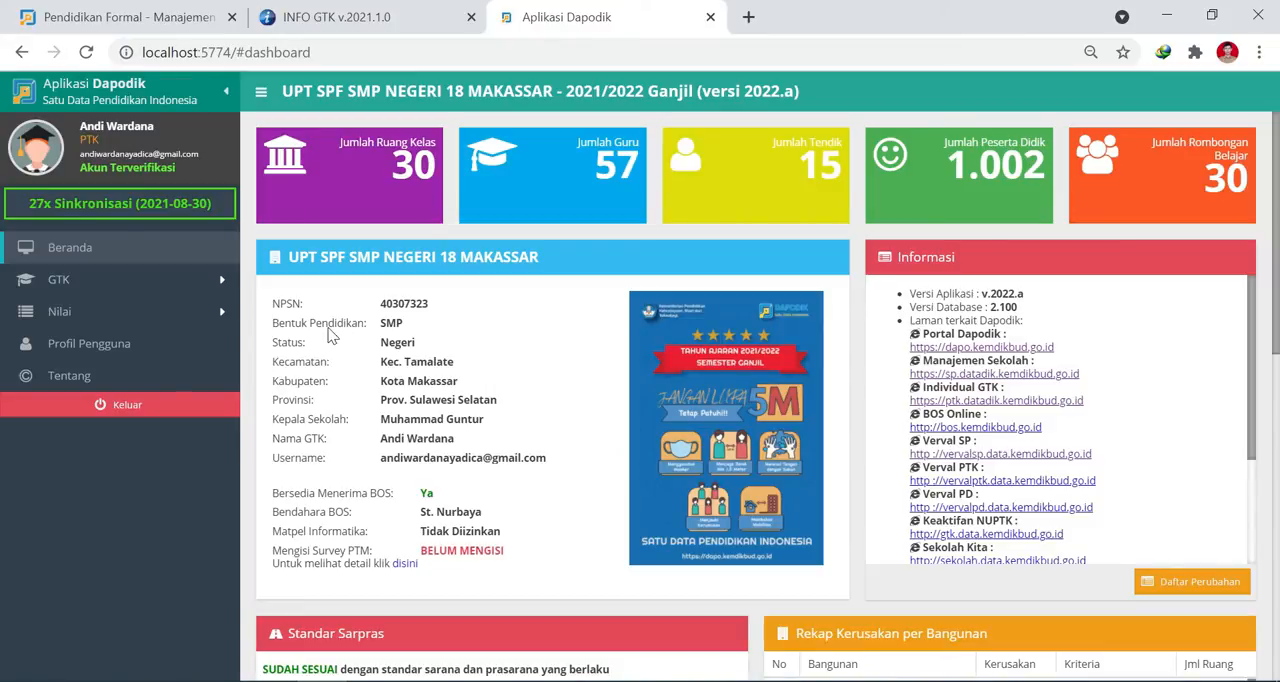
# Open the listed teacher's record for editing from the Guru data and show the Rwy.Pendidikan Formal details.
pyautogui.click(82, 280)
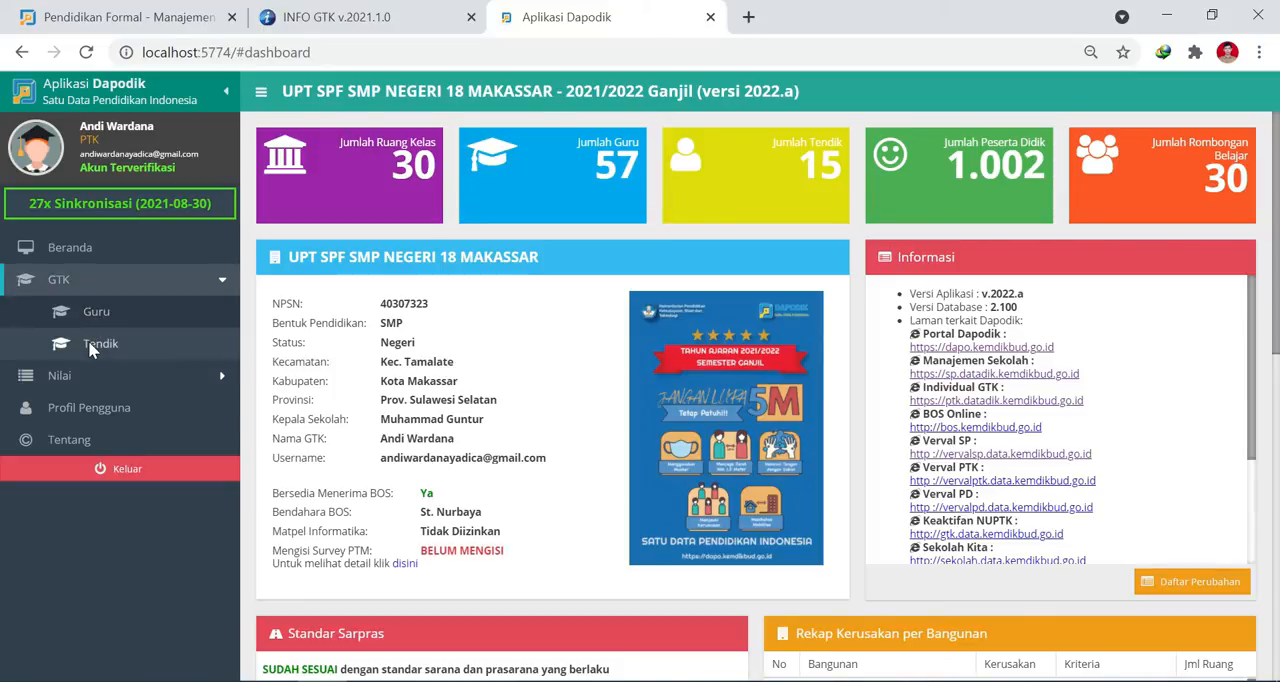
pyautogui.click(90, 313)
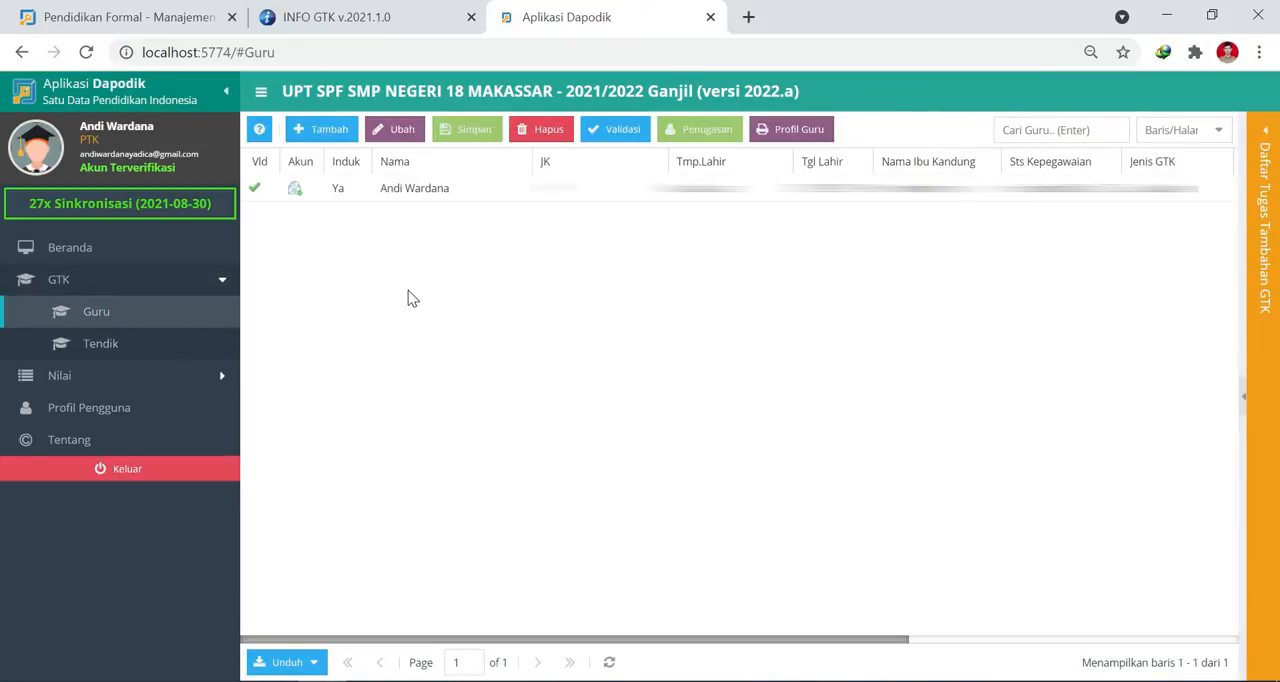
pyautogui.click(411, 190)
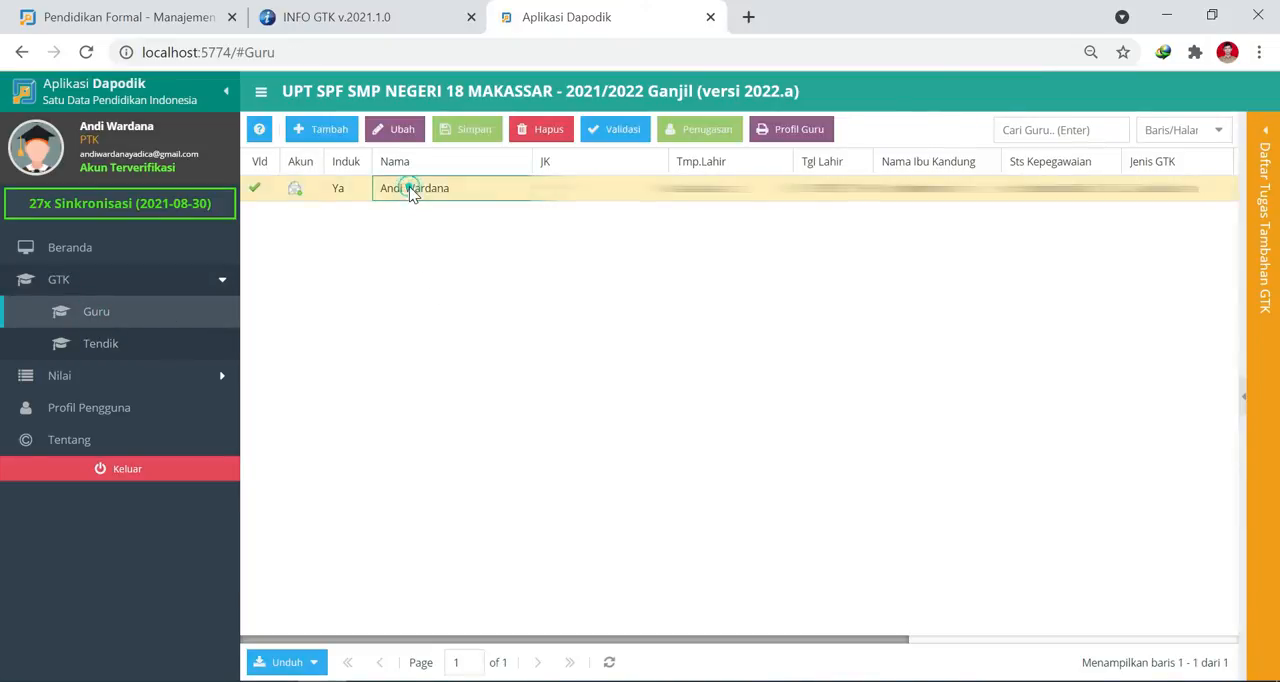
pyautogui.click(391, 130)
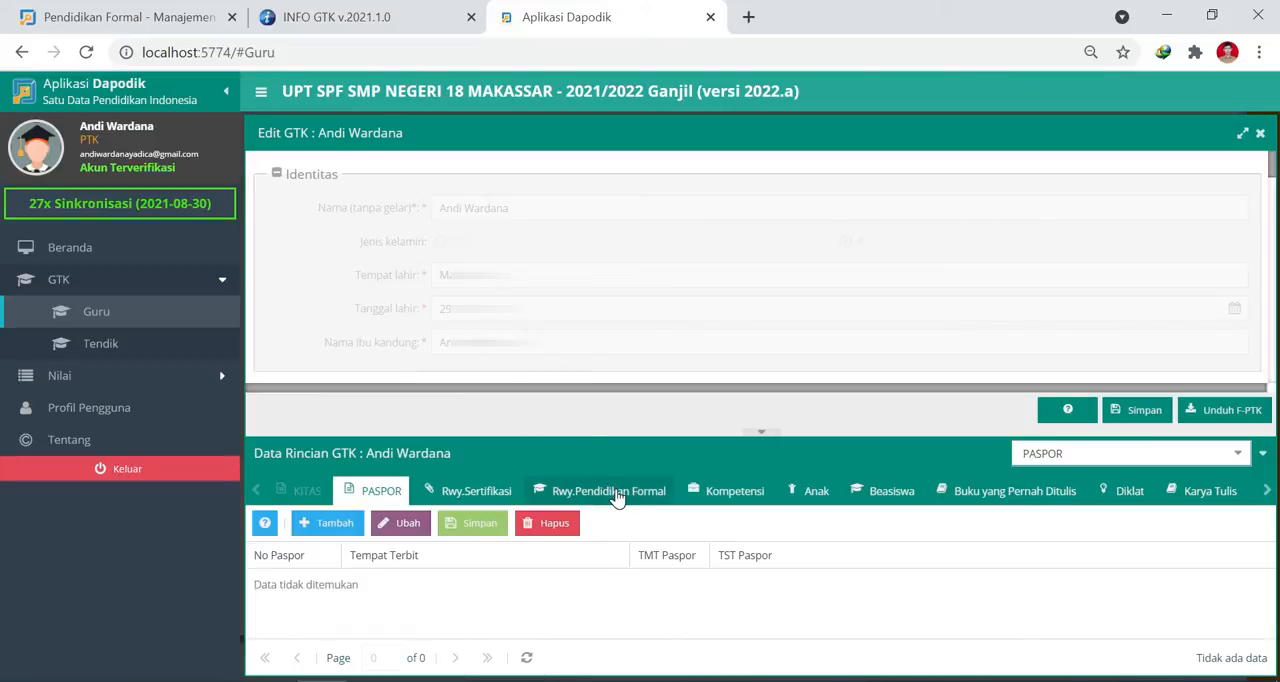
pyautogui.click(610, 491)
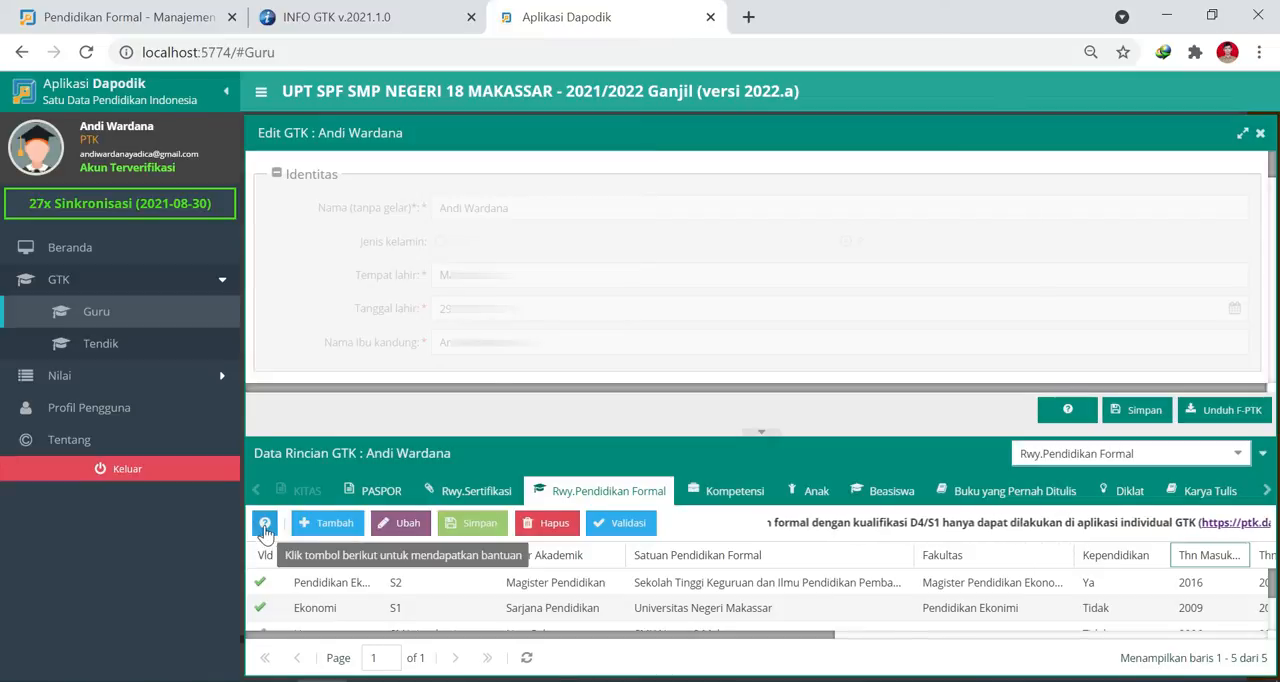
# Read the help guide for the formal education history table through to the Semester and GPA rules, and close it.
pyautogui.click(264, 526)
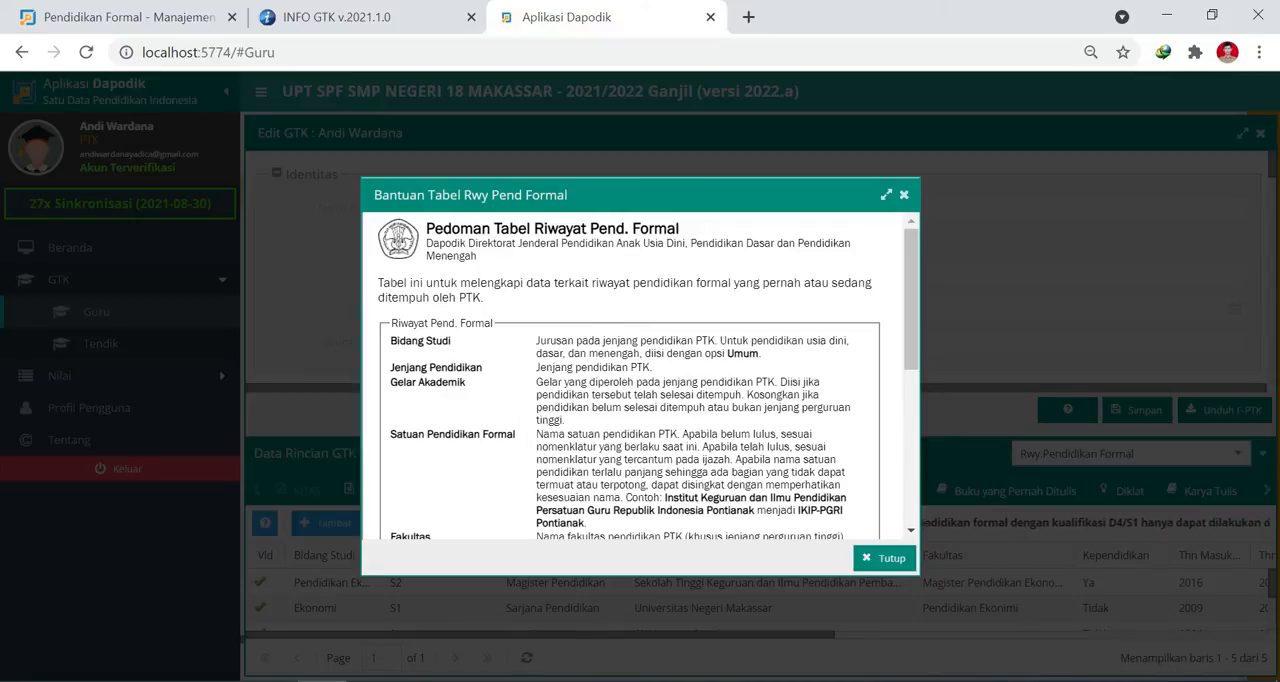
pyautogui.scroll(-1, 640, 375)
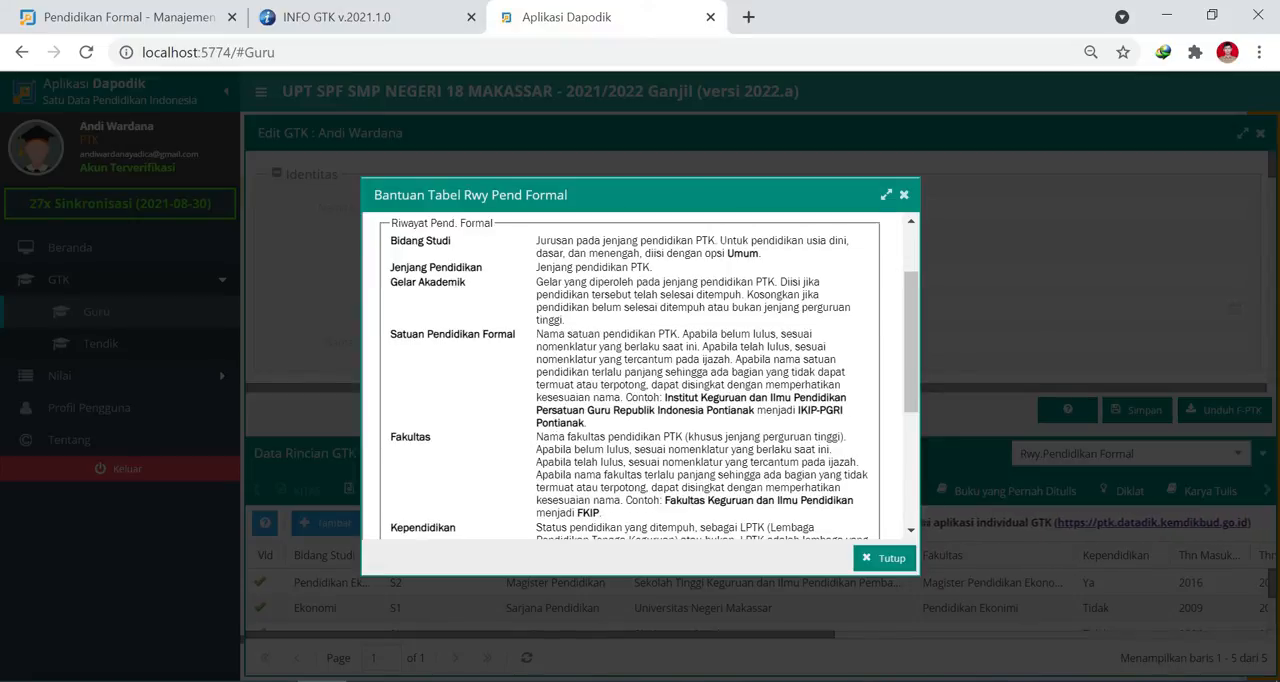
pyautogui.scroll(-2, 457, 278)
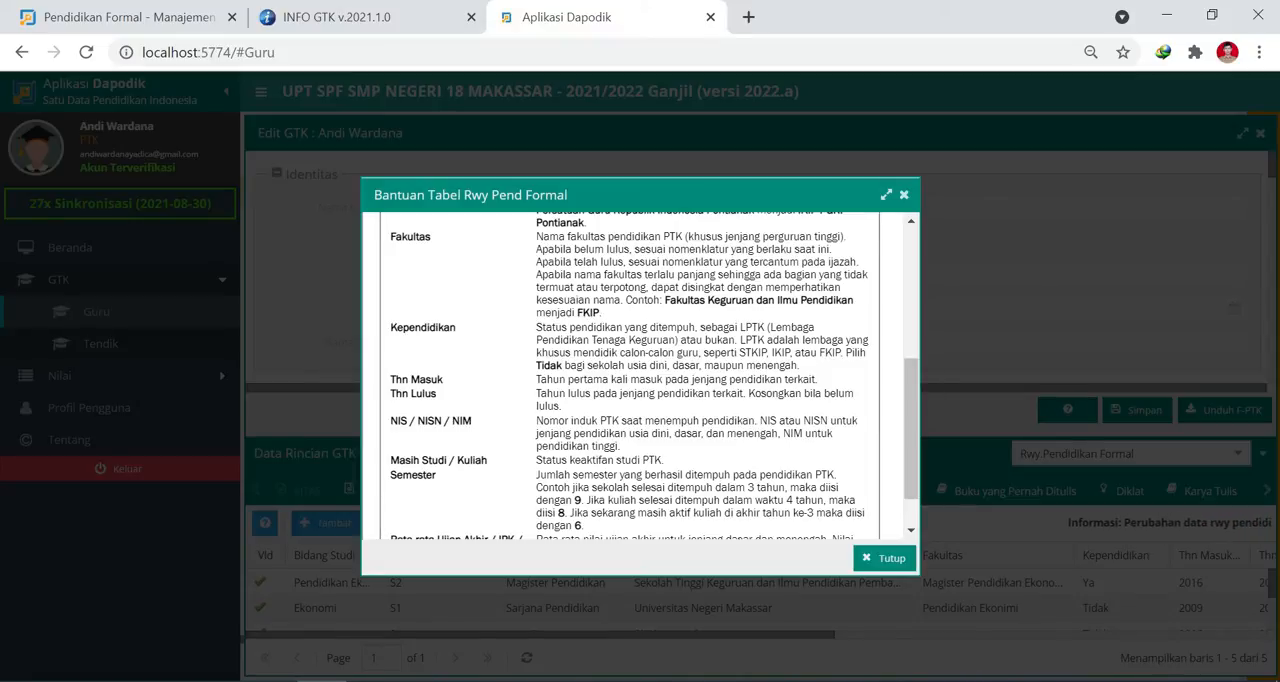
pyautogui.scroll(-1, 487, 300)
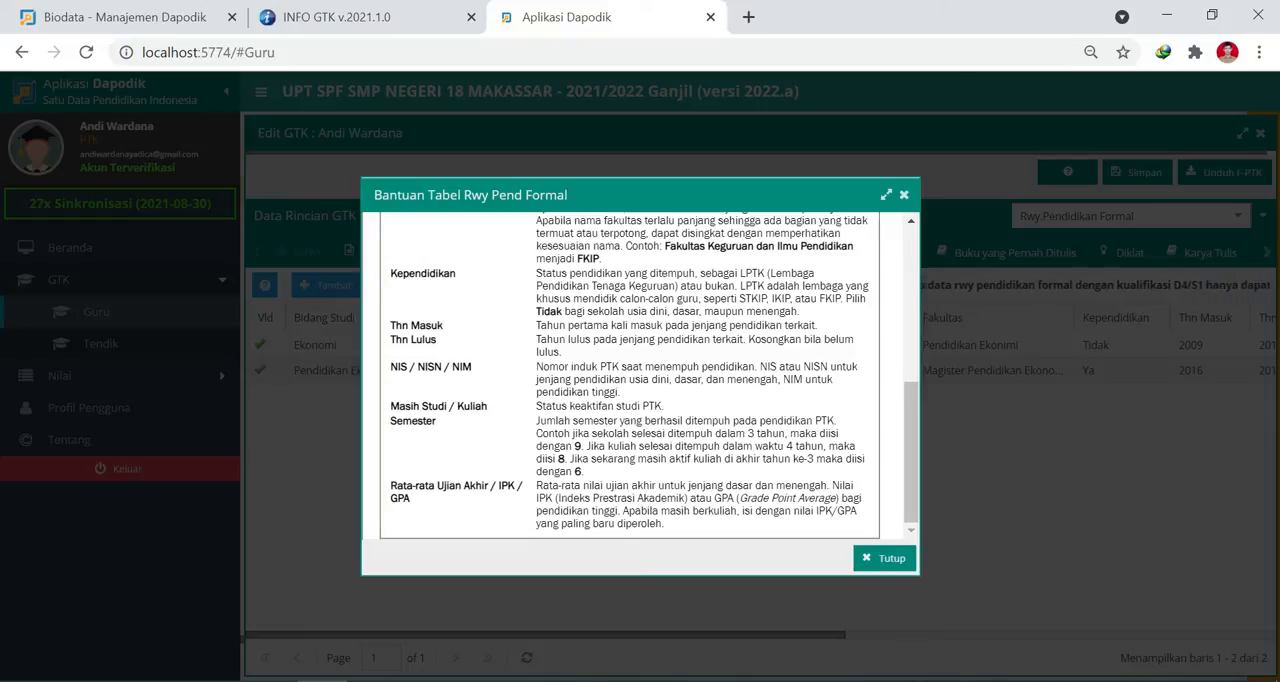
pyautogui.doubleClick(560, 458)
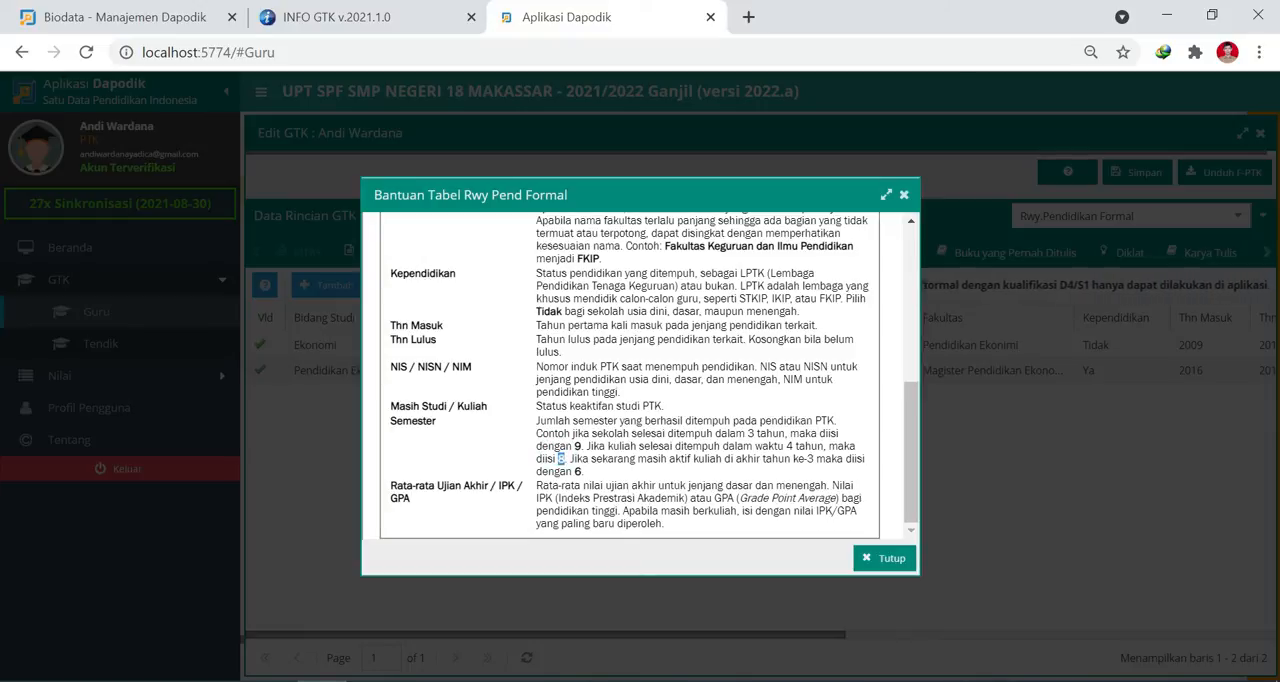
pyautogui.click(559, 457)
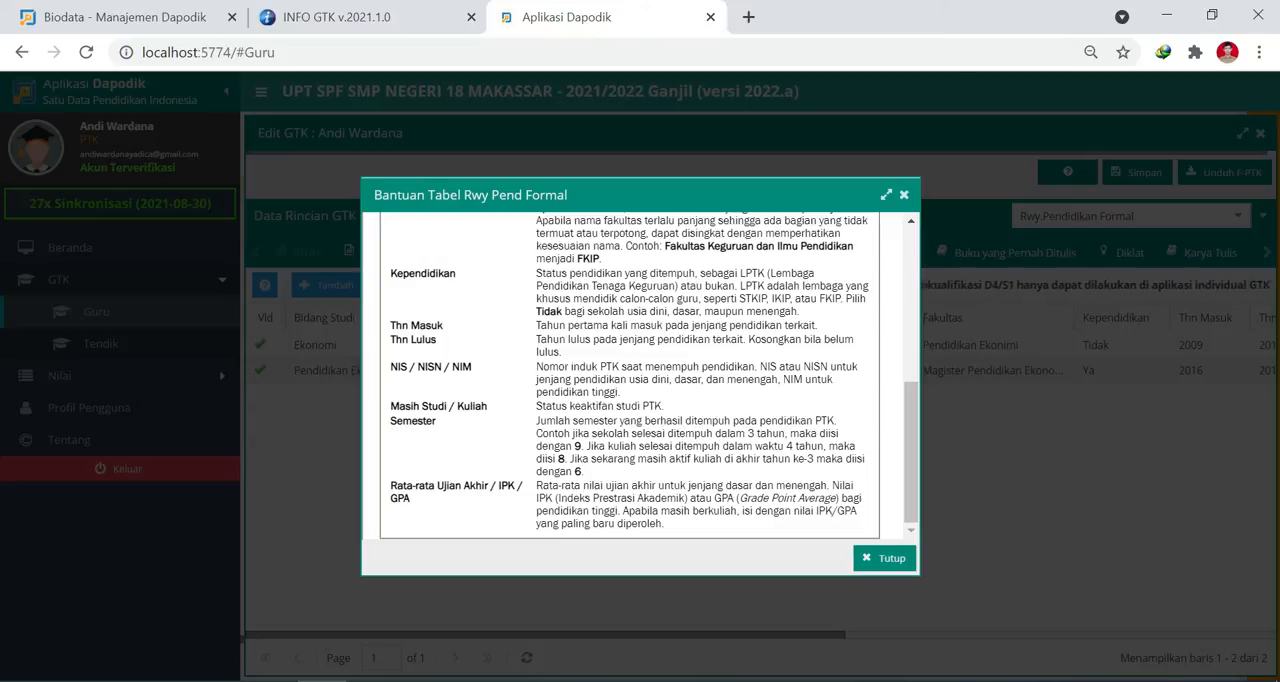
pyautogui.click(880, 560)
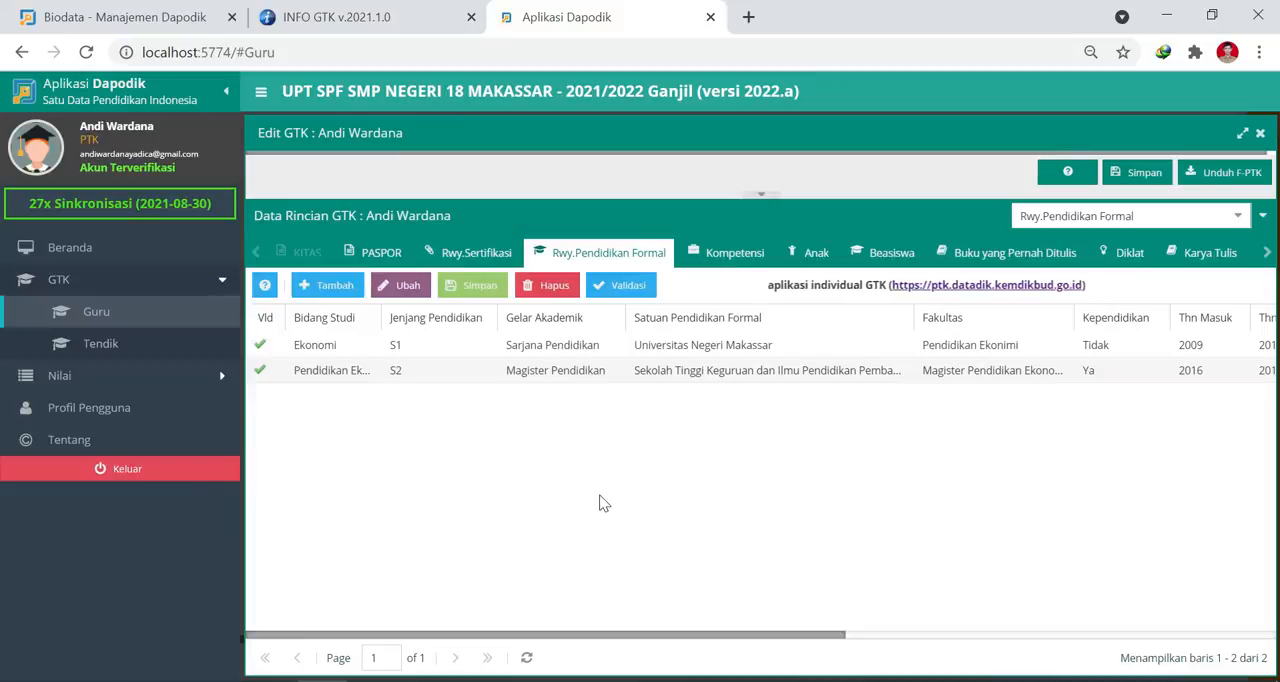
# Add a new formal education history row with Umum as its Bidang Studi.
pyautogui.click(327, 290)
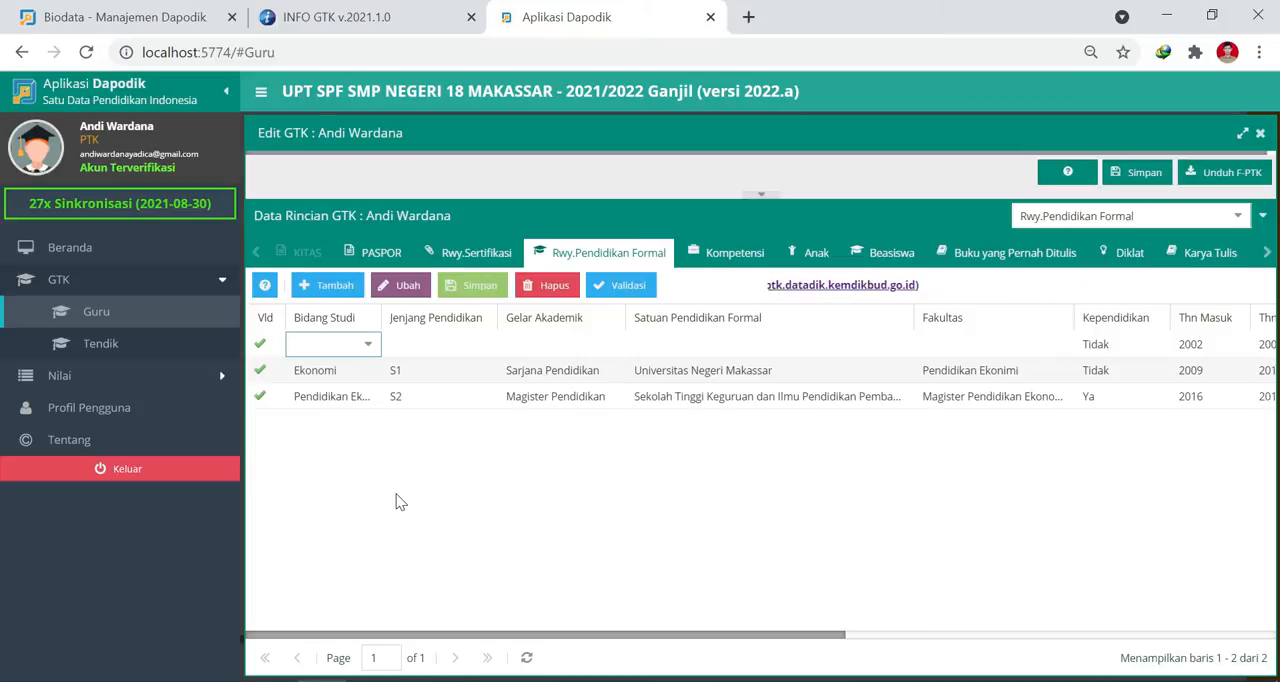
pyautogui.click(368, 345)
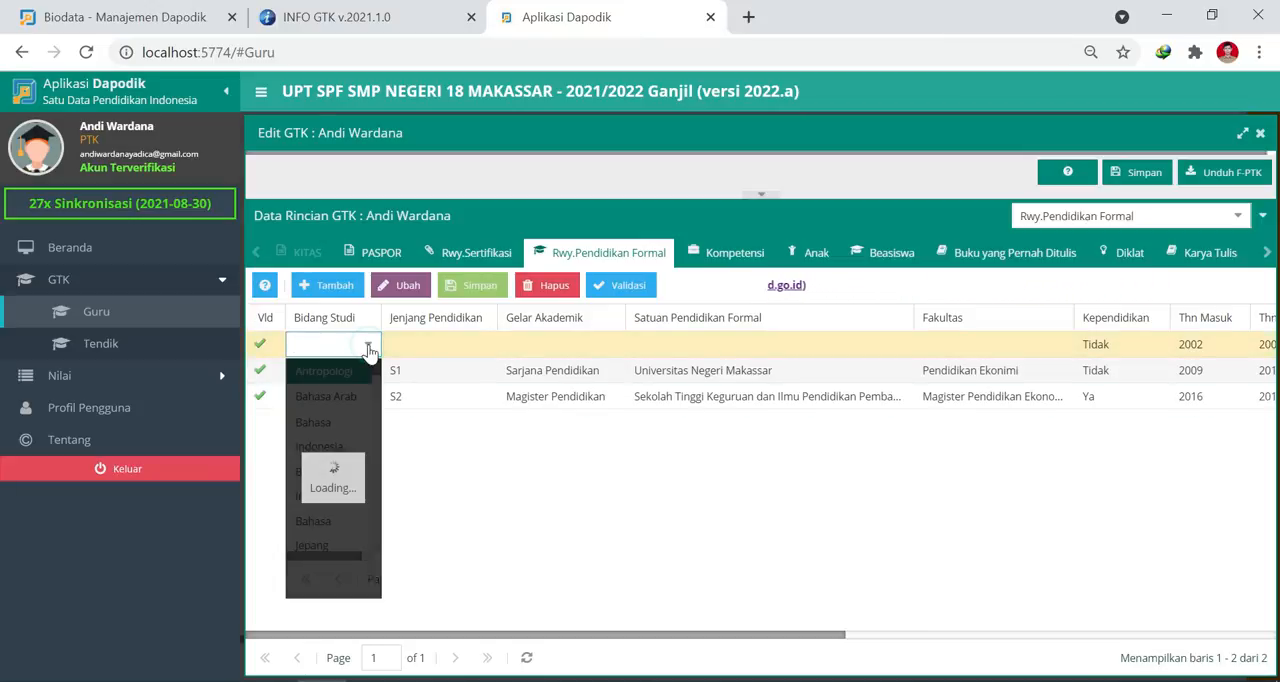
pyautogui.scroll(-20, 331, 455)
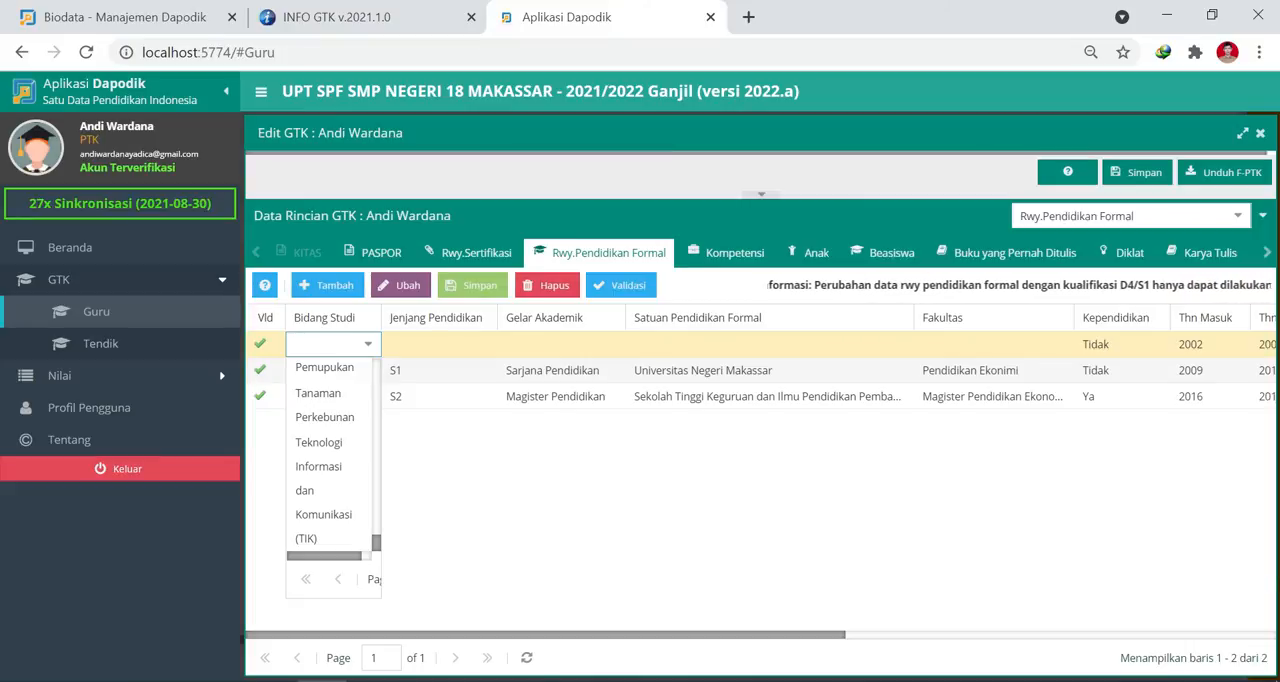
pyautogui.write('umum')
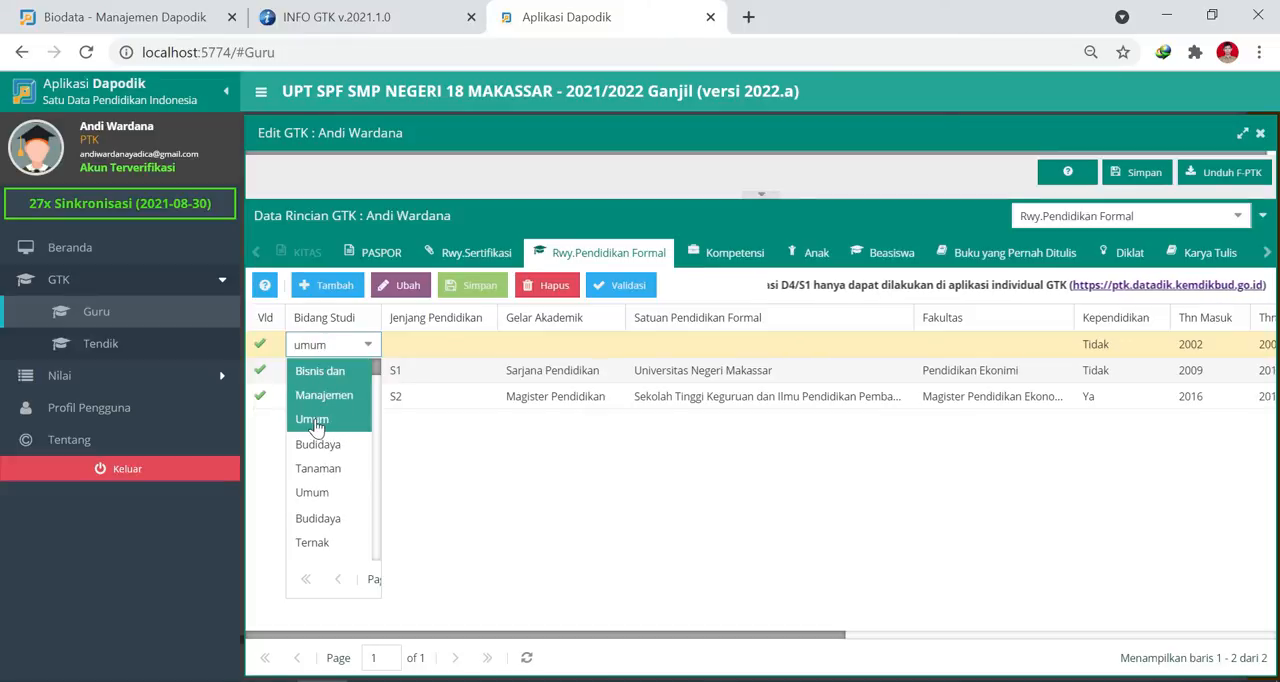
pyautogui.scroll(-6, 320, 488)
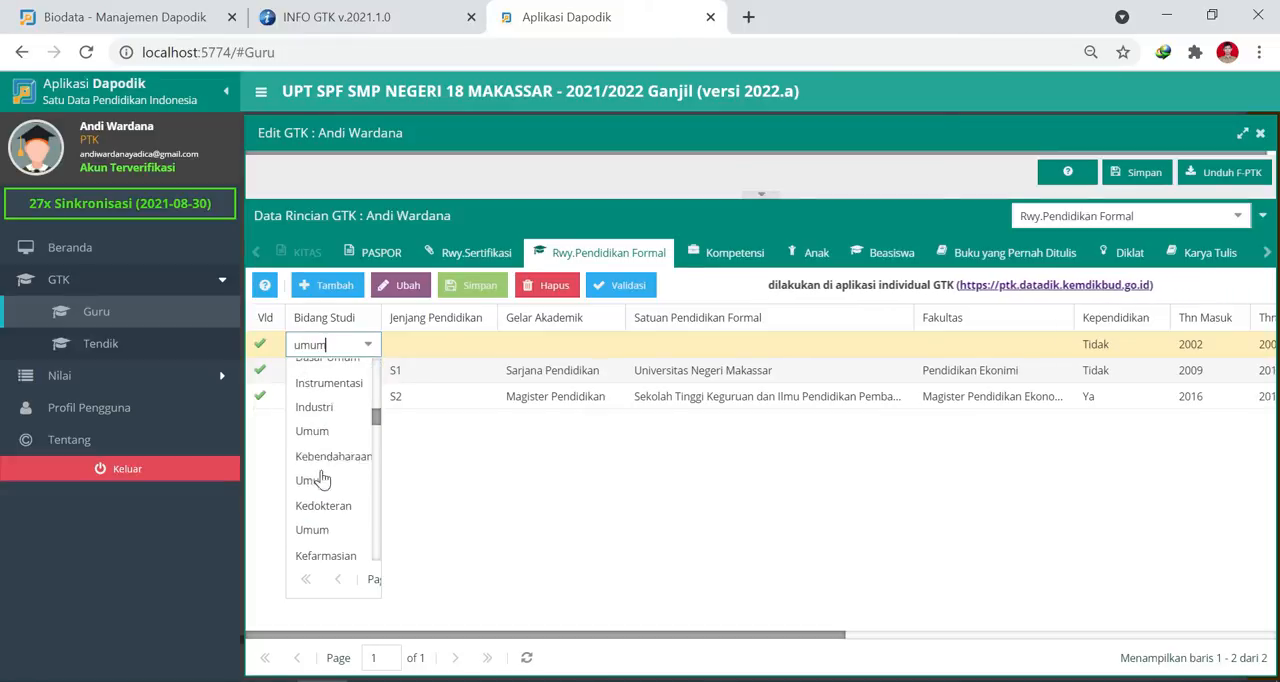
pyautogui.scroll(-5, 322, 482)
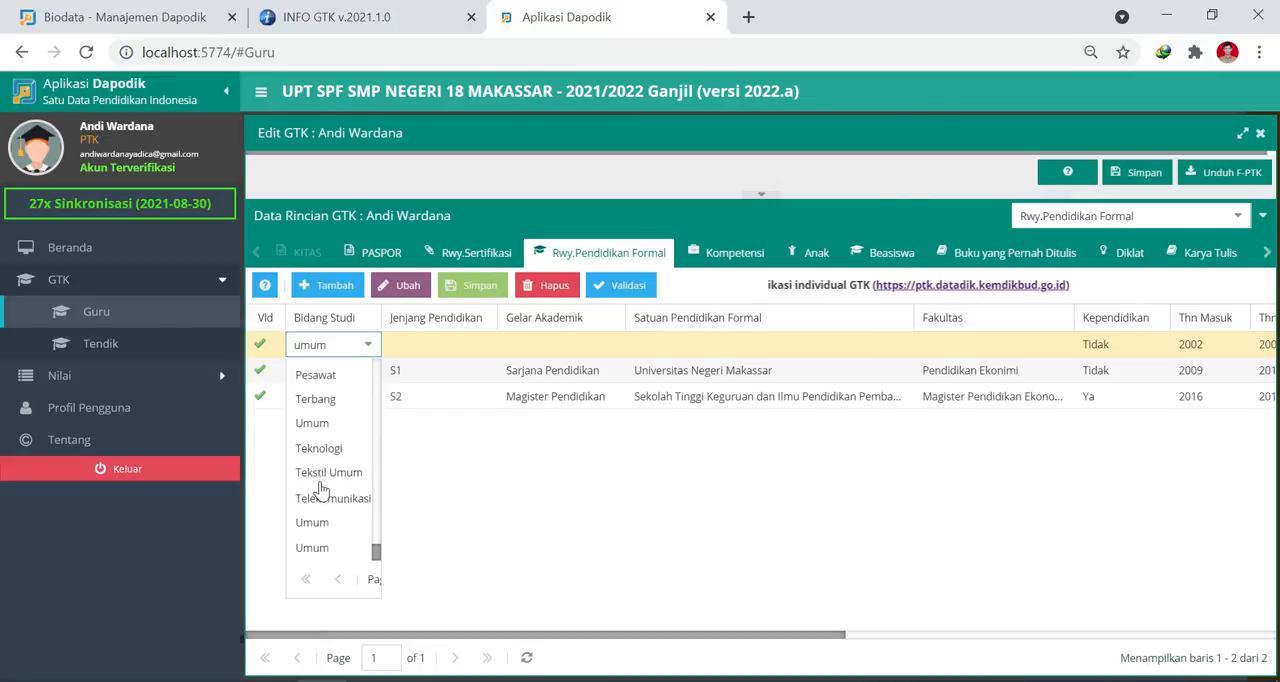
pyautogui.click(311, 548)
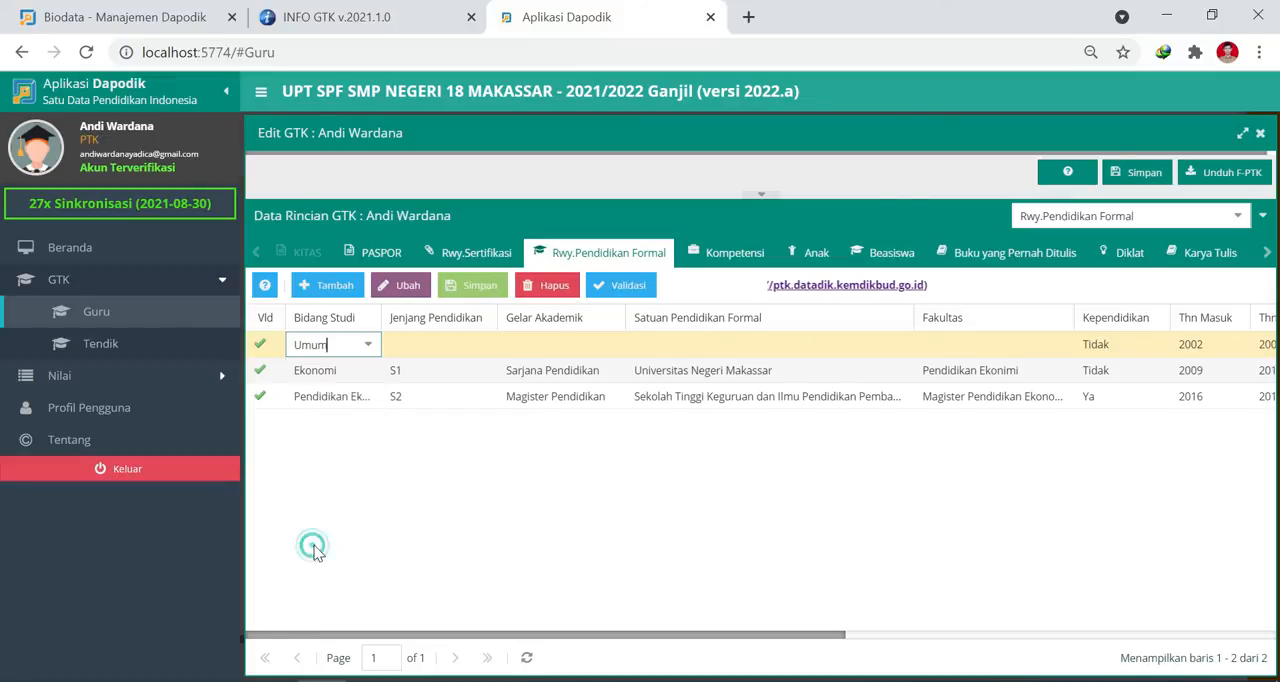
# Set the new row's Jenjang Pendidikan to SD / sederajat and its Gelar Akademik to non-gelar.
pyautogui.click(455, 346)
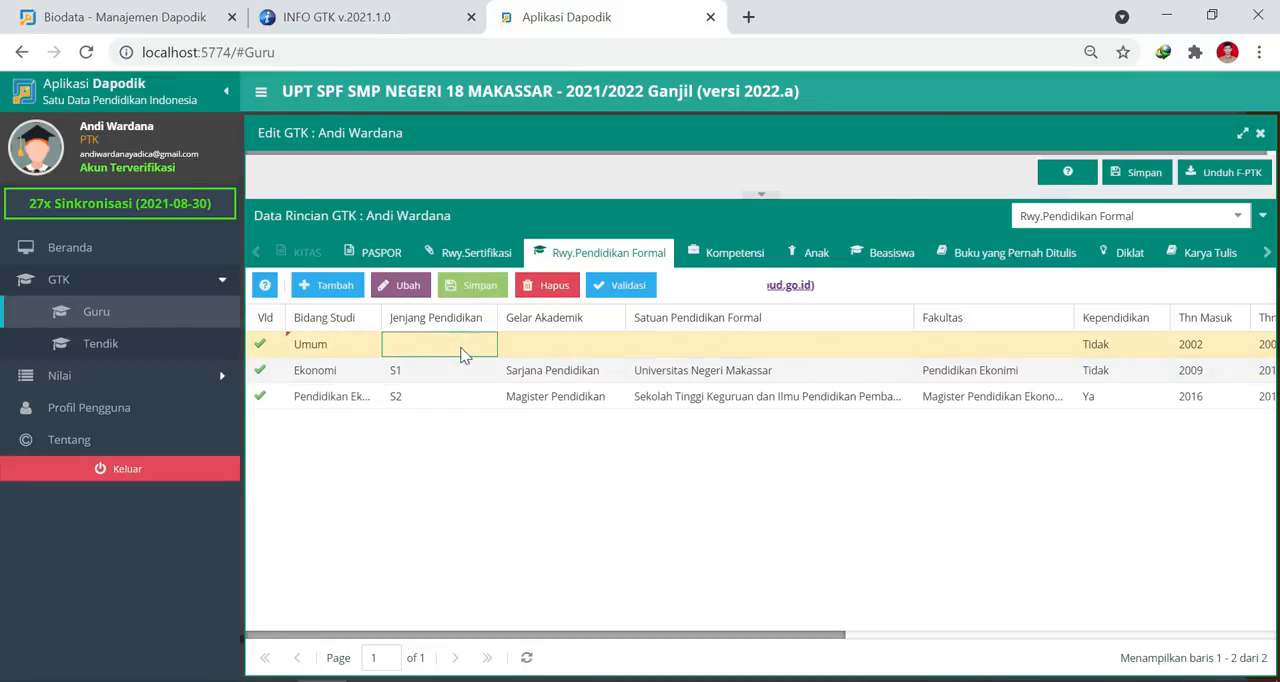
pyautogui.click(484, 346)
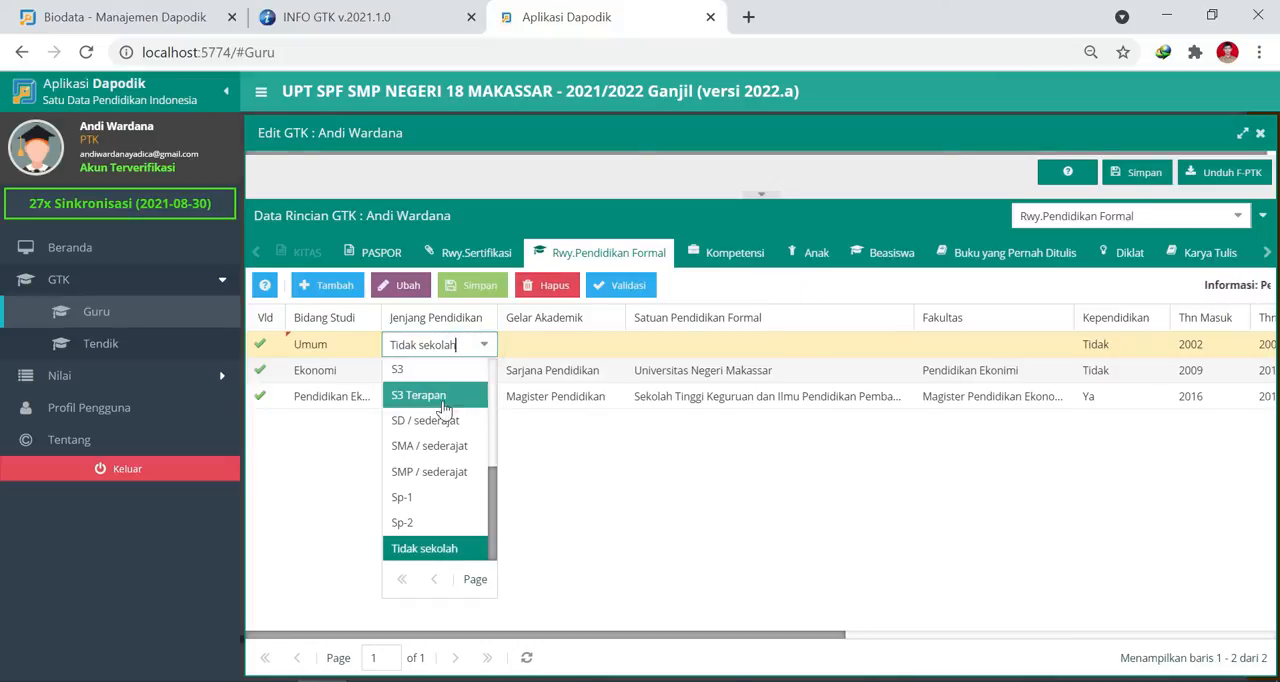
pyautogui.click(430, 420)
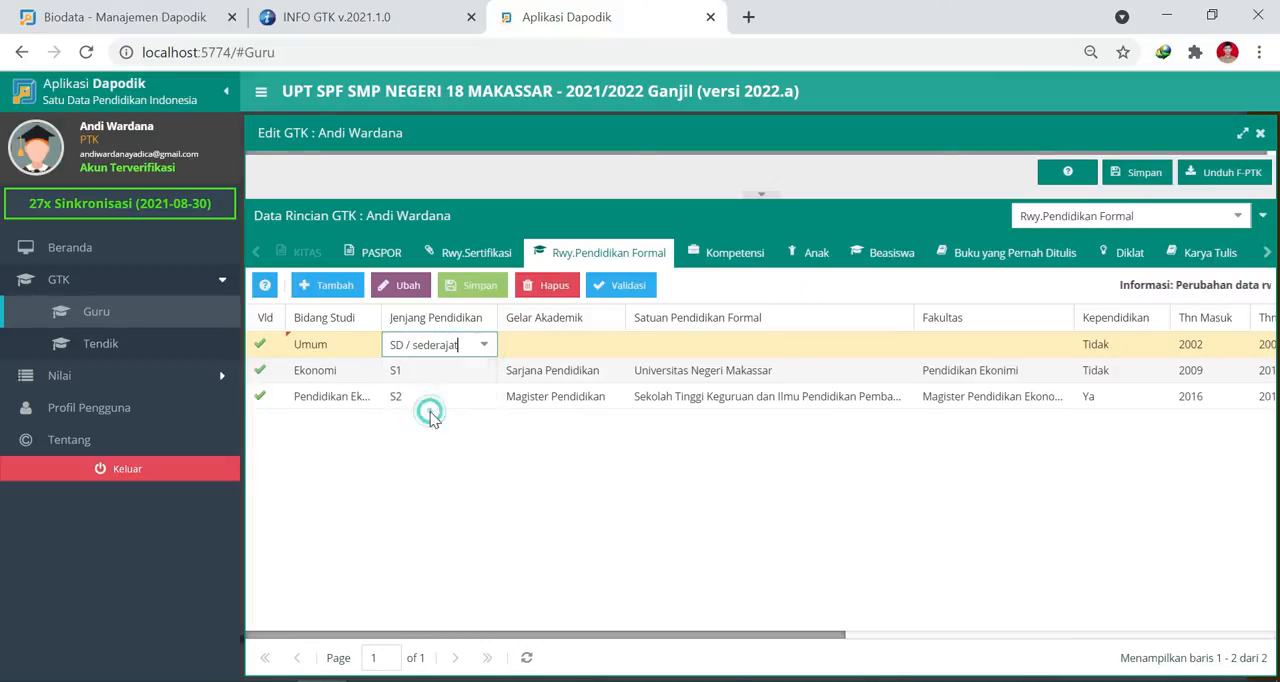
pyautogui.click(556, 342)
pyautogui.click(587, 348)
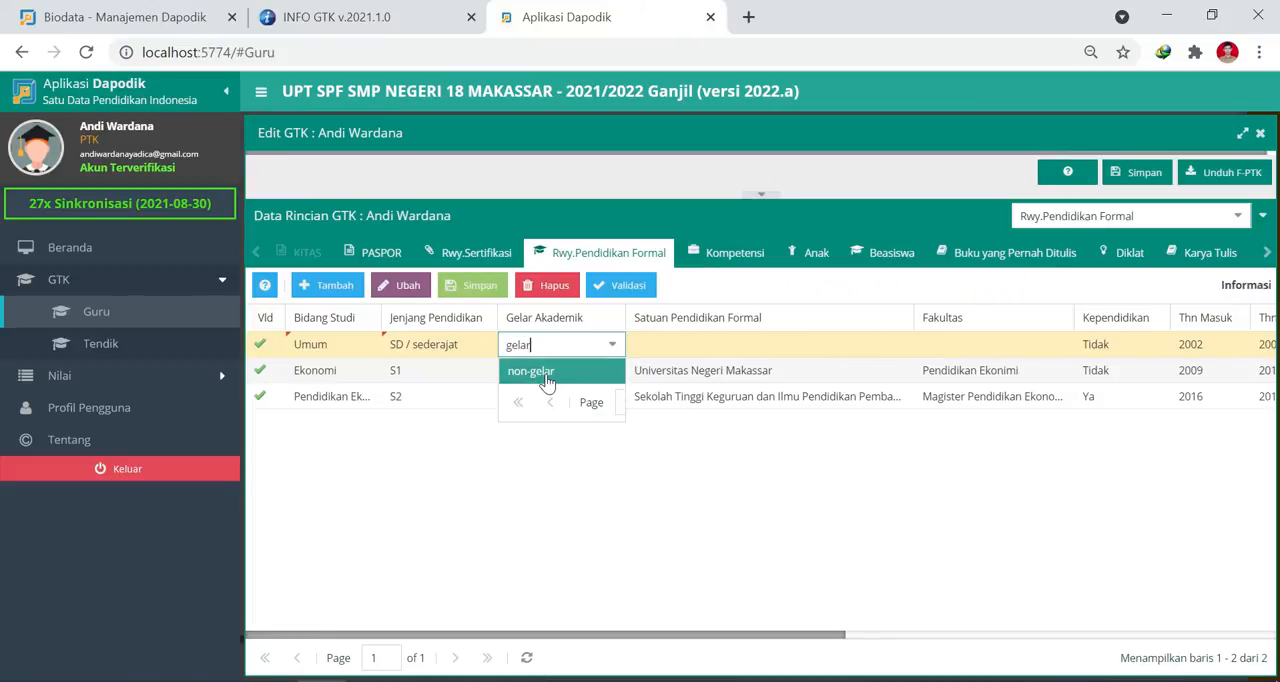
pyautogui.click(547, 372)
# Enter SD Inpres Sambung Jawa I as the new row's Satuan Pendidikan Formal, leaving Fakultas blank and Kependidikan as Tidak.
pyautogui.click(680, 349)
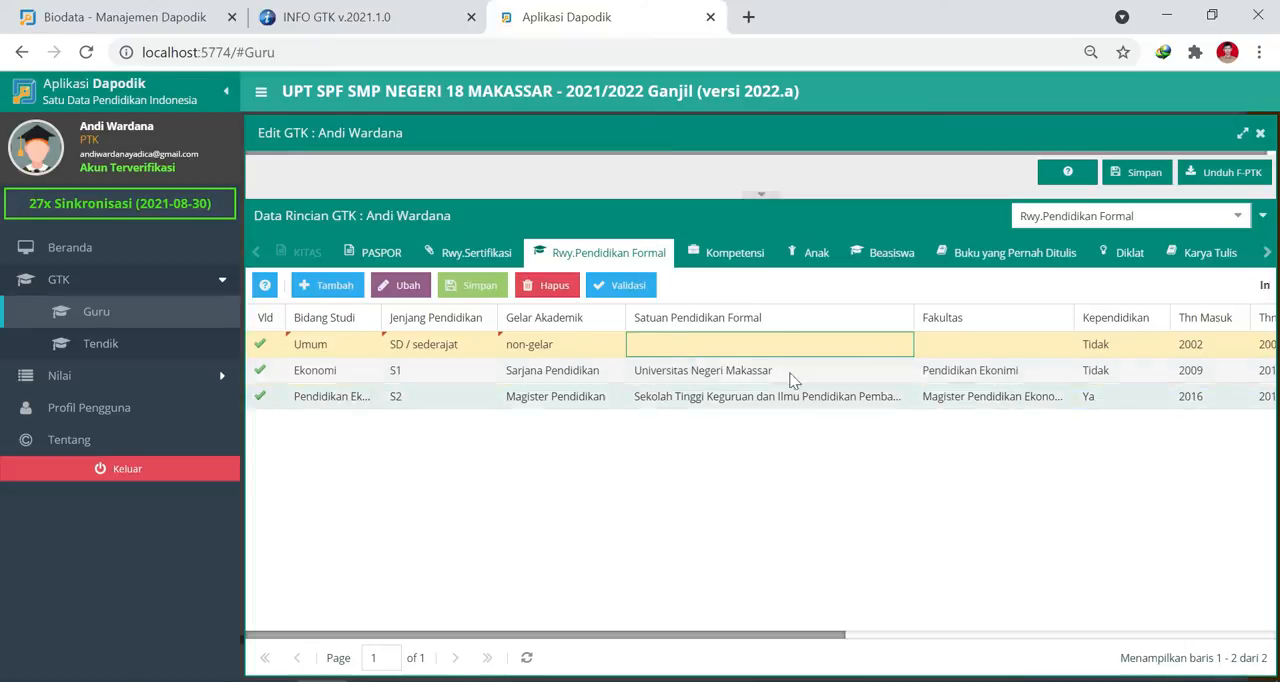
pyautogui.write('SD Inpre')
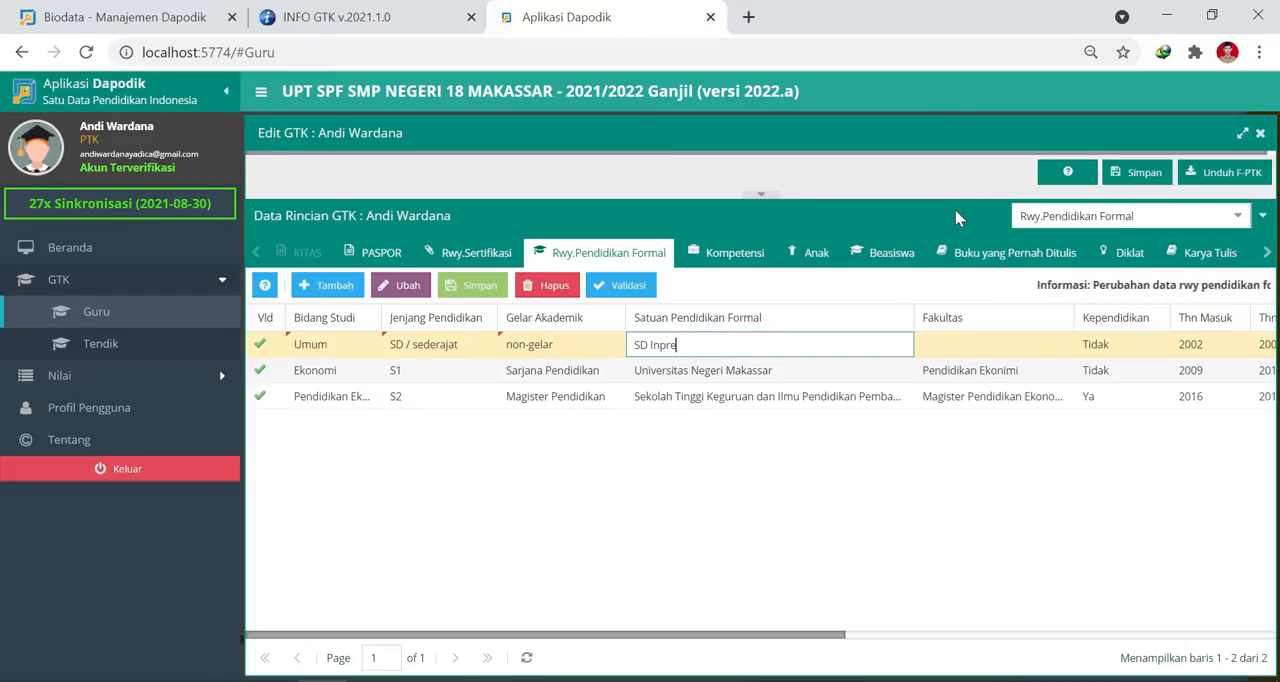
pyautogui.write('s Sambung Jawa I')
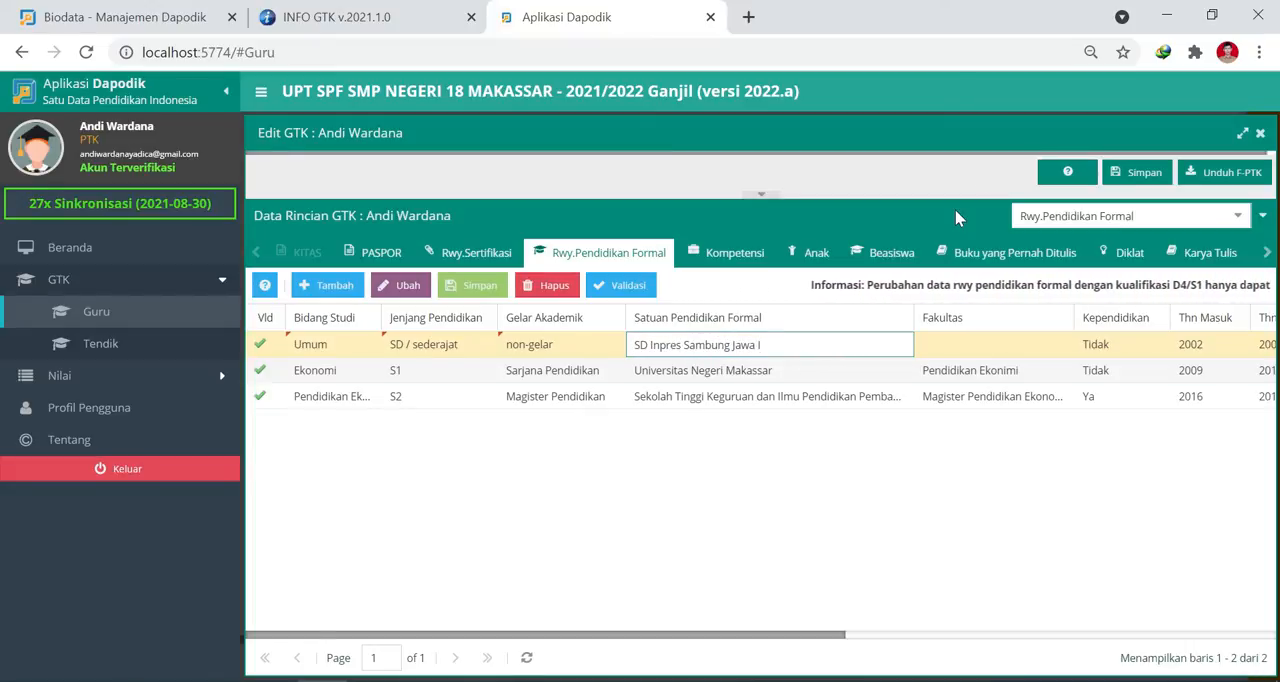
pyautogui.press('Tab')
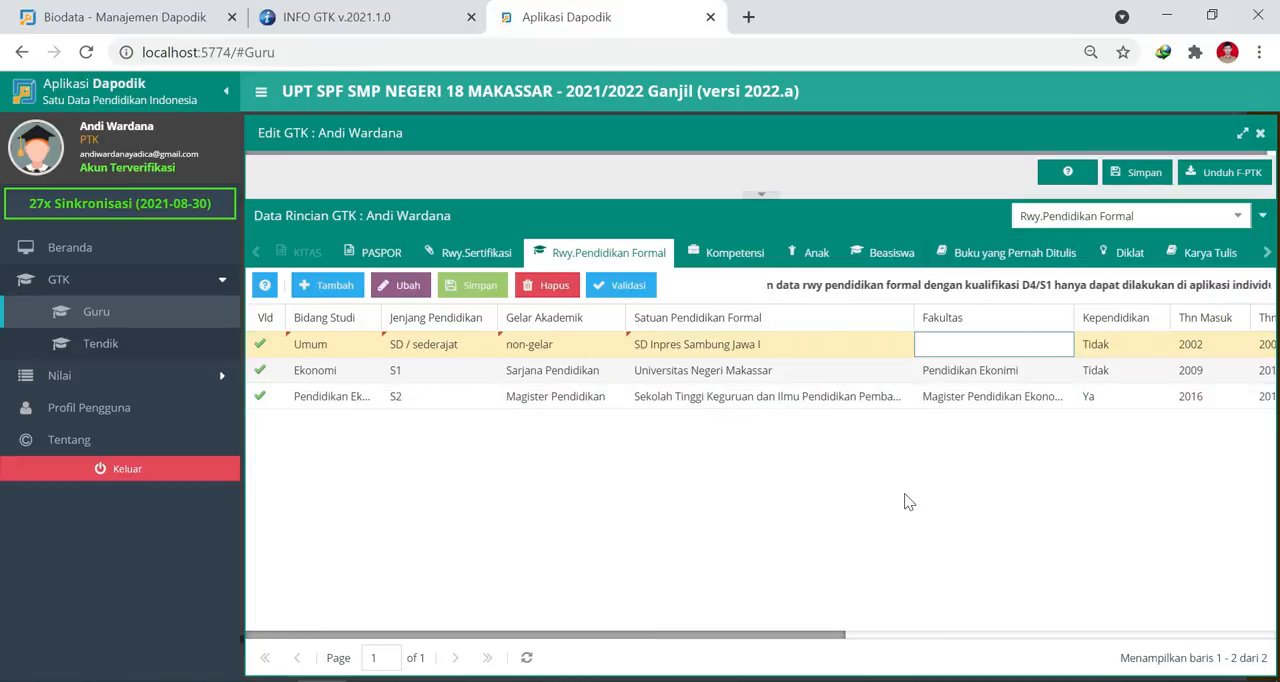
pyautogui.press('Tab')
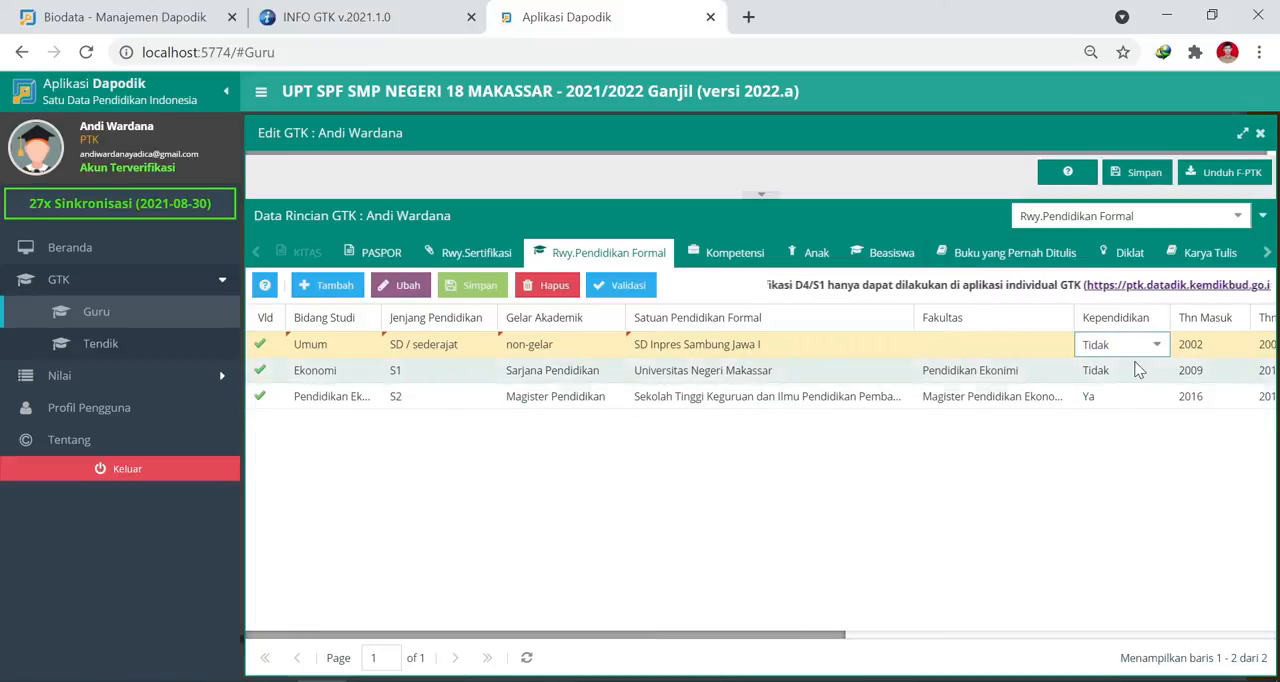
pyautogui.press('Tab')
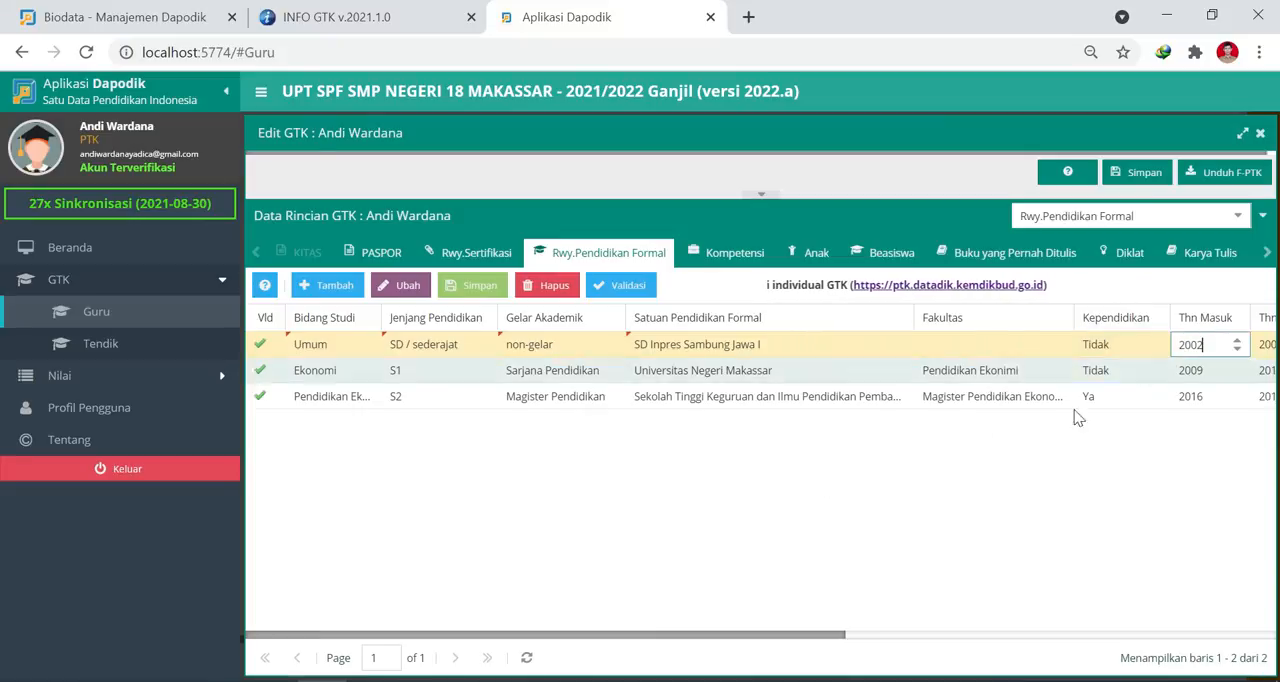
# Set the SD row's Thn Masuk to 1997 and its Thn Lulus to 2003.
pyautogui.hotkey('ctrl', 'a')
pyautogui.write('195')
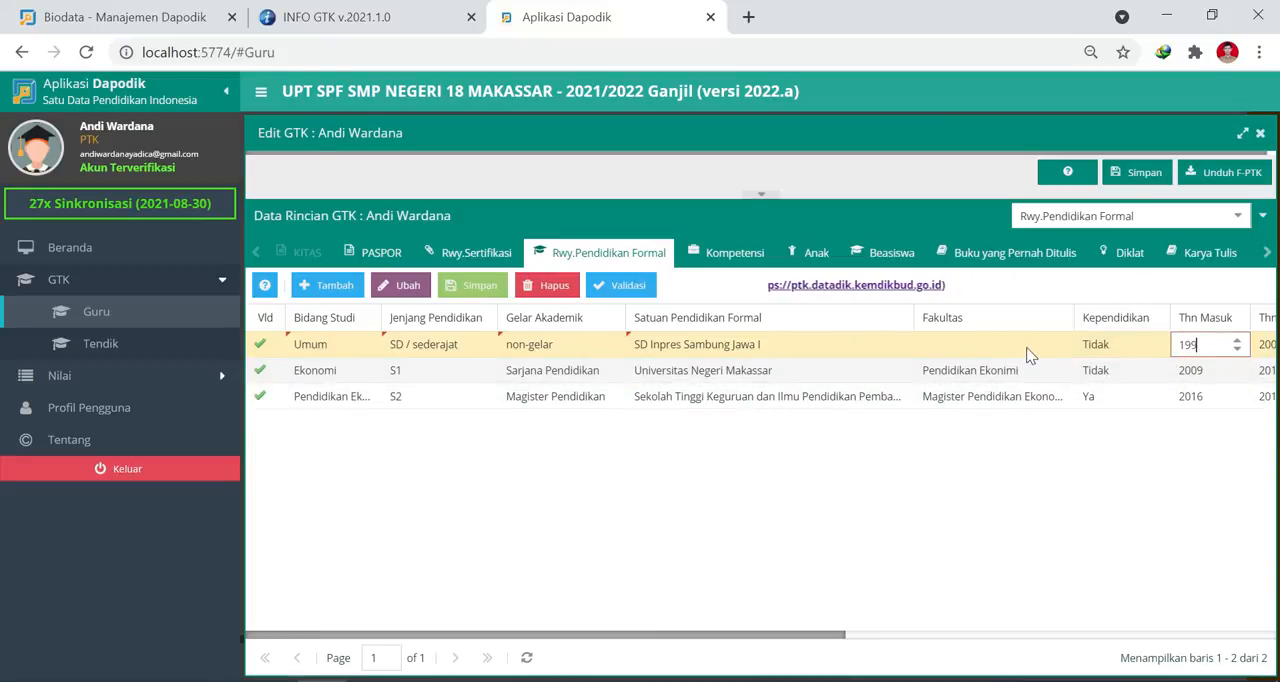
pyautogui.write('7')
pyautogui.press('Tab')
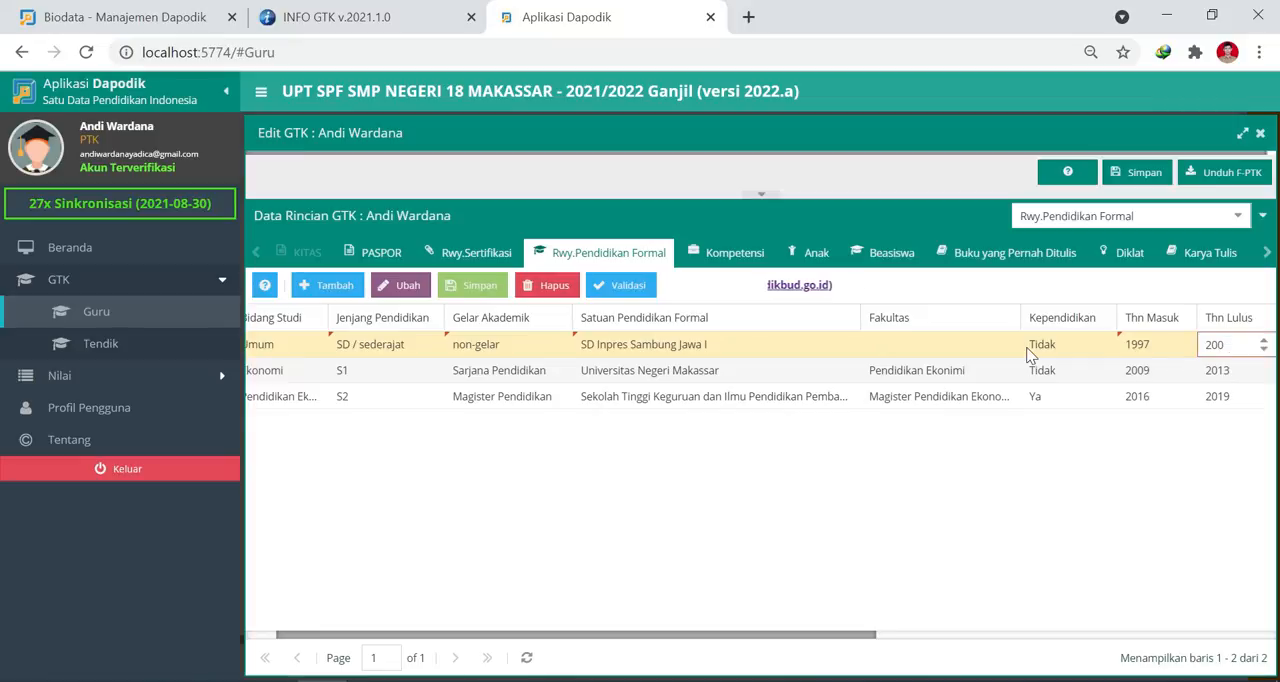
pyautogui.write('3')
pyautogui.press('Tab')
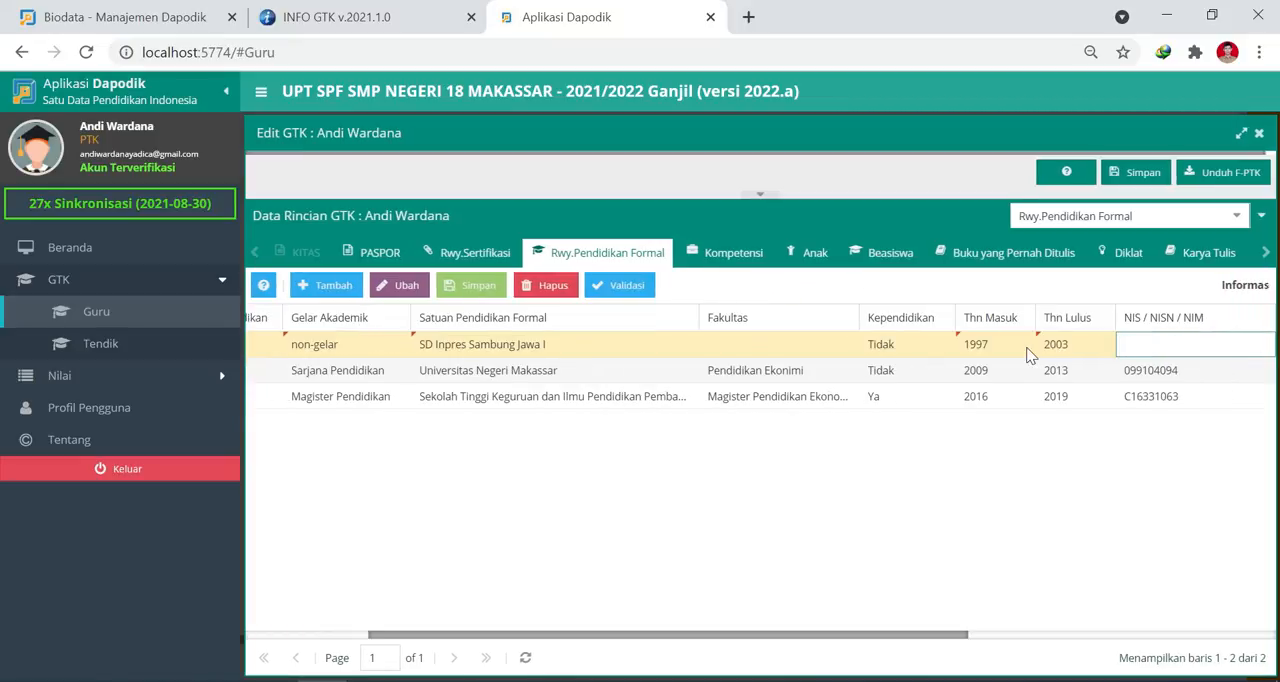
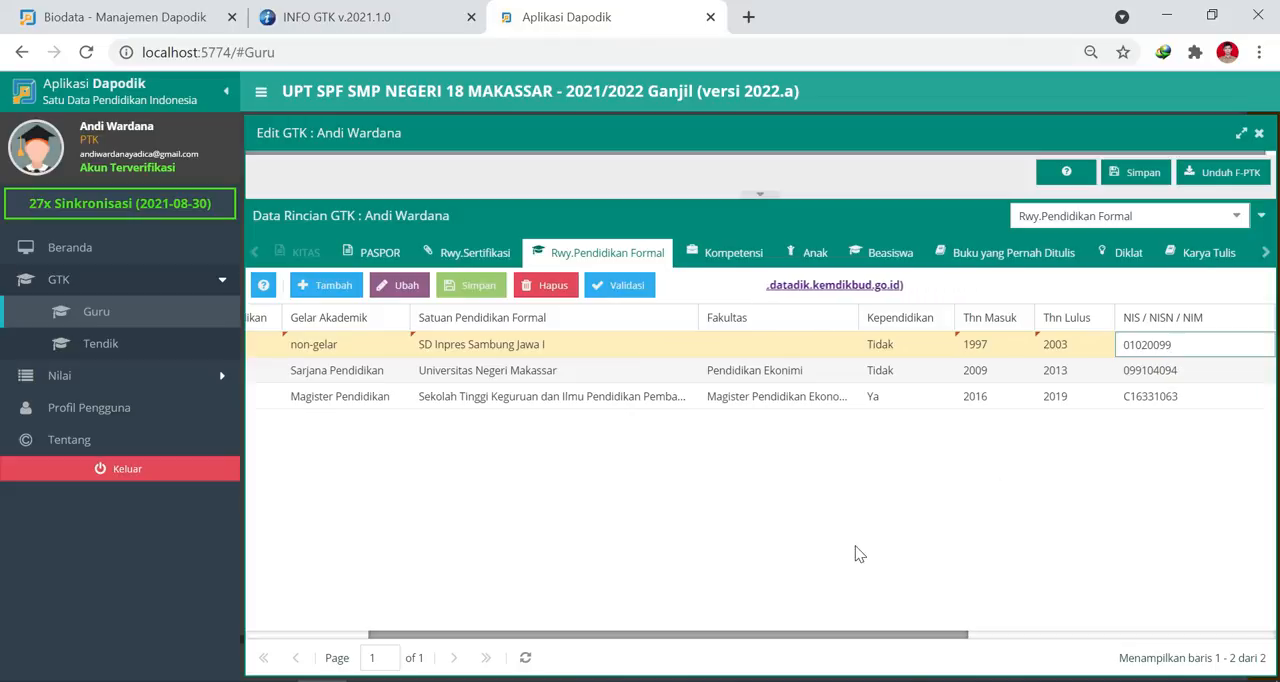
# Enter the SD student number under NIS / NISN / NIM, leaving Masih Studi / Kuliah as Tidak.
pyautogui.press('Tab')
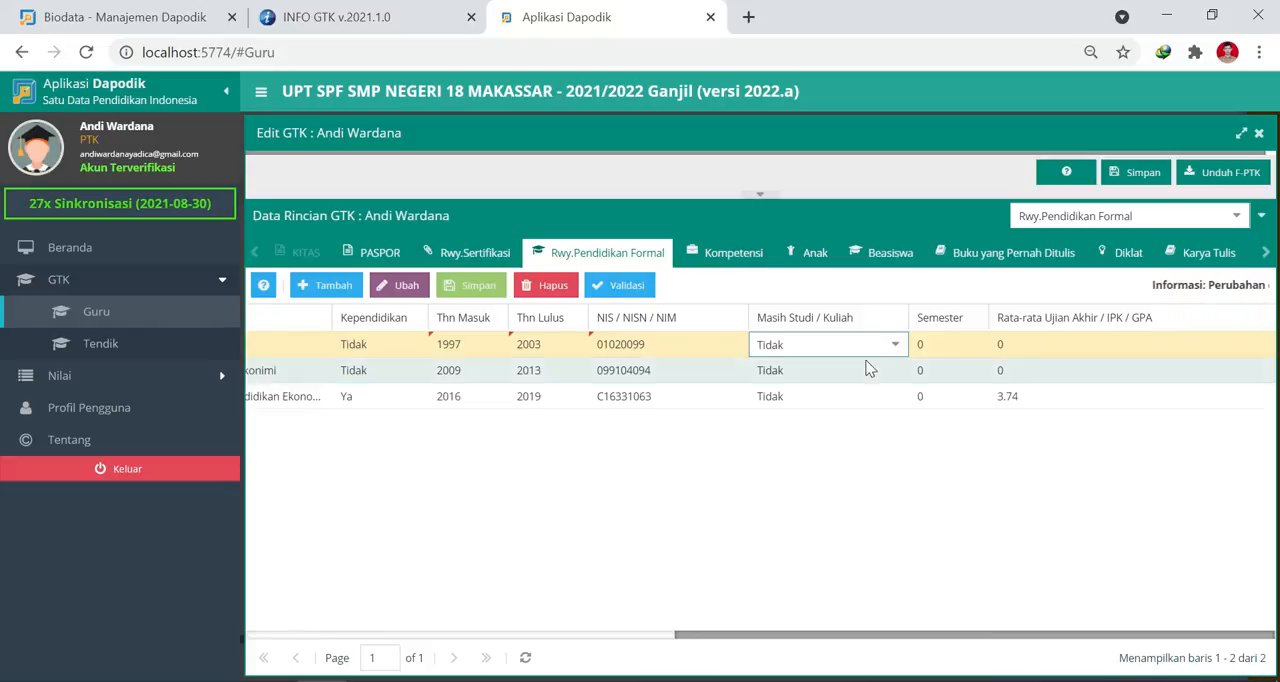
pyautogui.press('Tab')
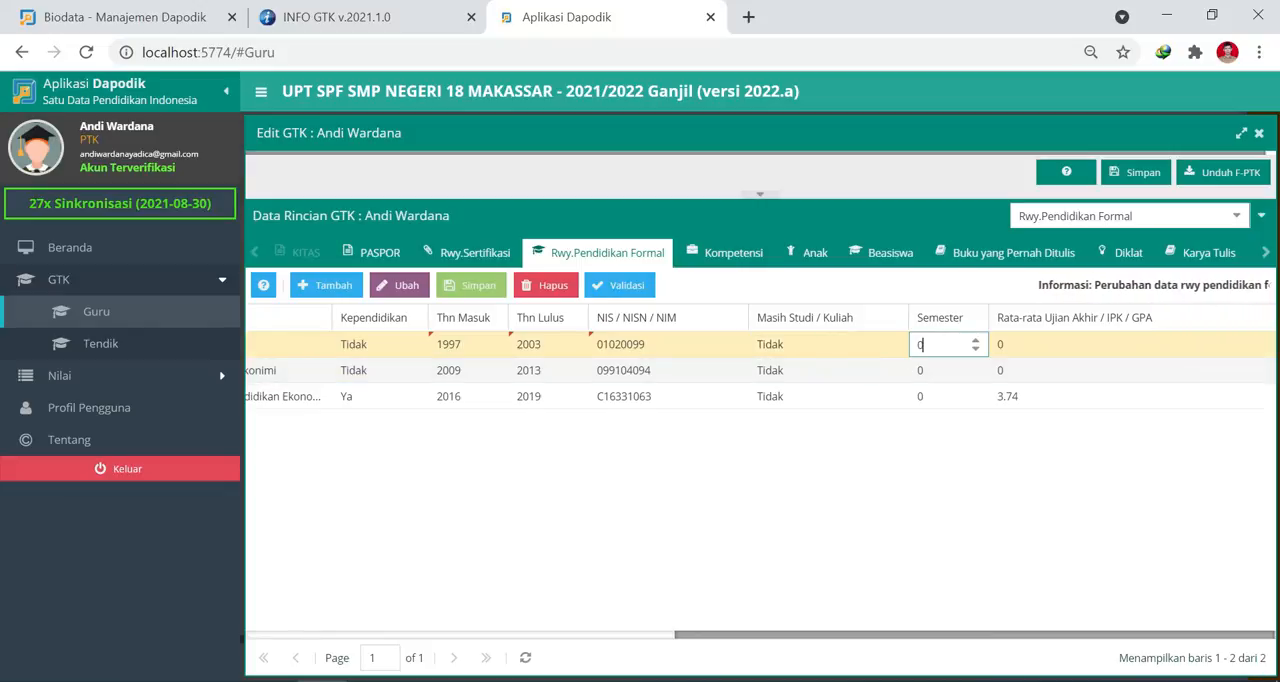
# Set the SD row's Semester to 12, checking it against the entry and graduation years.
pyautogui.click(949, 343)
pyautogui.press('BackSpace')
pyautogui.write('12')
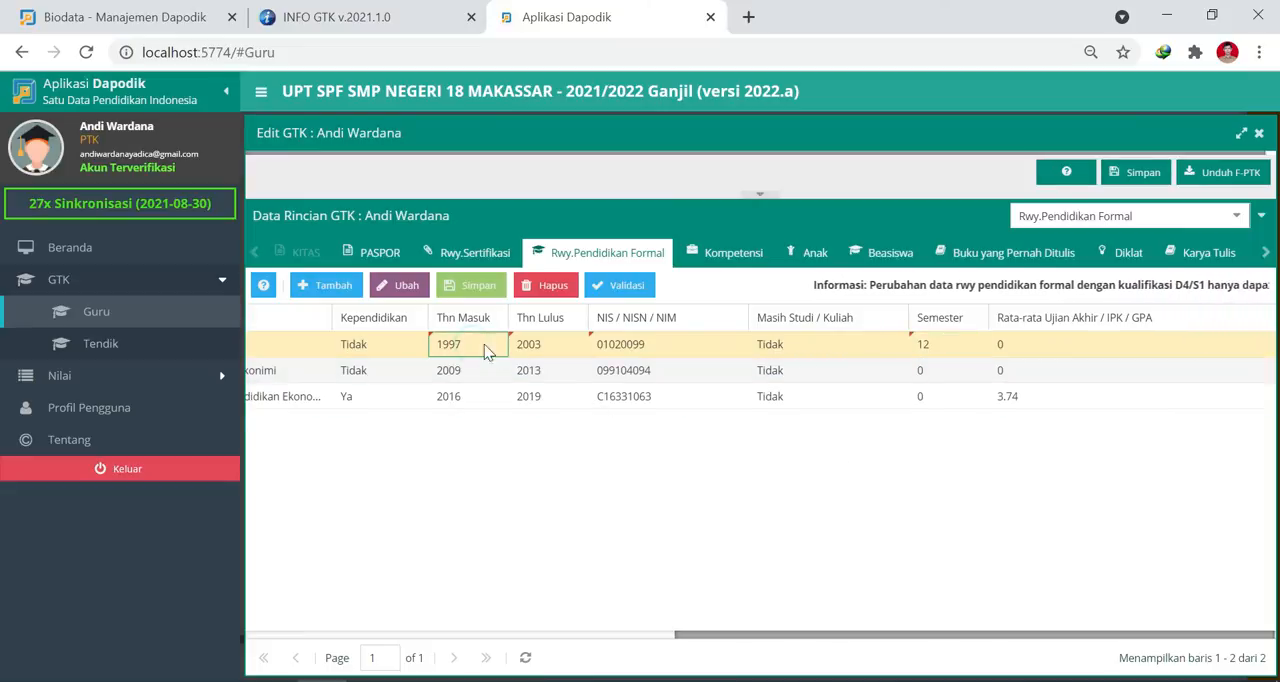
pyautogui.click(536, 346)
pyautogui.click(939, 346)
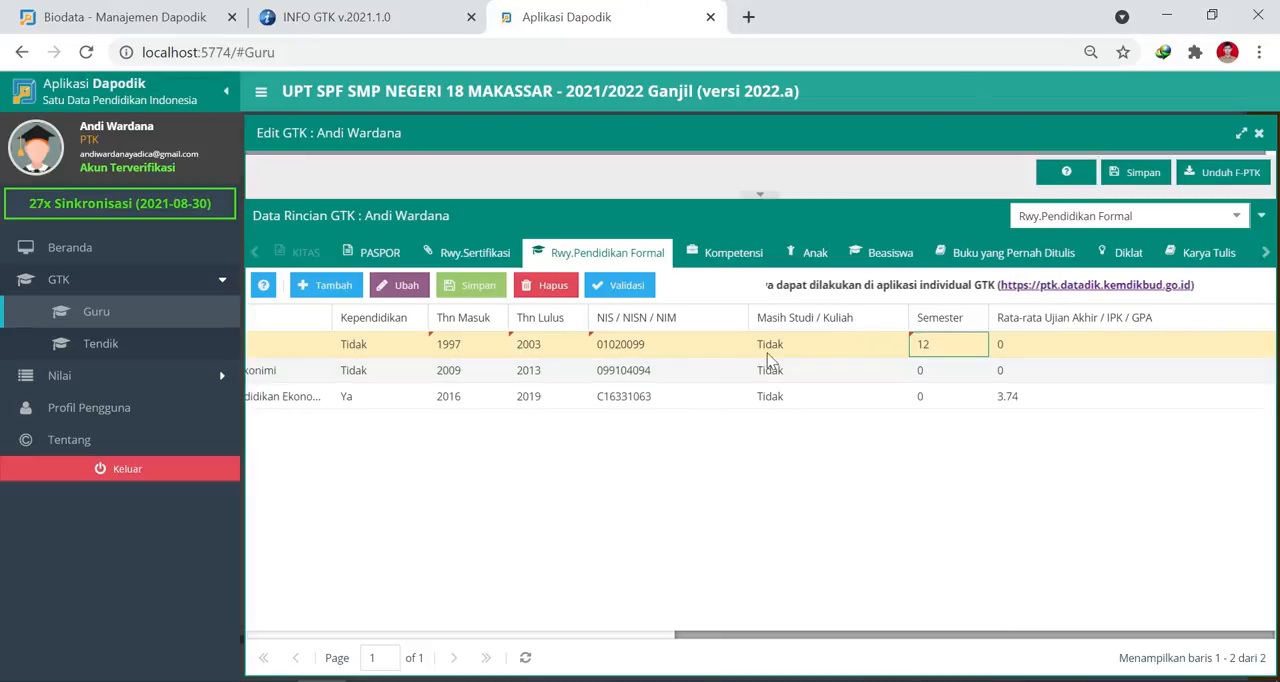
pyautogui.doubleClick(939, 346)
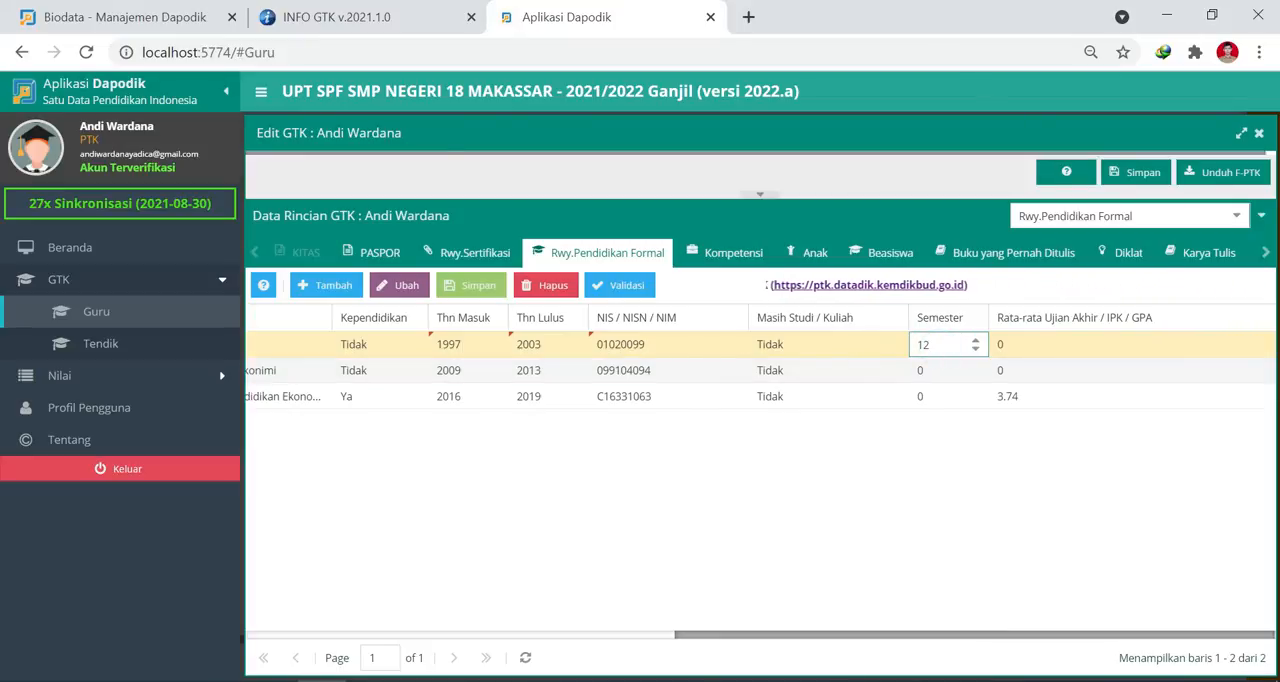
pyautogui.doubleClick(926, 344)
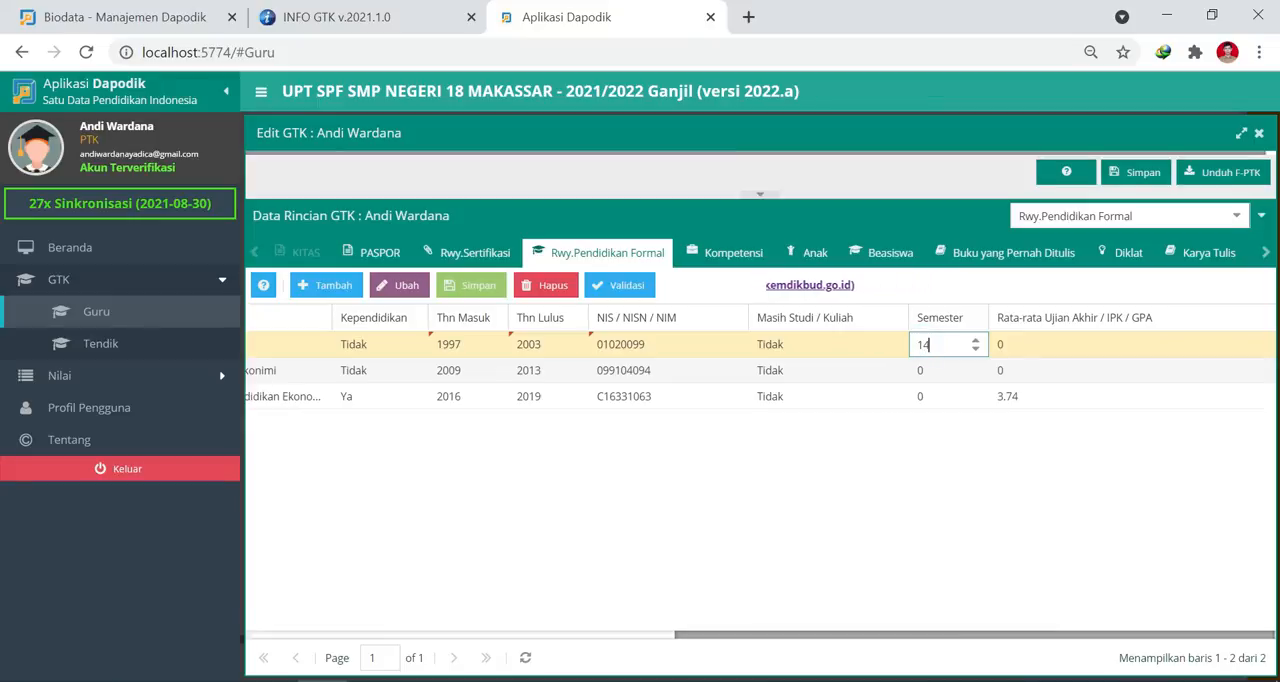
pyautogui.press('Tab')
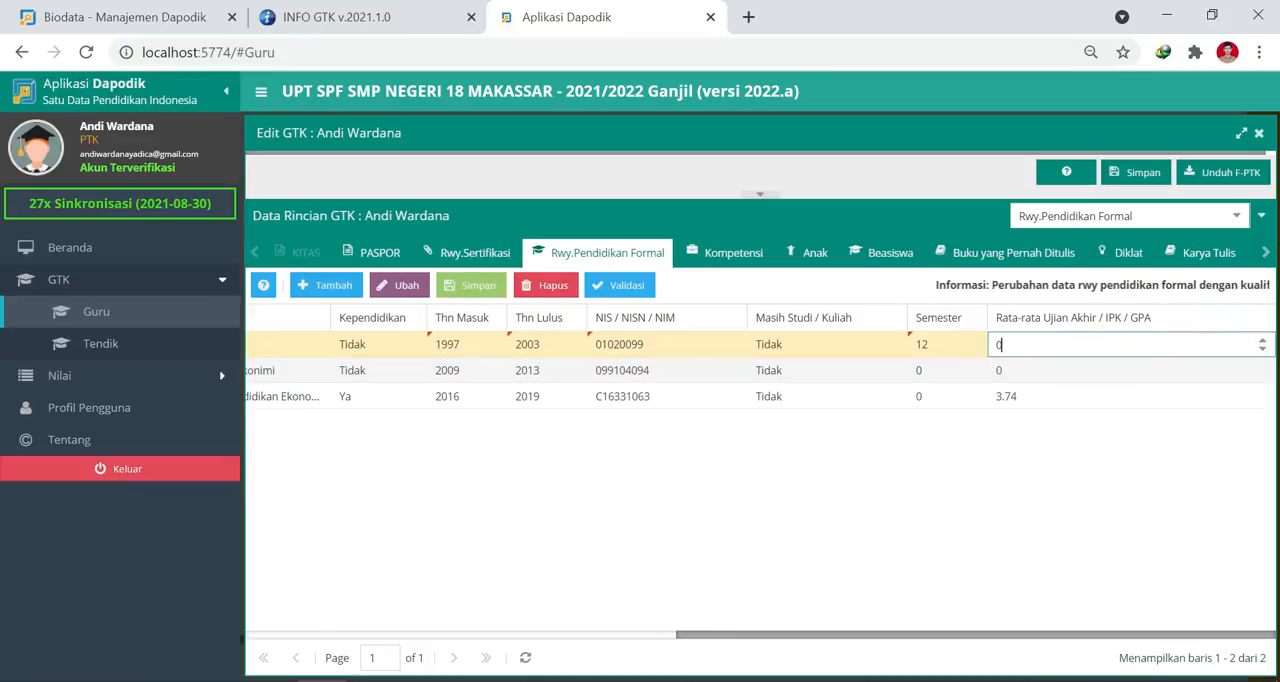
# Set the SD row's Rata-rata Ujian Akhir / IPK / GPA to 8.14 and save the row.
pyautogui.press('BackSpace')
pyautogui.write('8')
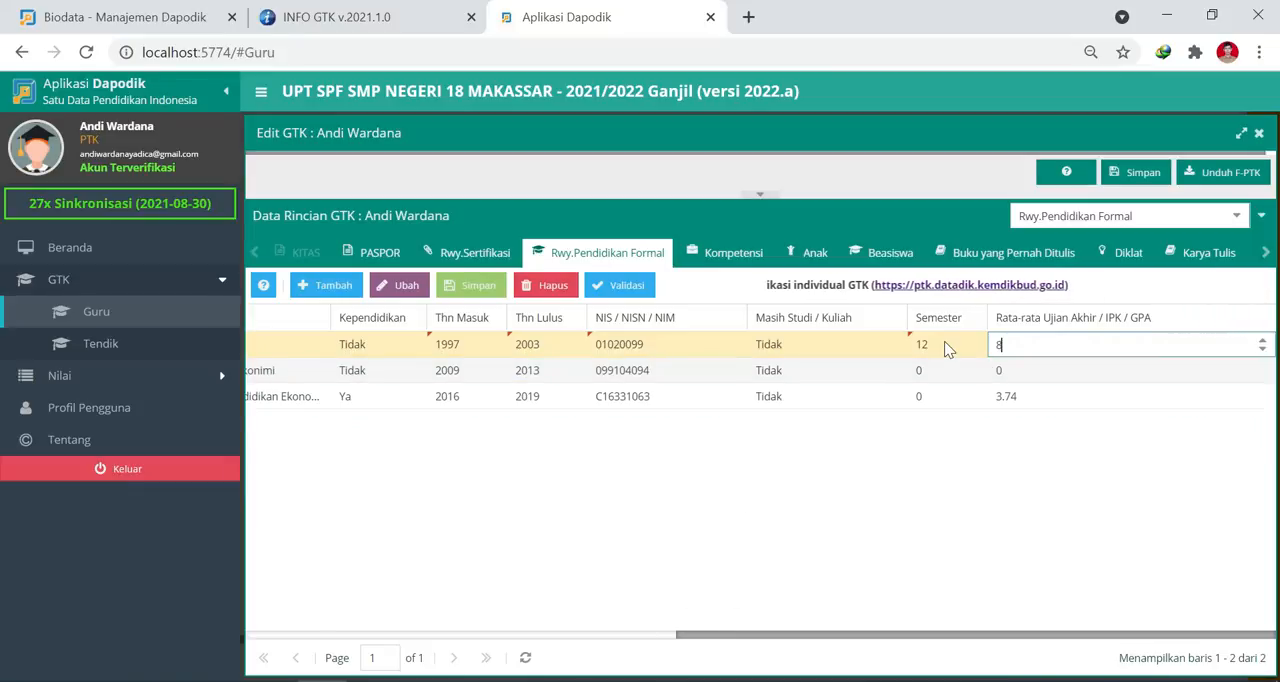
pyautogui.write('.14')
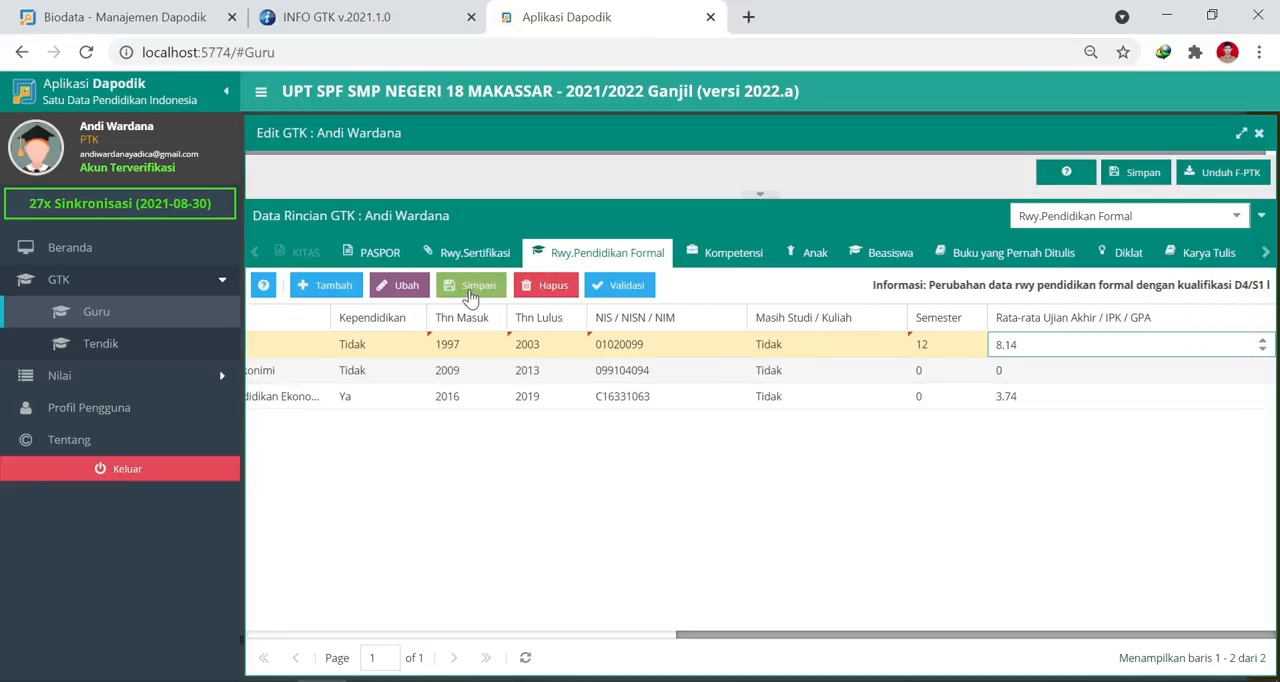
pyautogui.click(476, 288)
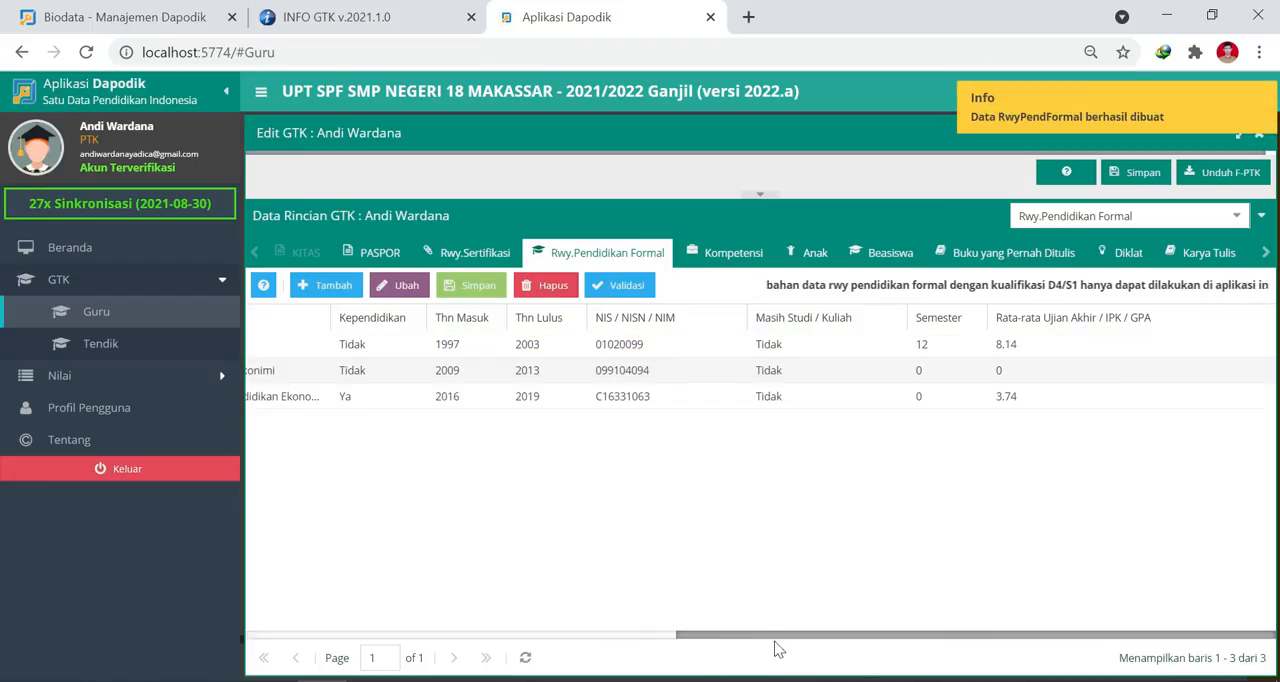
# Add another formal education history row and choose Umum as its Bidang Studi.
pyautogui.moveTo(765, 635); pyautogui.dragTo(326, 591)
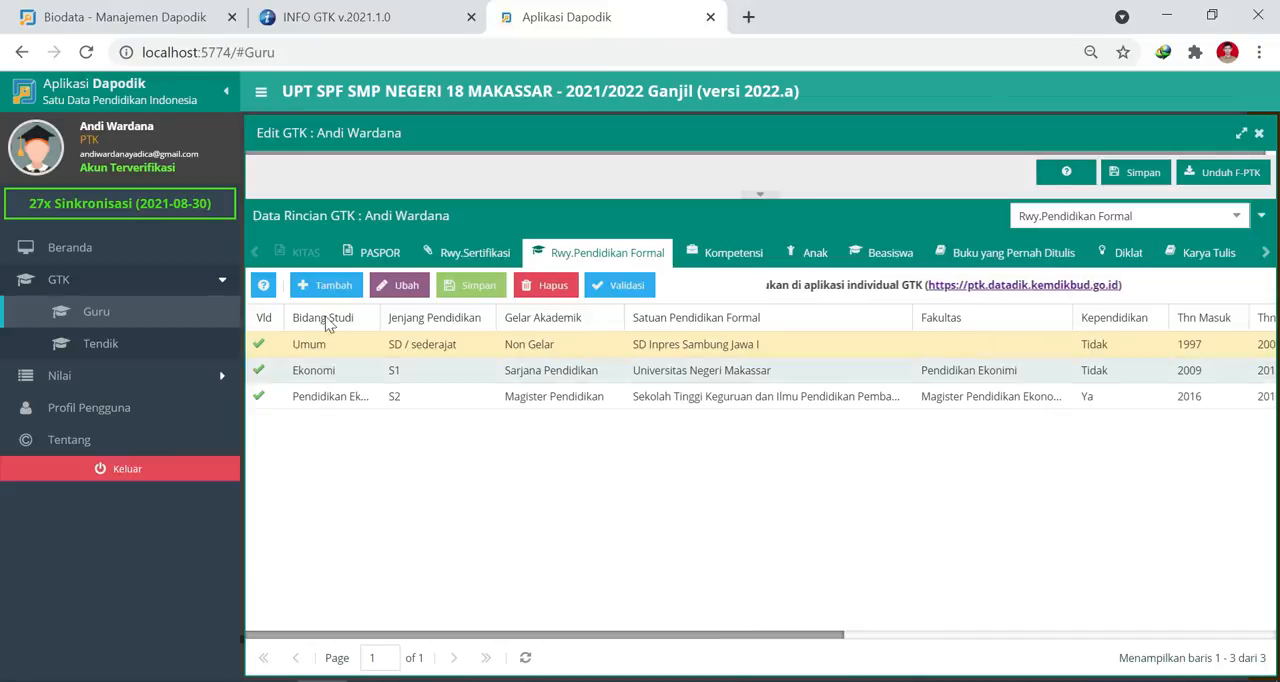
pyautogui.click(320, 290)
pyautogui.write('um')
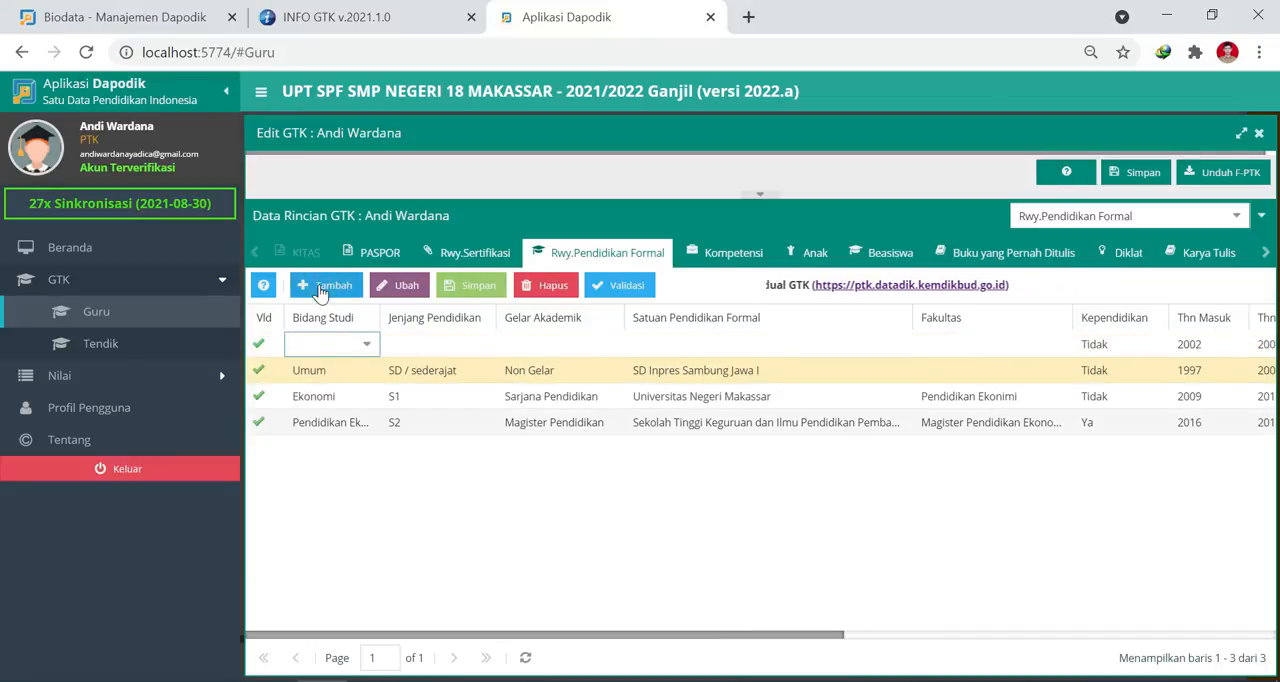
pyautogui.write('um')
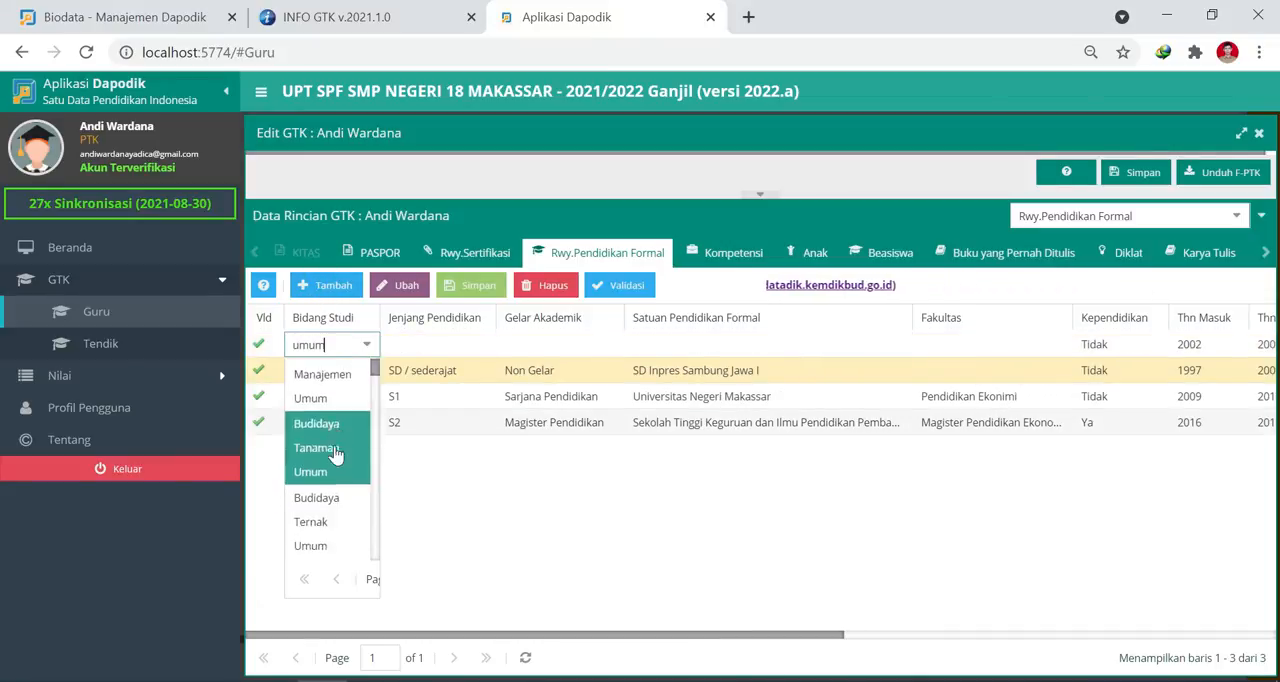
pyautogui.scroll(-5, 338, 484)
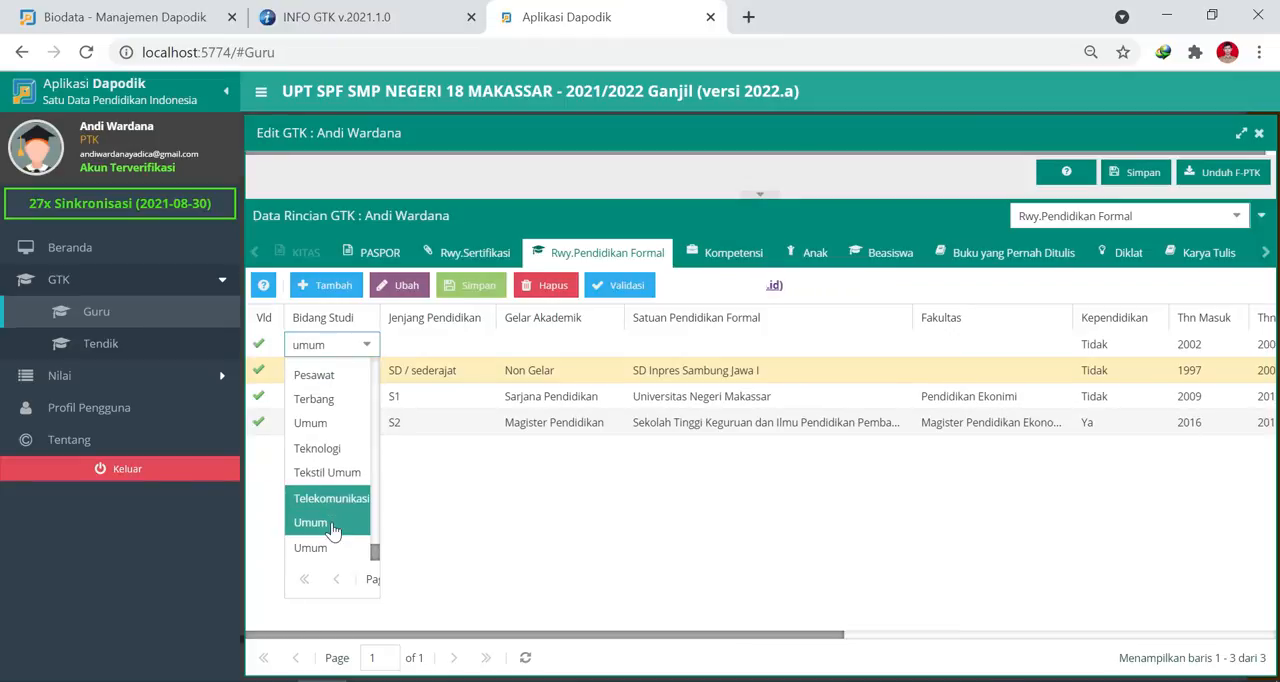
pyautogui.click(310, 547)
# Set the new row's Jenjang Pendidikan to SMP / sederajat, leaving Gelar Akademik blank.
pyautogui.click(461, 350)
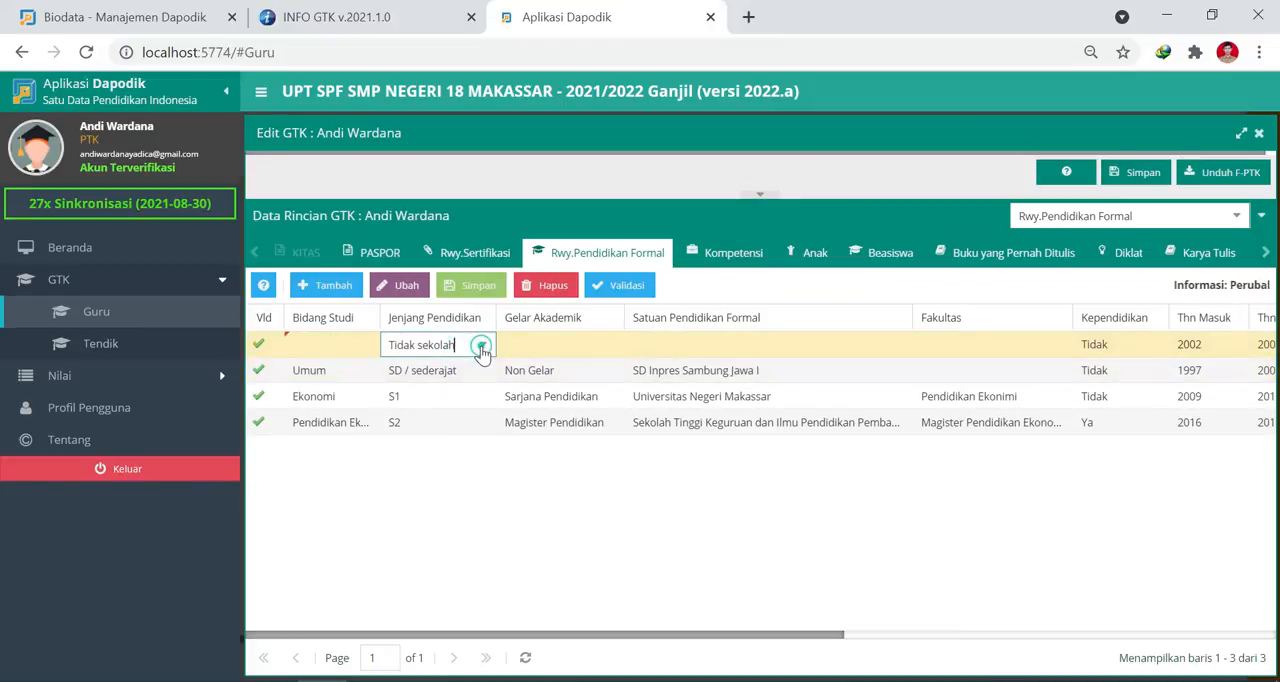
pyautogui.click(481, 346)
pyautogui.click(432, 476)
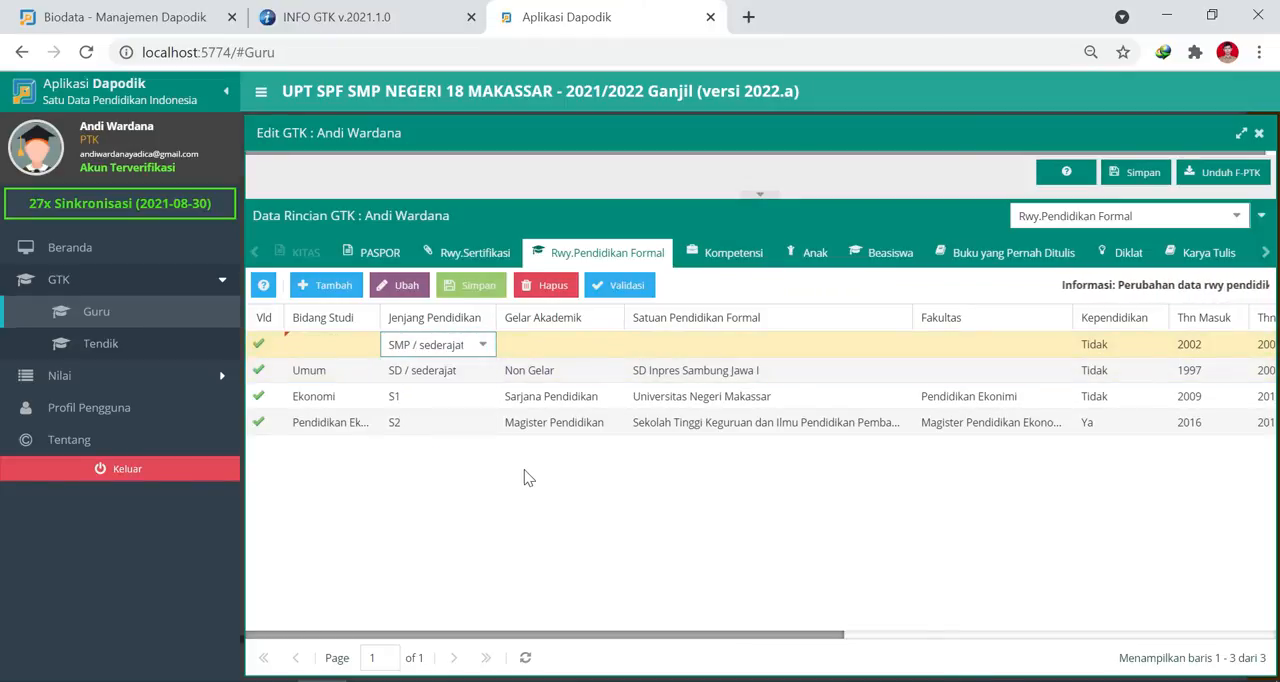
pyautogui.press('Tab')
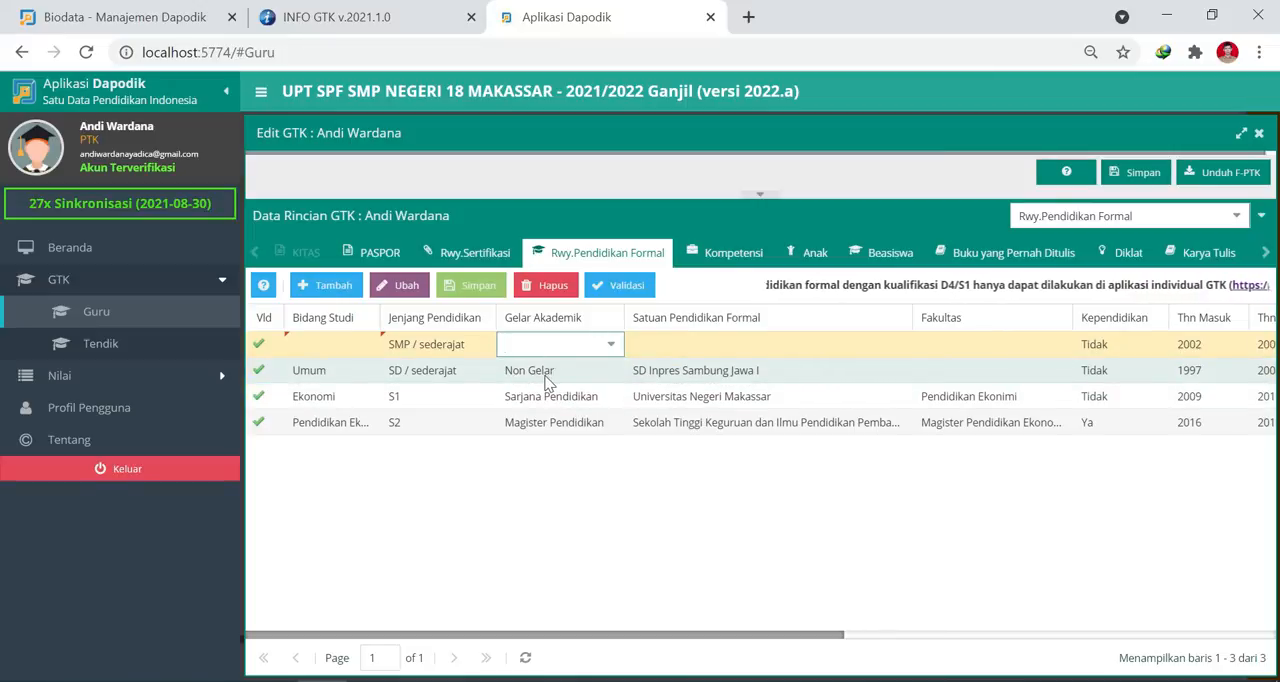
pyautogui.press('Tab')
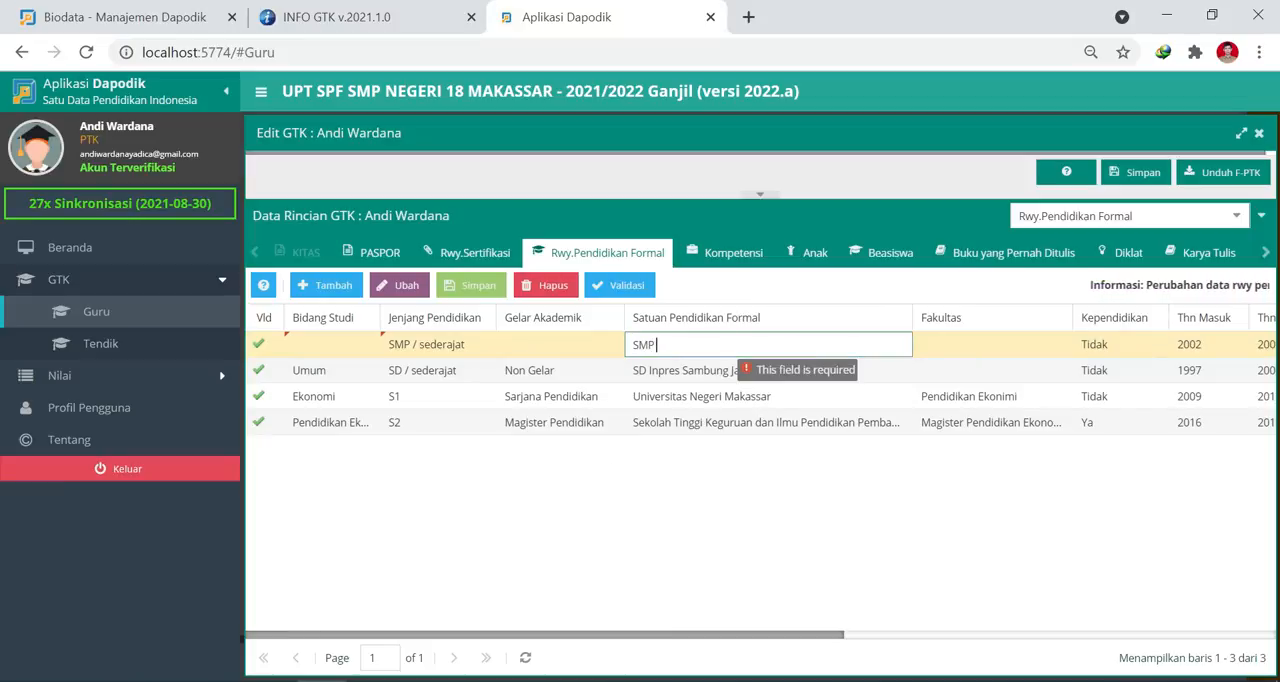
# Enter SMP Negeri 3 Makassar as the row's Satuan Pendidikan Formal, leaving Fakultas blank.
pyautogui.write('SMP Negeri 3 Makassar')
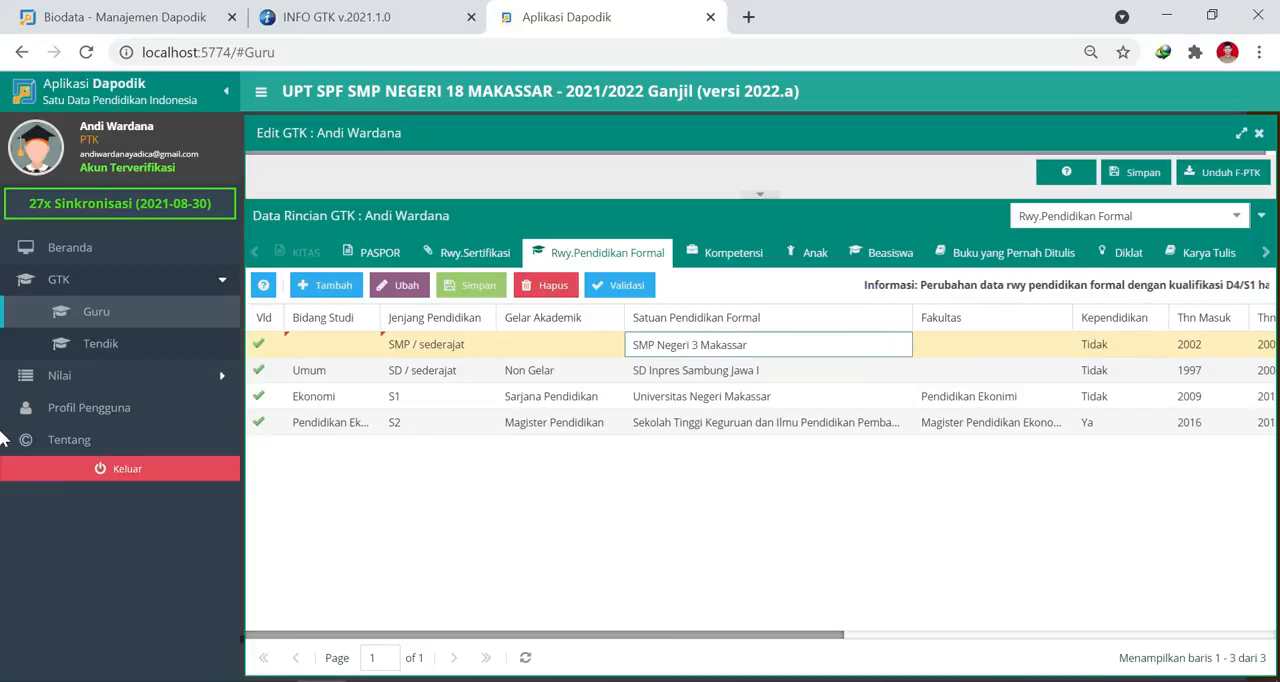
pyautogui.press('Tab')
pyautogui.press('Tab')
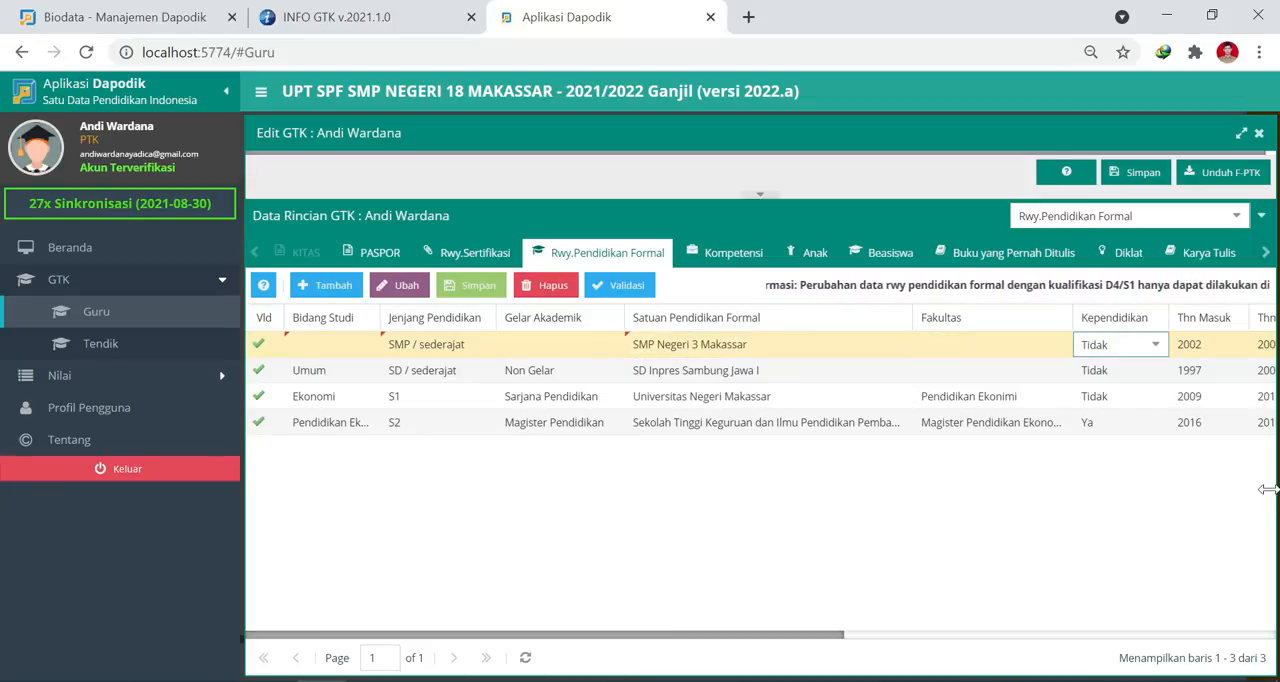
# Set the SMP row's Thn Masuk to 2003, keeping Kependidikan as Tidak and Thn Lulus as 2006.
pyautogui.moveTo(832, 635); pyautogui.dragTo(953, 640)
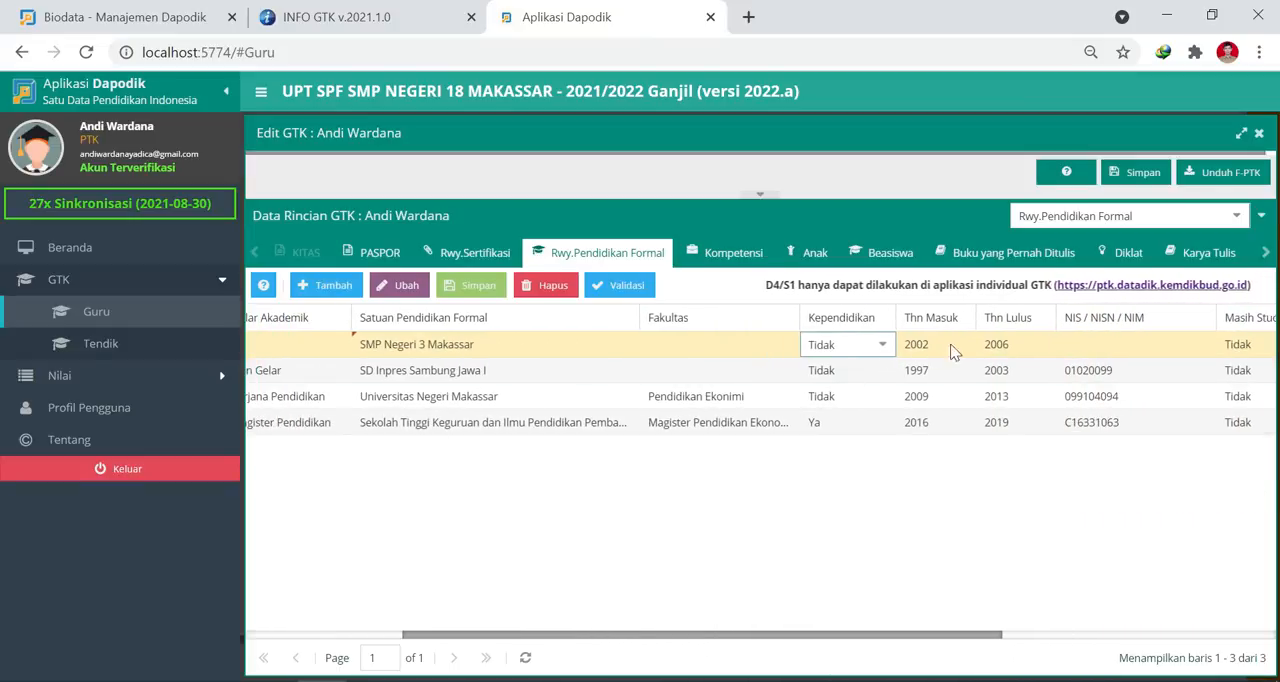
pyautogui.press('Tab')
pyautogui.press('BackSpace')
pyautogui.write('3')
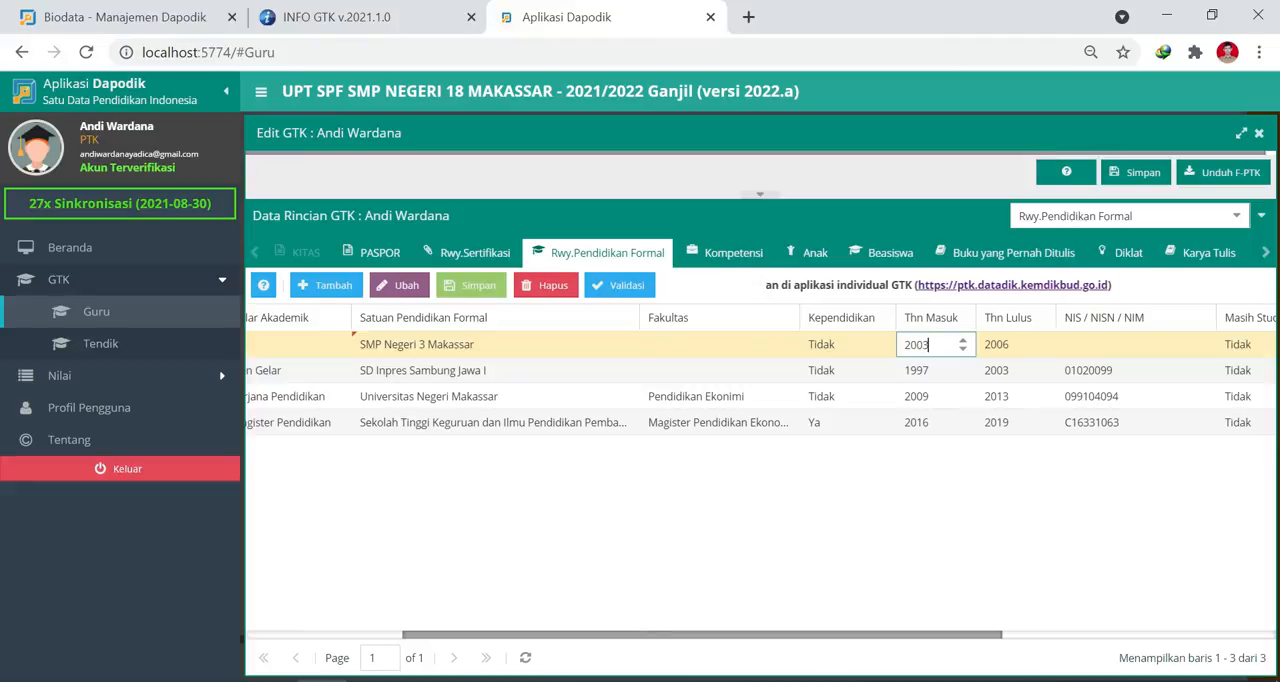
pyautogui.press('Tab')
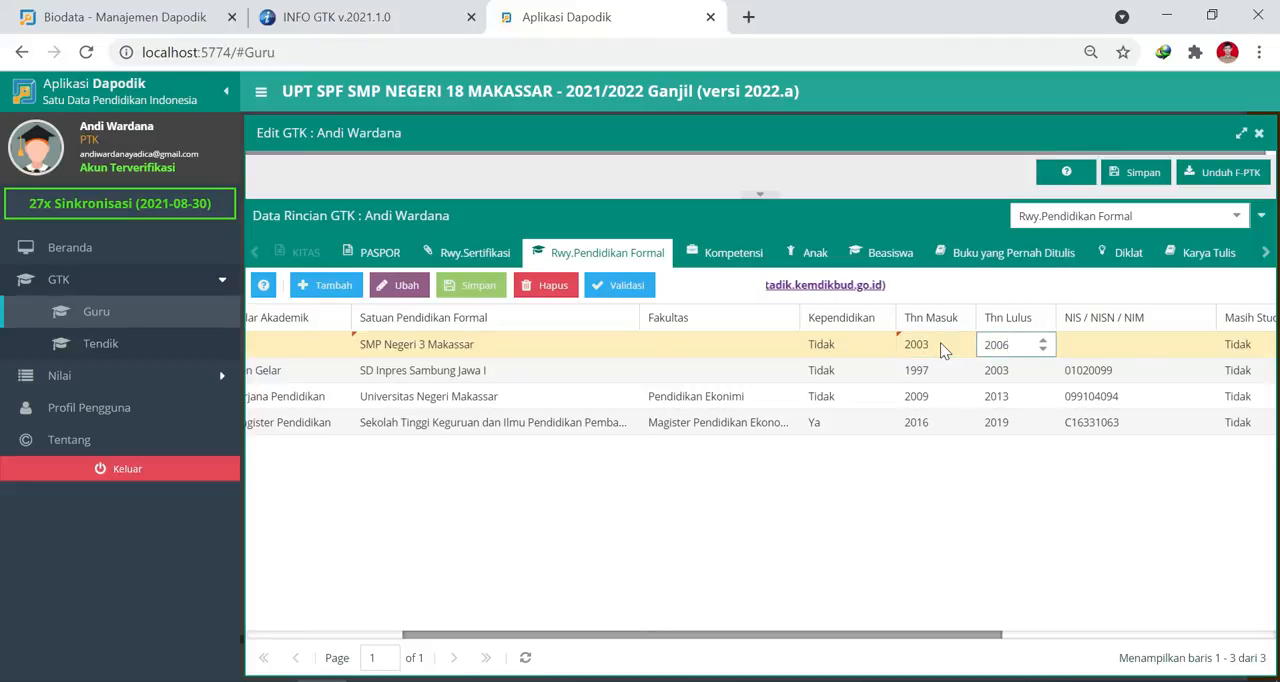
pyautogui.press('Tab')
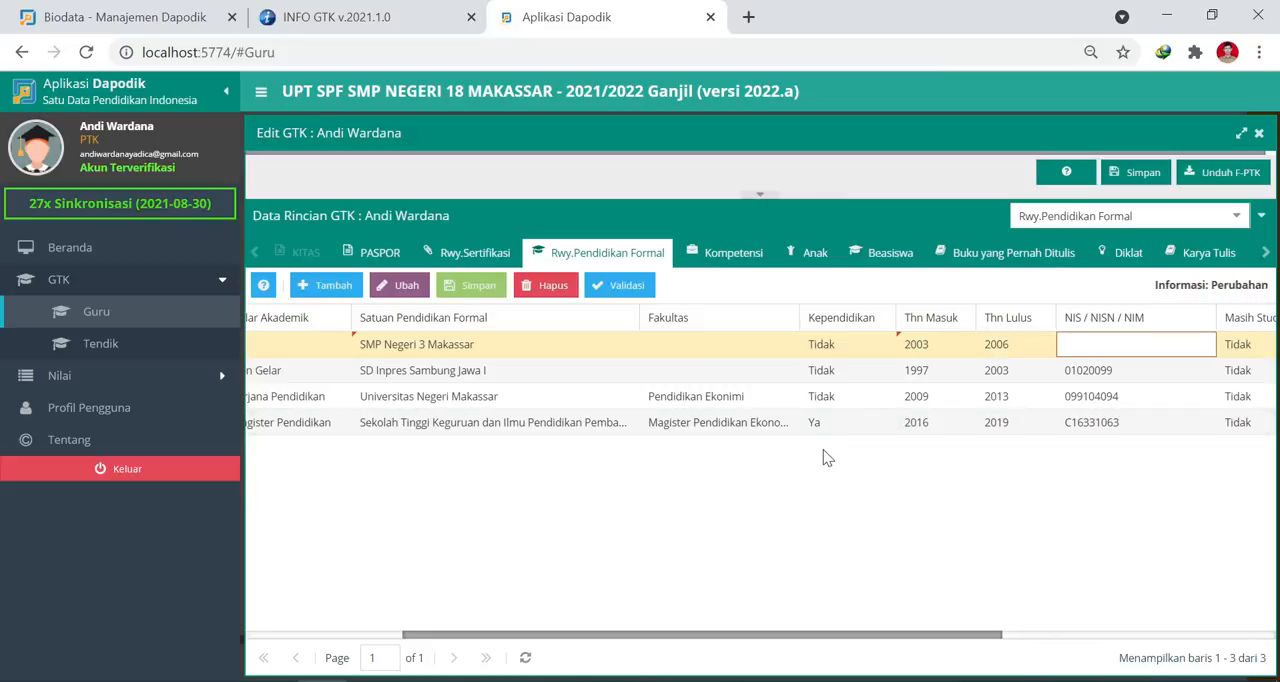
# Enter the SMP student number under NIS / NISN / NIM.
pyautogui.write('03')
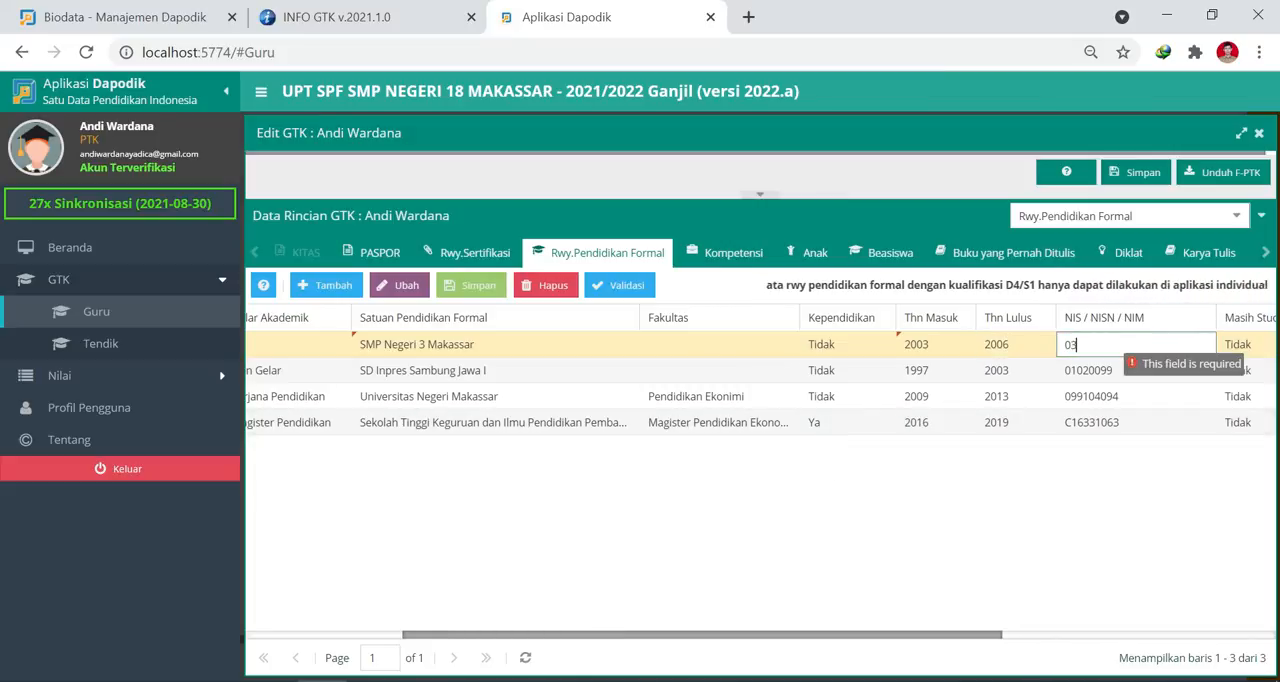
pyautogui.write('21506')
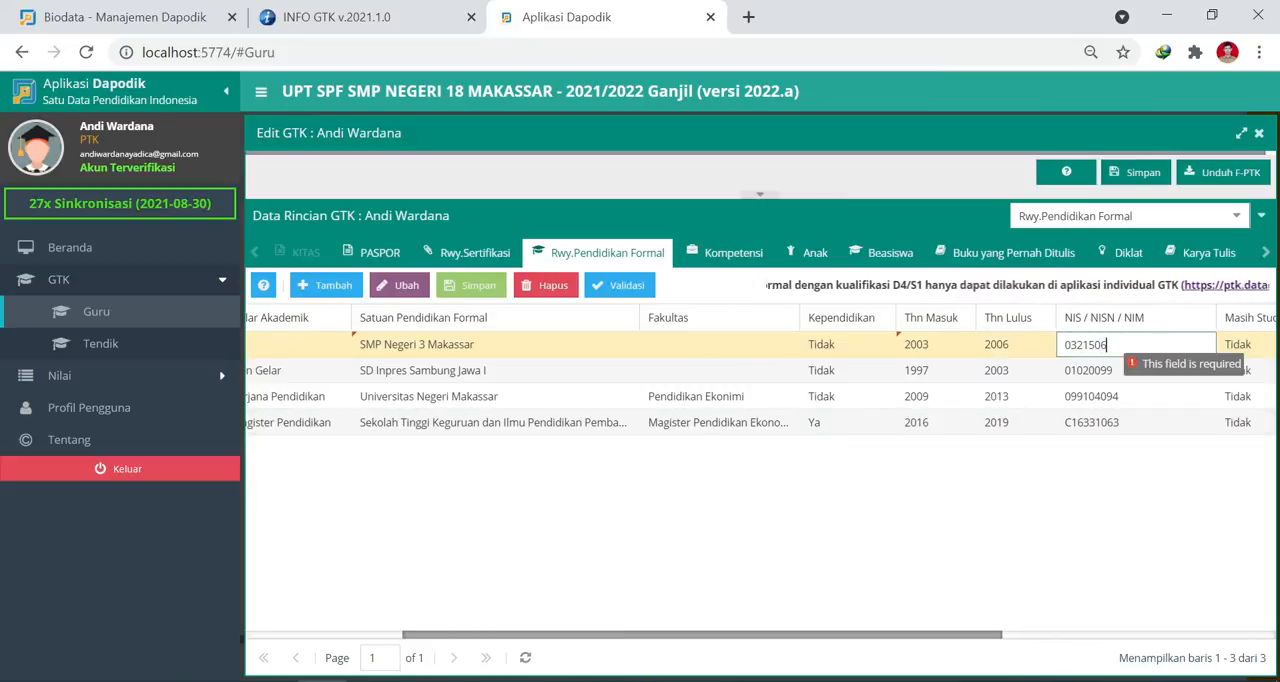
pyautogui.press('Tab')
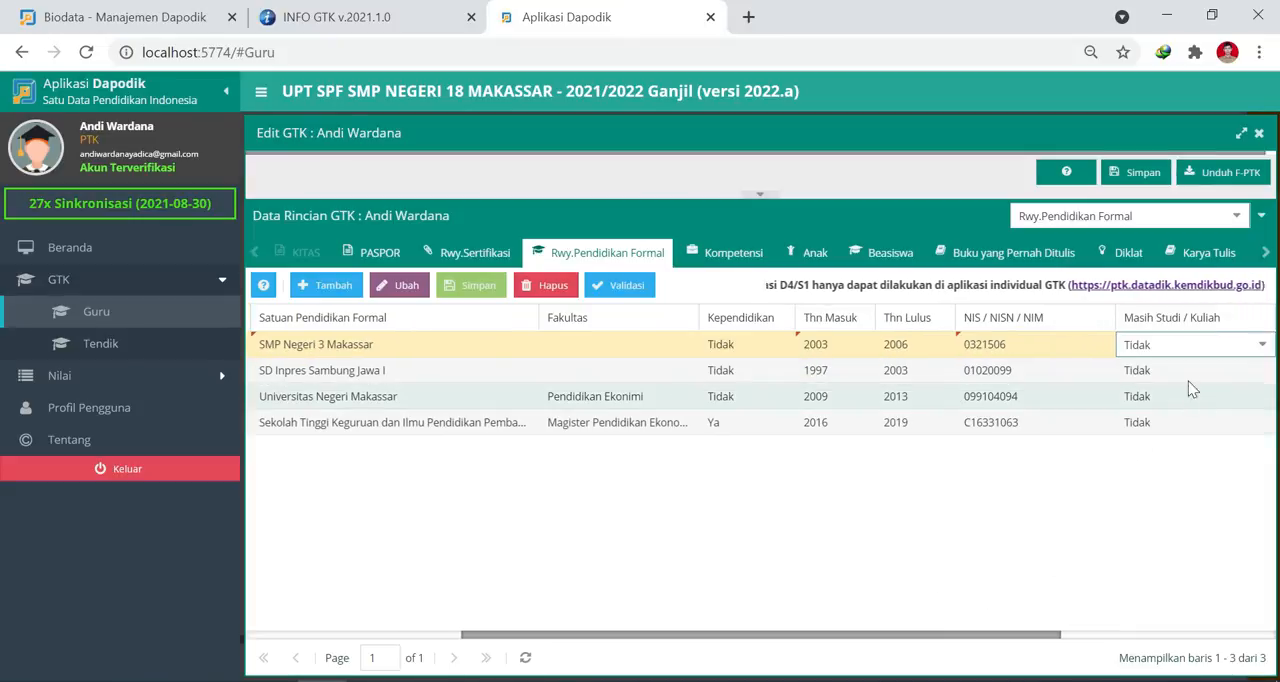
# Set the SMP row's Semester to 6 and its Rata-rata Ujian Akhir / IPK / GPA to 9.16.
pyautogui.click(957, 635)
pyautogui.moveTo(1014, 638); pyautogui.dragTo(1228, 640)
pyautogui.click(930, 344)
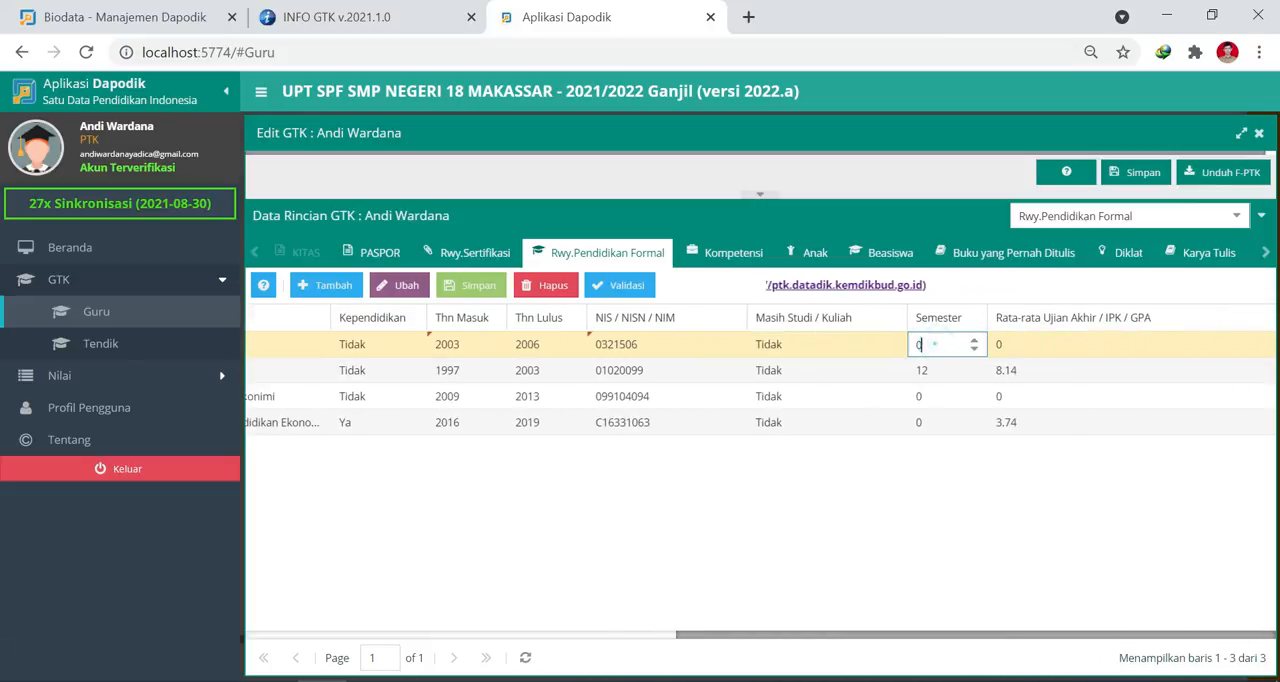
pyautogui.write('6')
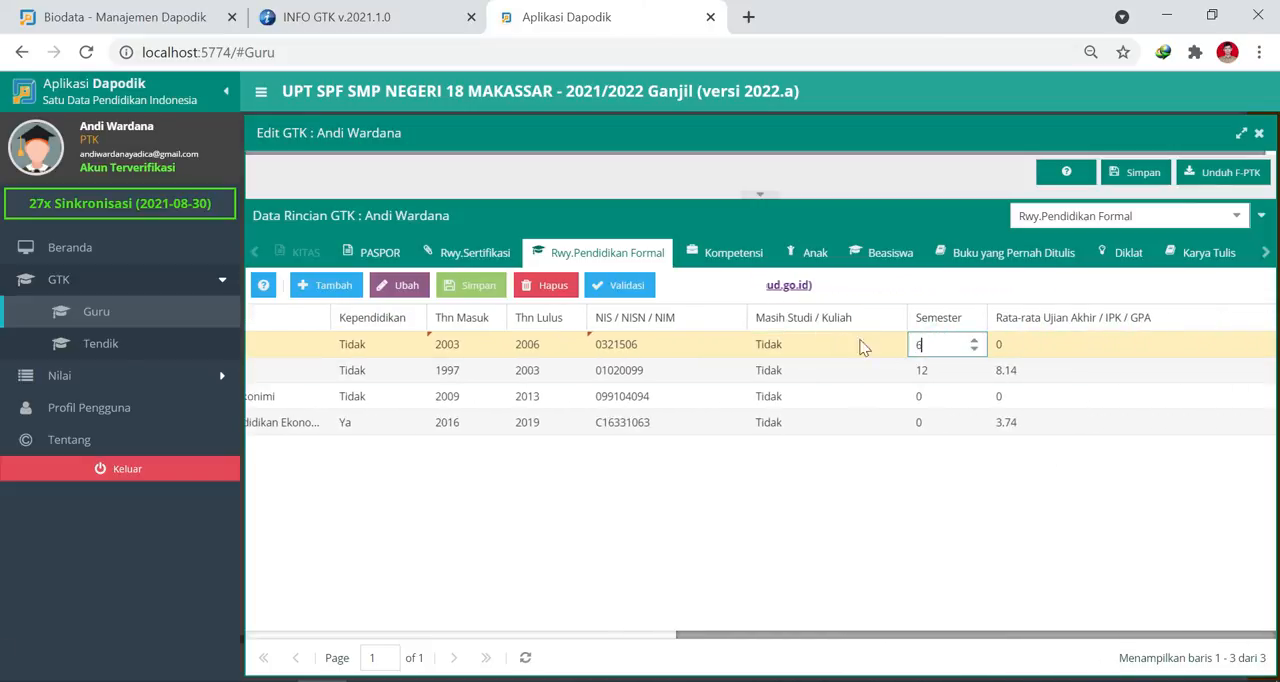
pyautogui.click(1022, 345)
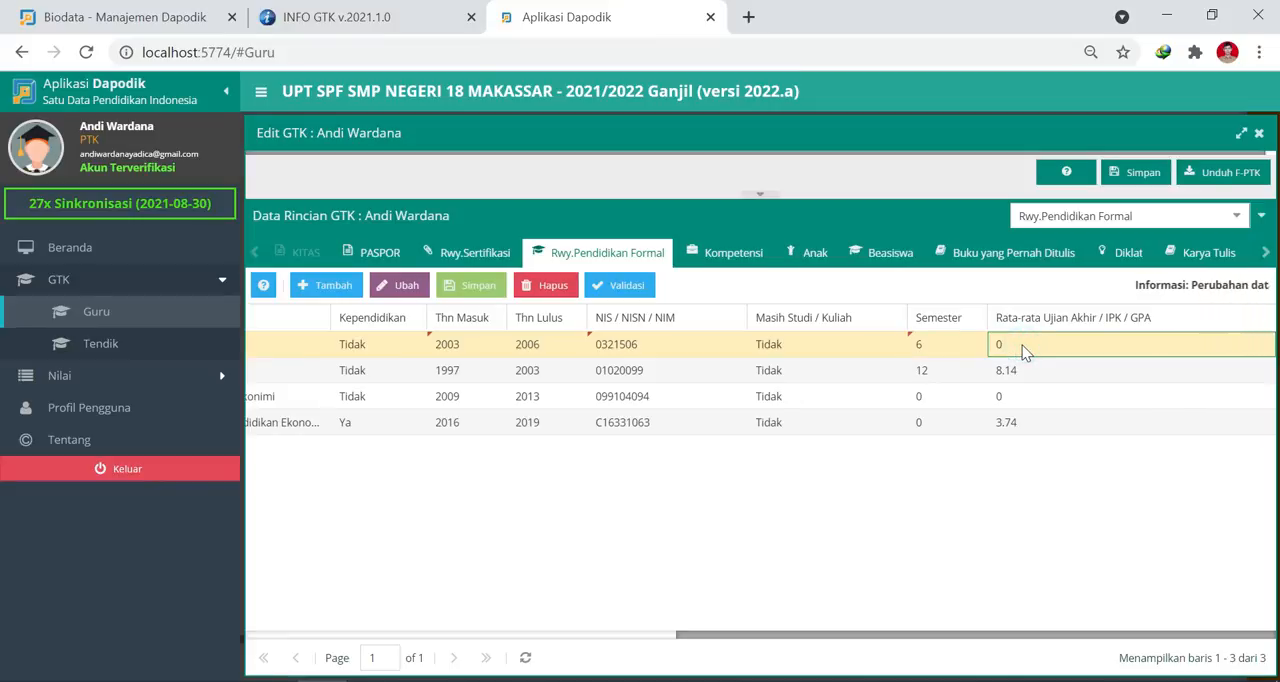
pyautogui.click(1013, 344)
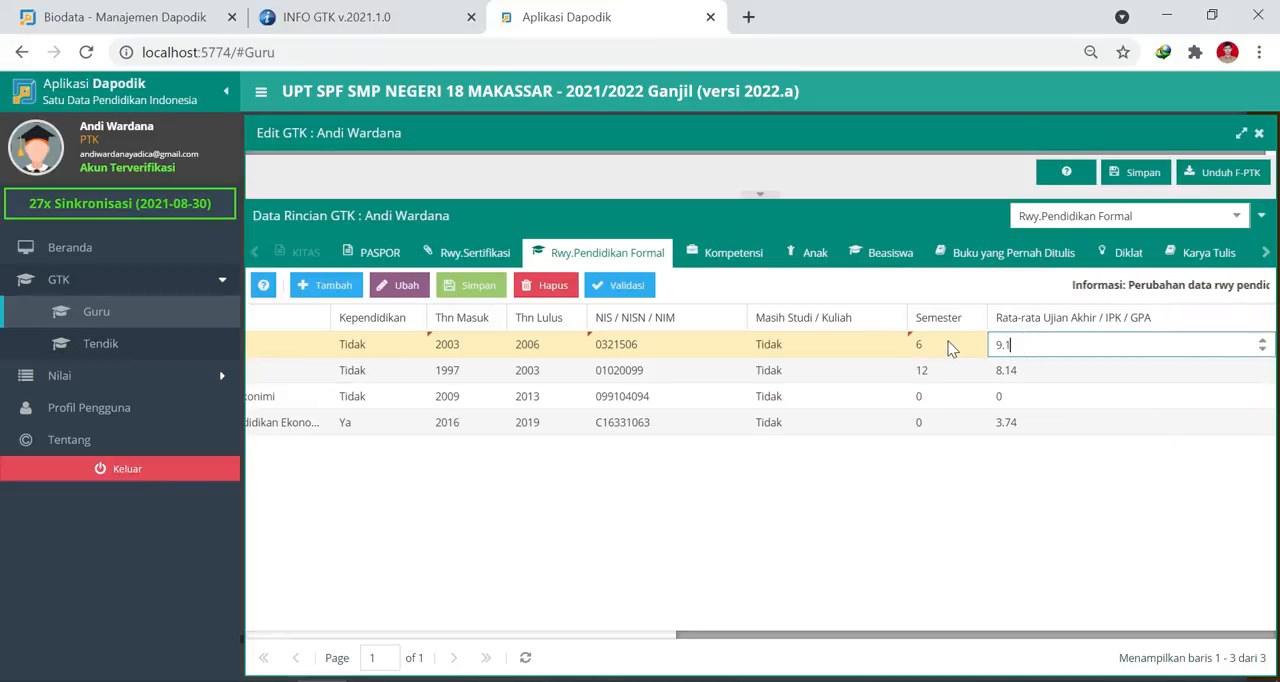
# Try to save the SMP education row with Gelar Akademik left blank.
pyautogui.click(467, 285)
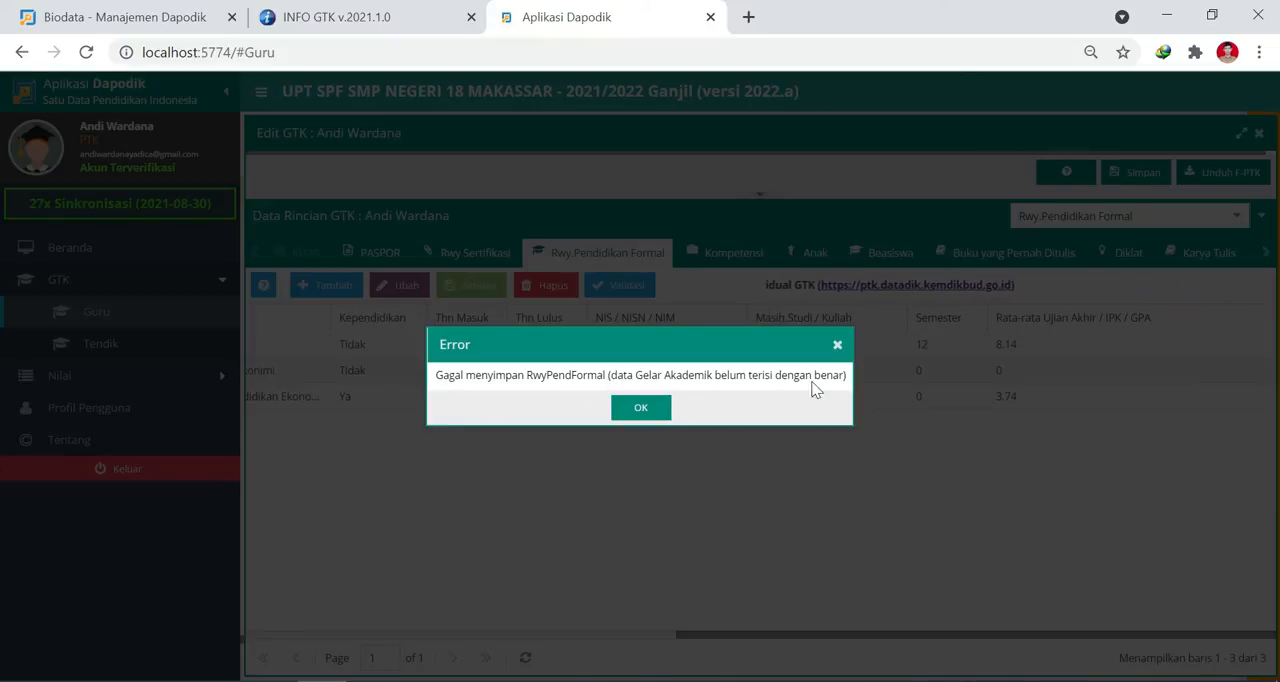
pyautogui.click(642, 410)
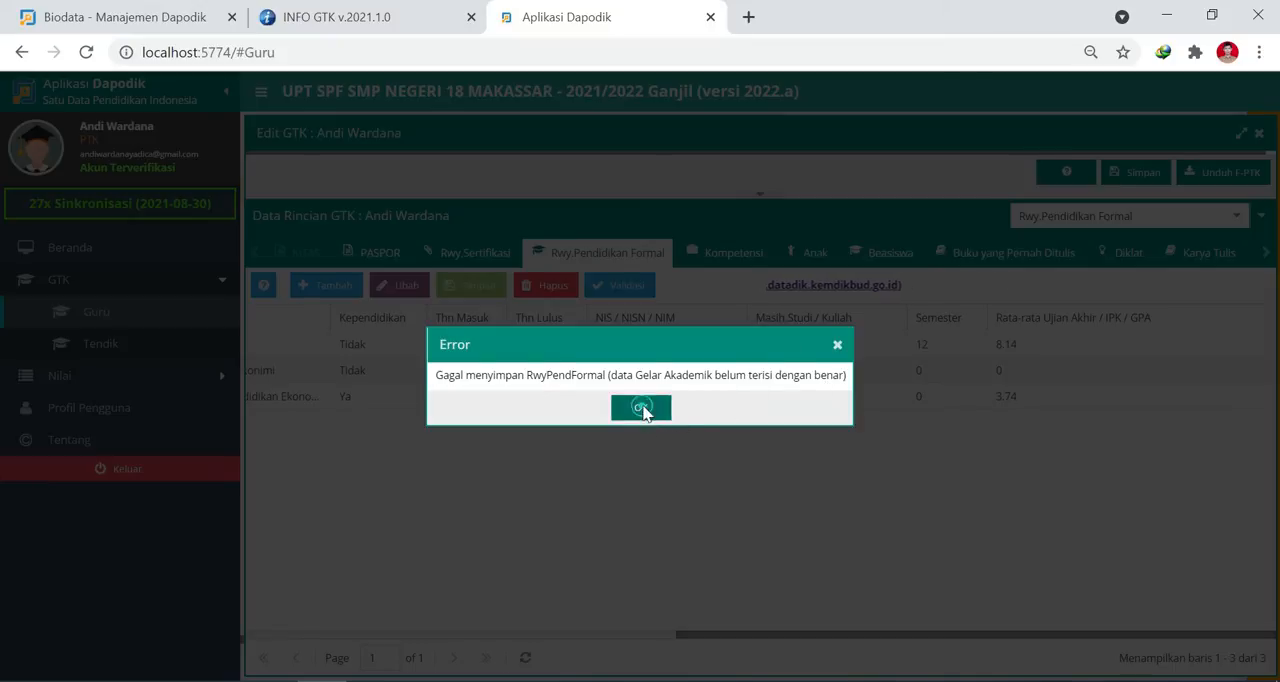
pyautogui.click(659, 633)
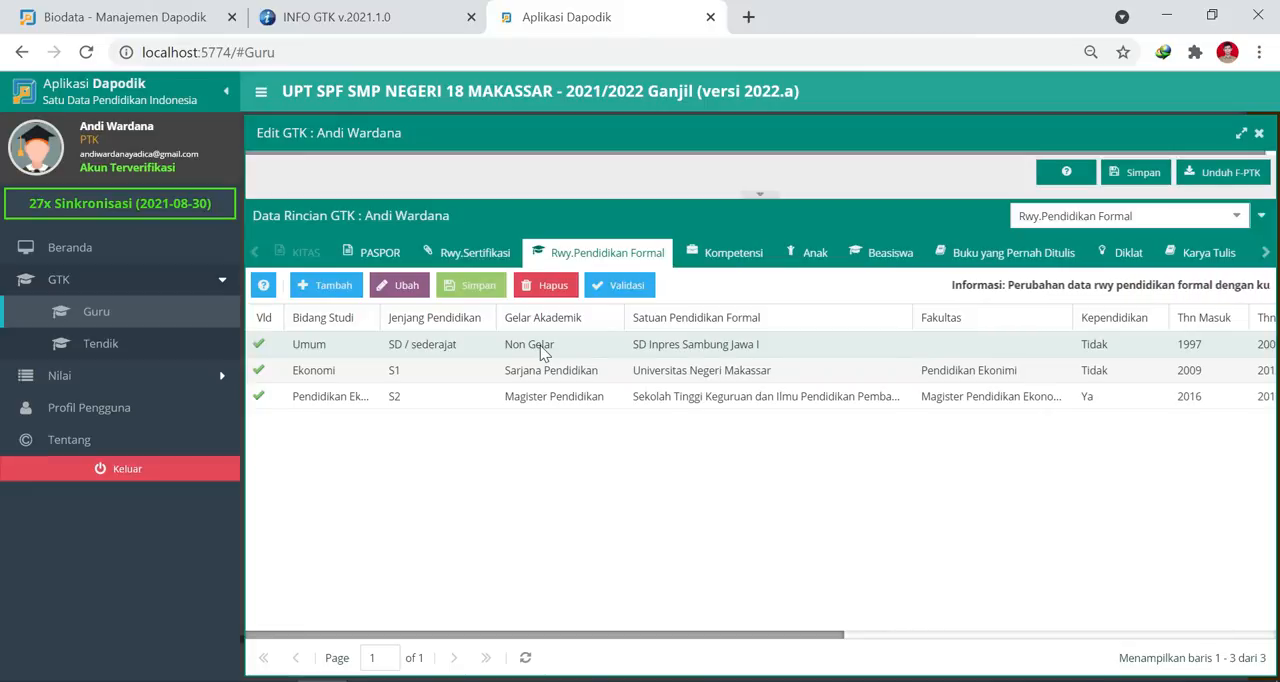
# Add a new formal education row with Umum as its Bidang Studi.
pyautogui.click(338, 292)
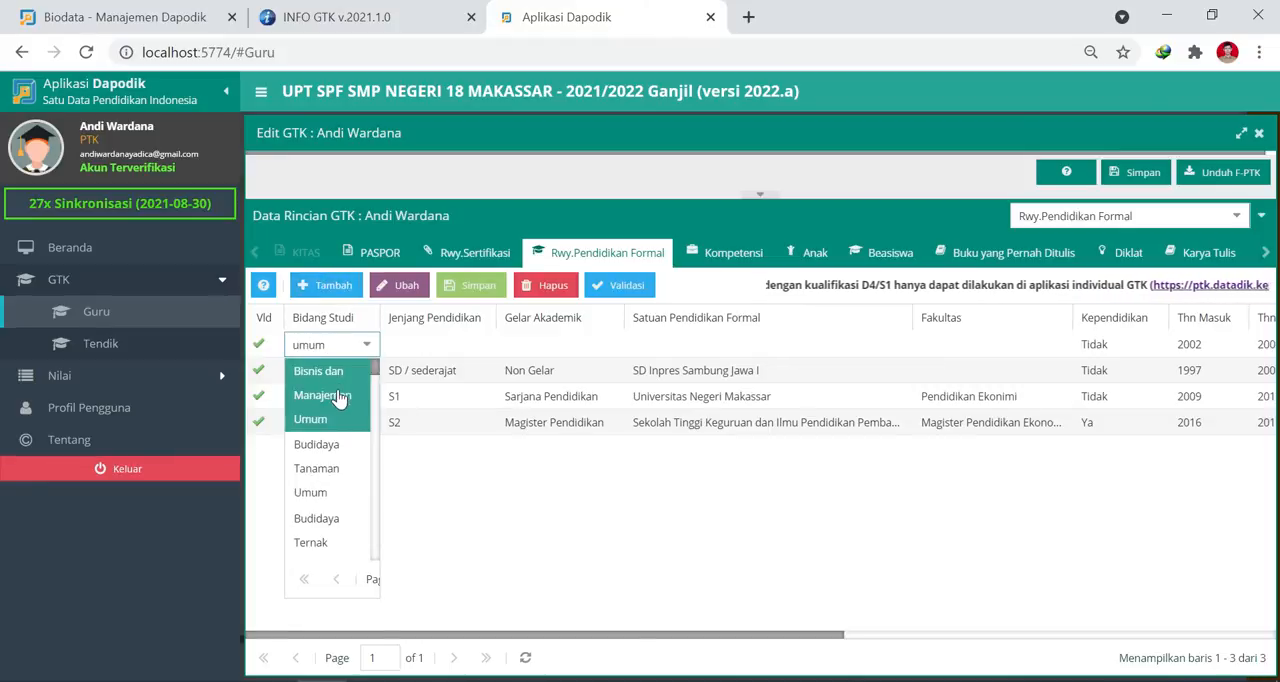
pyautogui.scroll(-6, 338, 450)
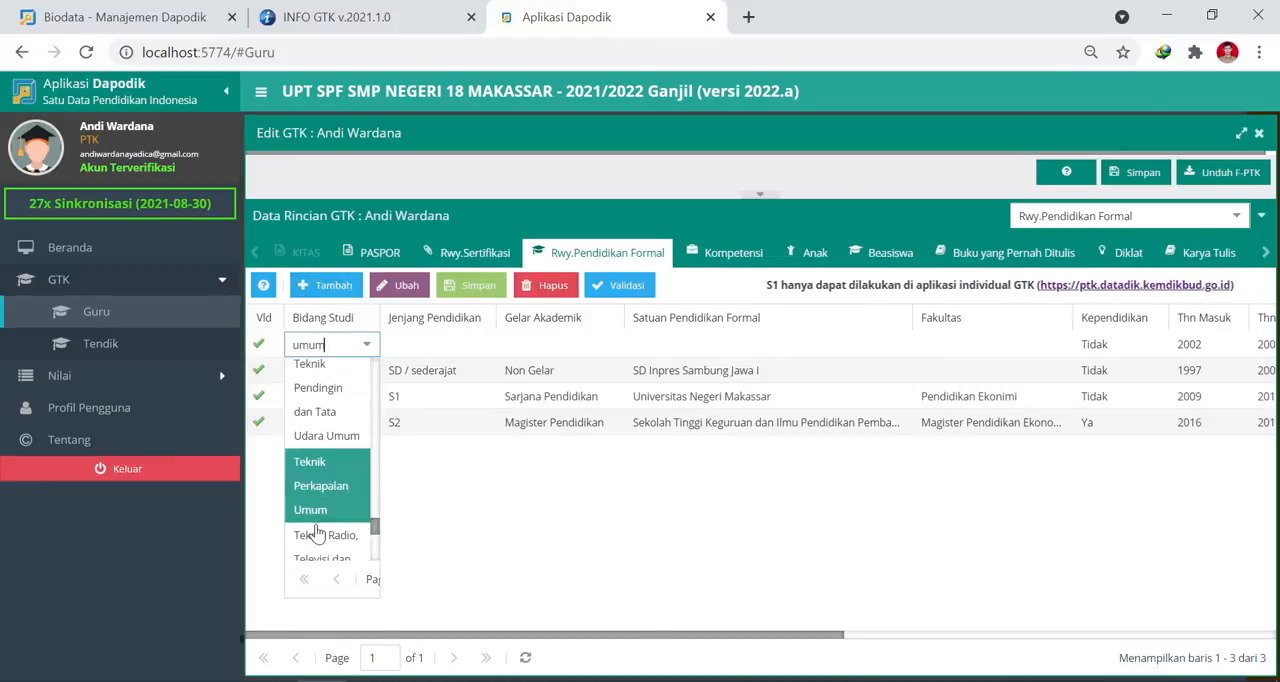
pyautogui.scroll(-3, 338, 498)
pyautogui.click(340, 544)
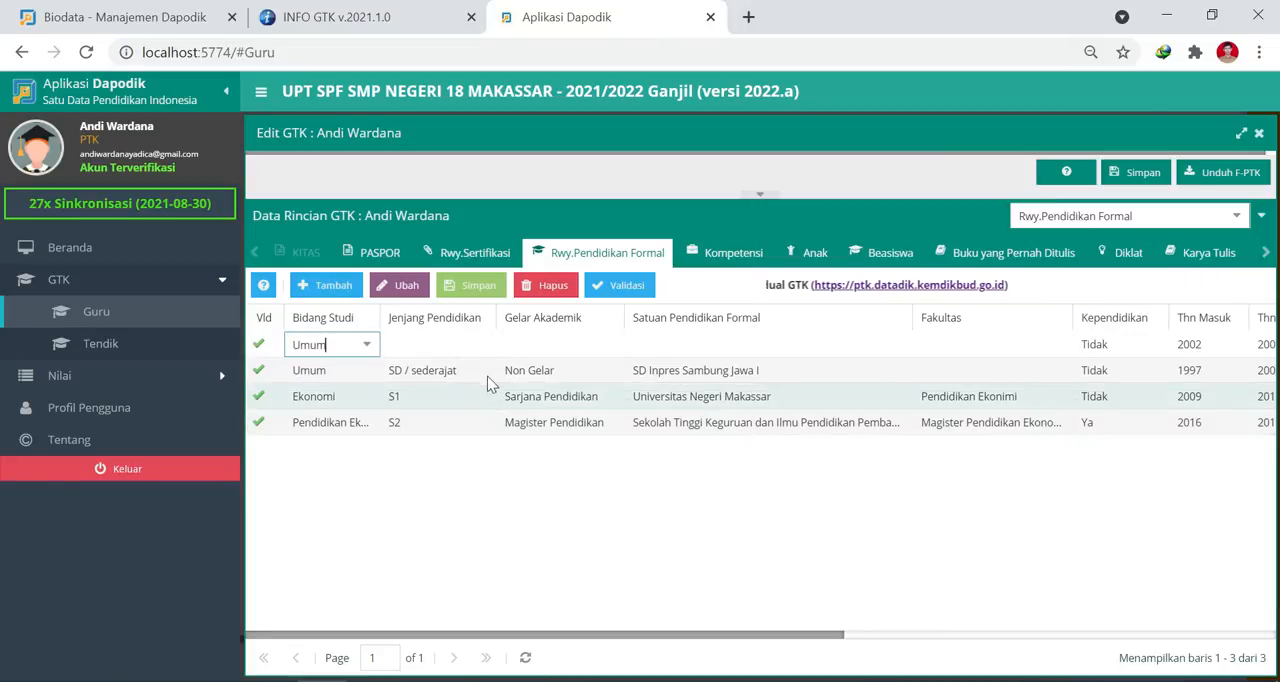
# Set the new row's Jenjang Pendidikan to SMP / sederajat and its Gelar Akademik to non-gelar.
pyautogui.click(490, 350)
pyautogui.click(490, 345)
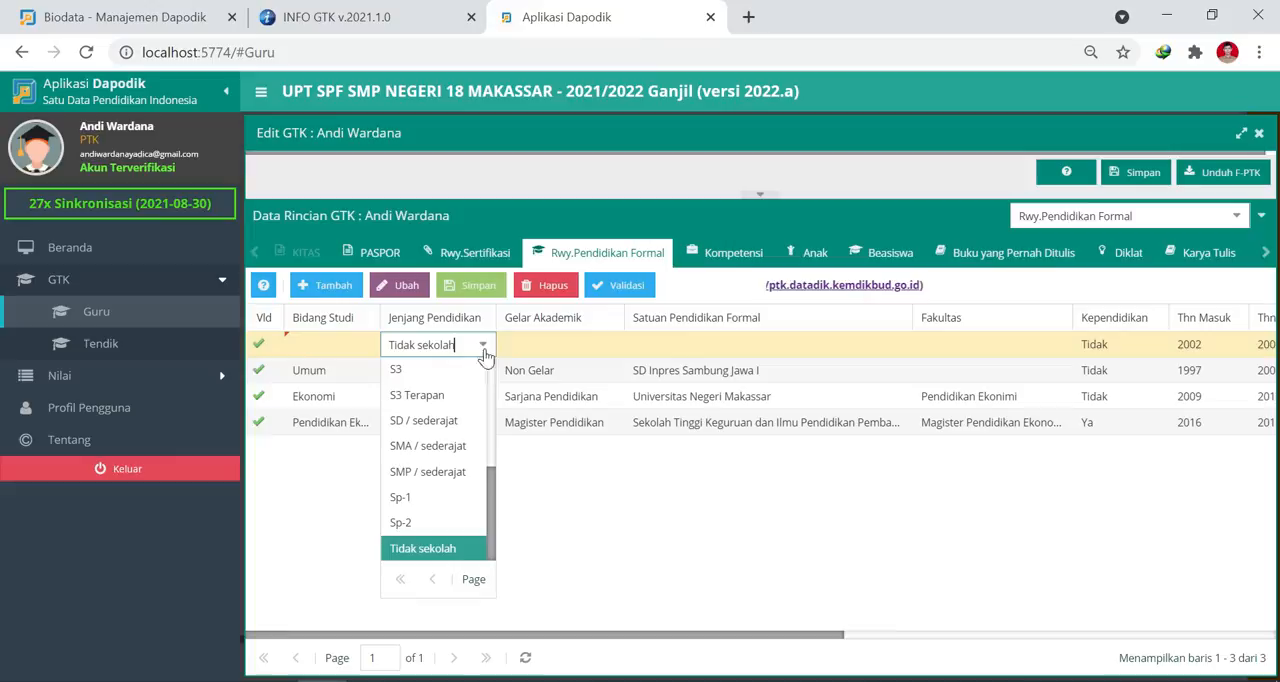
pyautogui.click(430, 472)
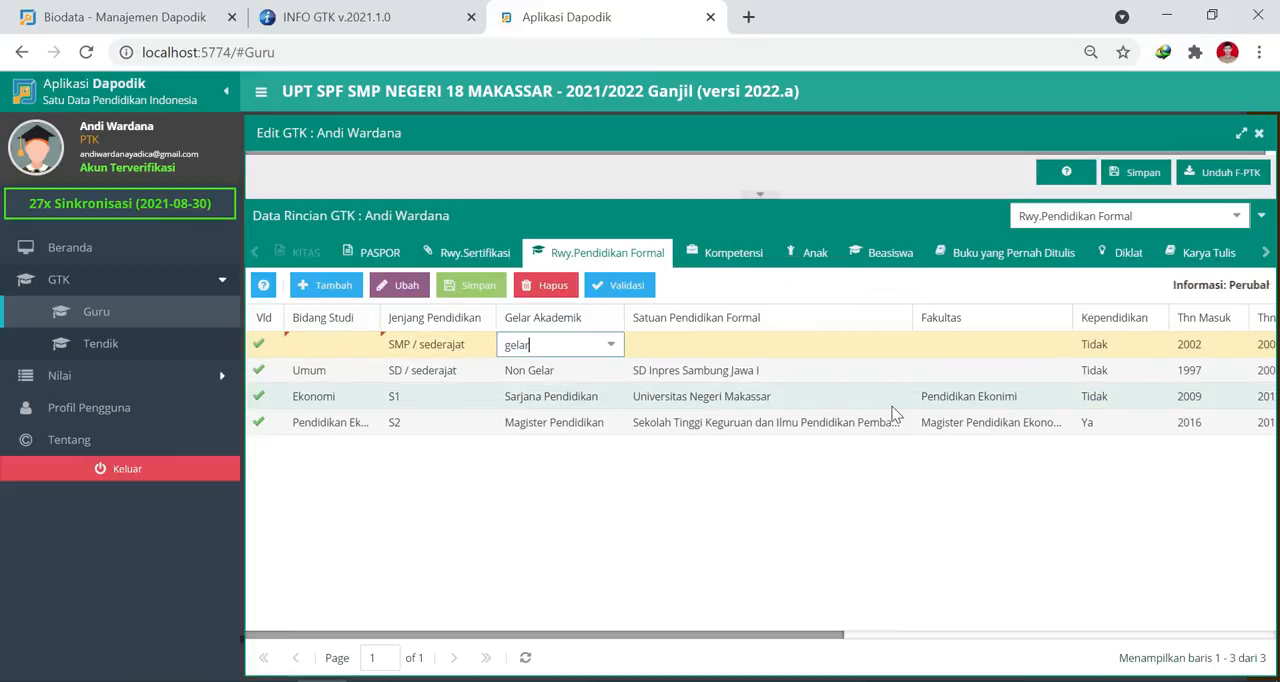
pyautogui.click(530, 372)
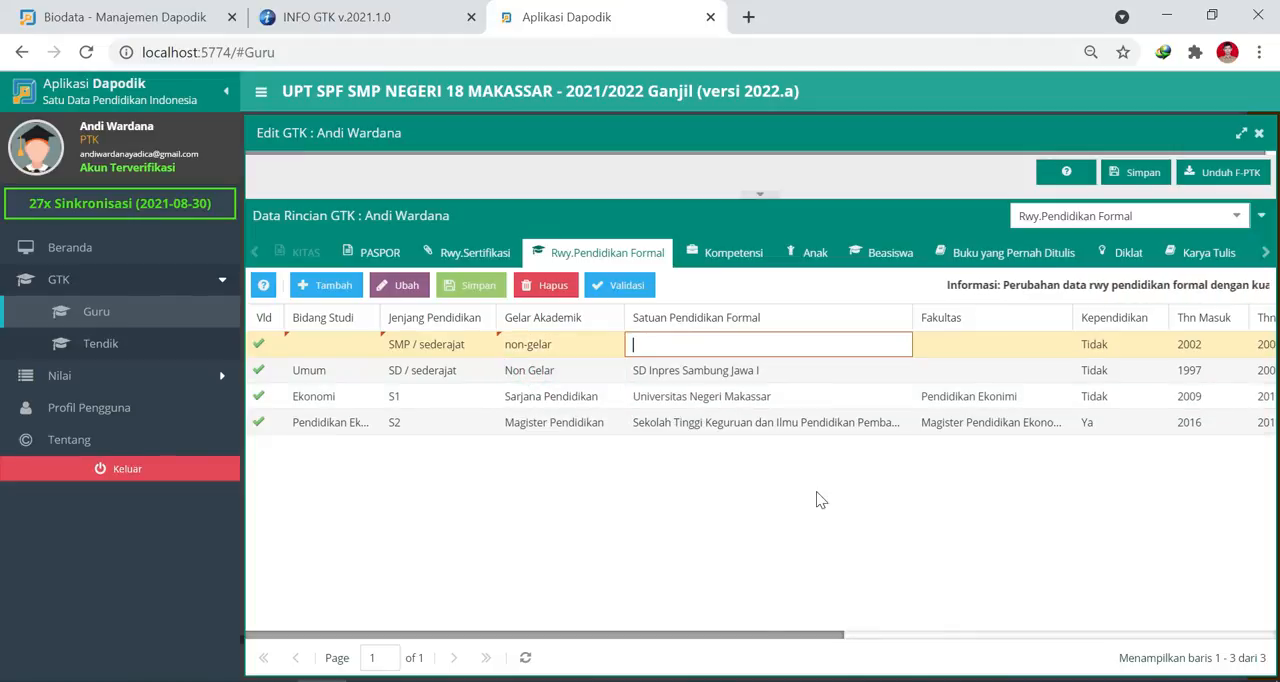
# Enter SMP Negeri 3 Makassar as the SMP row's Satuan Pendidikan Formal, leaving Fakultas blank.
pyautogui.write('SM')
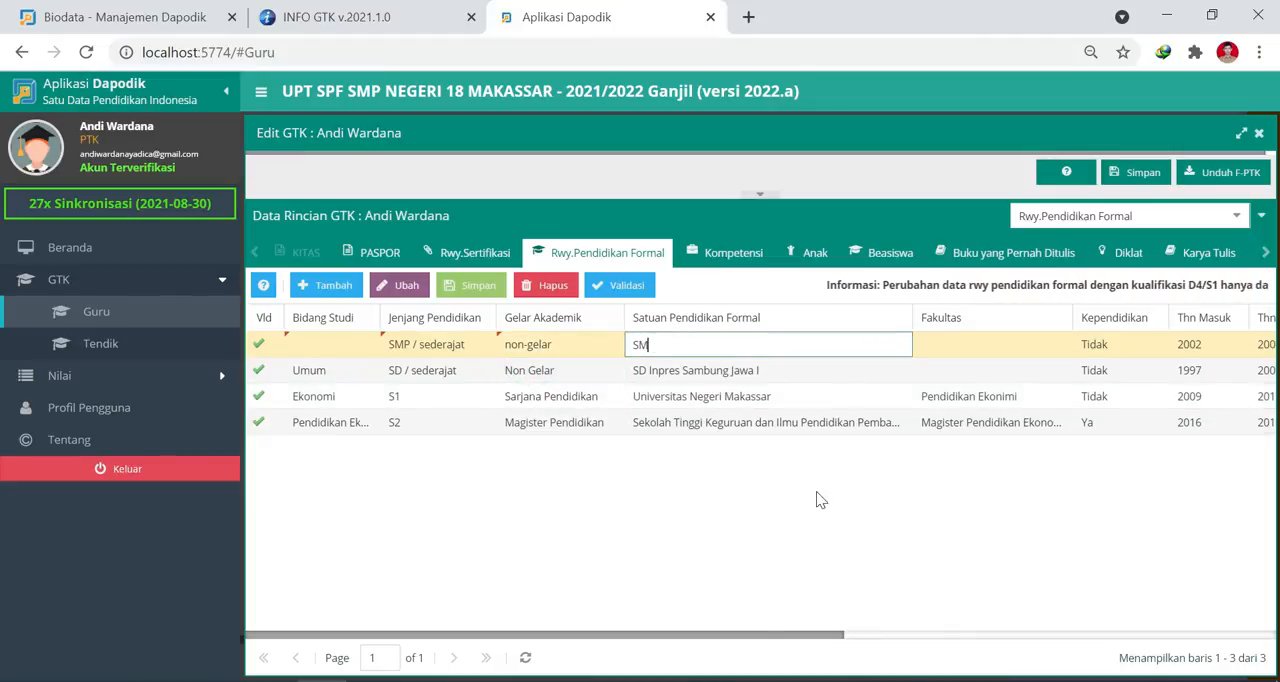
pyautogui.write('P Negeri 3 Makassar')
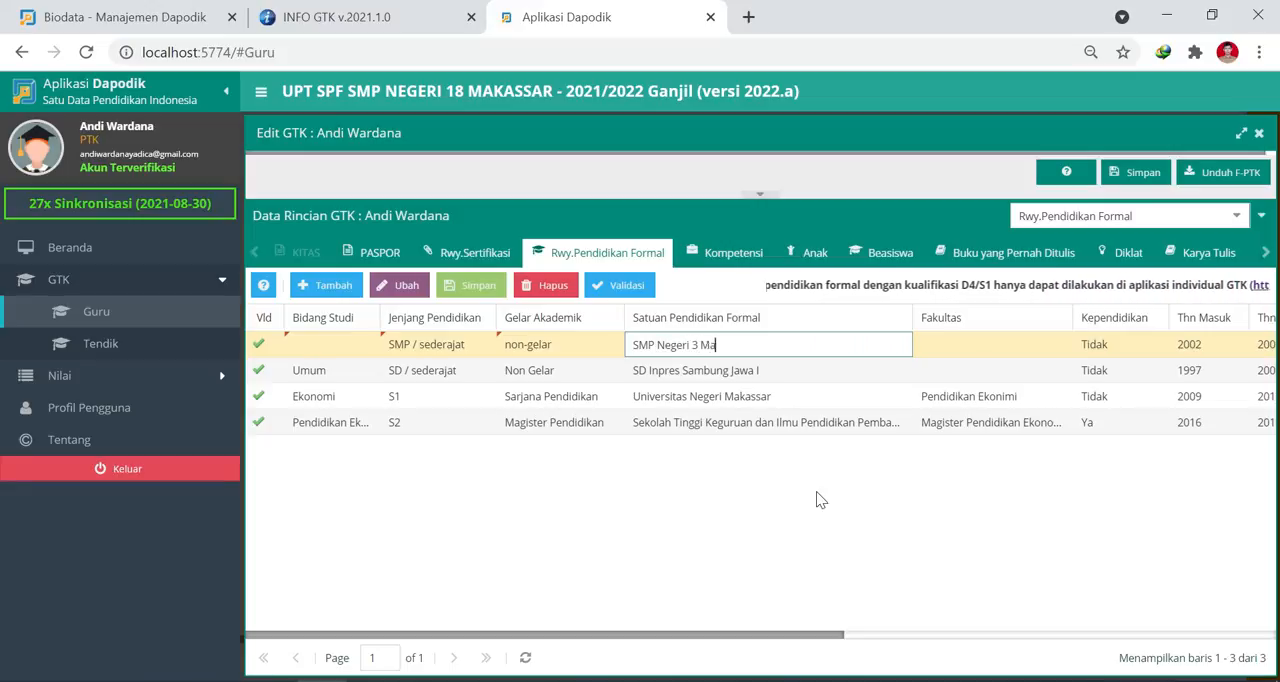
pyautogui.press('Tab')
pyautogui.press('Tab')
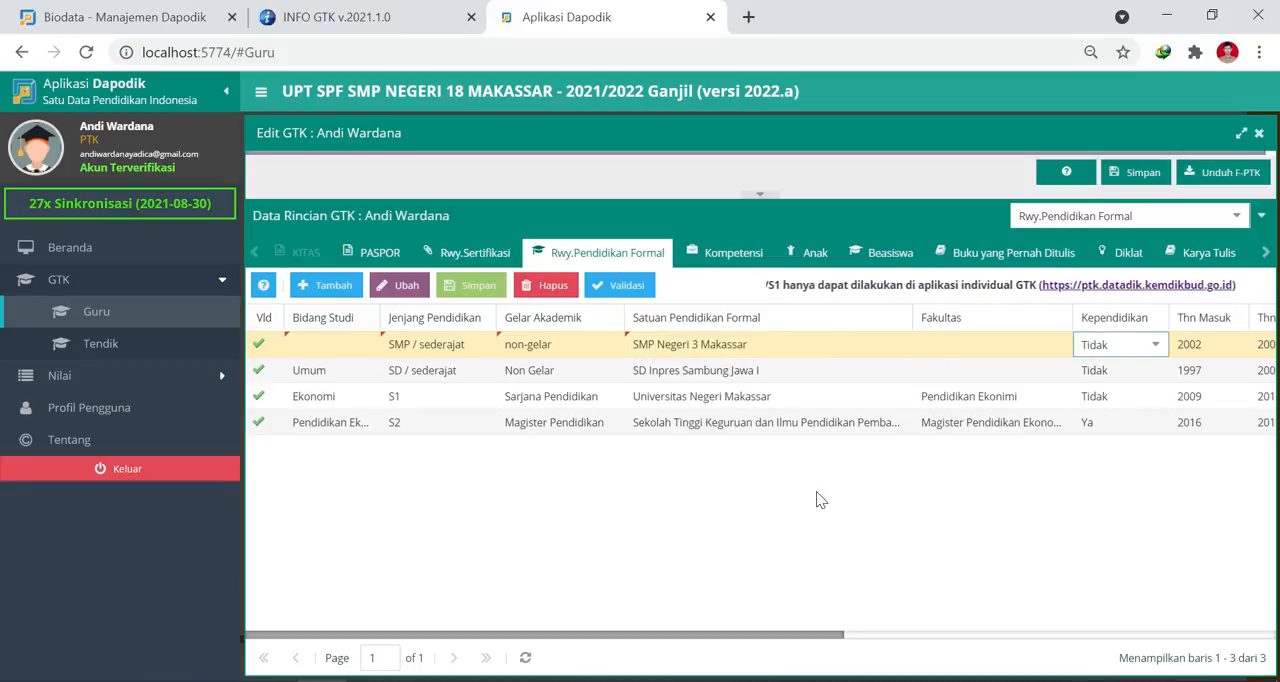
# Set the SMP row's Thn Masuk to 2003 and Thn Lulus to 2006, keeping Kependidikan as Tidak.
pyautogui.write('2003')
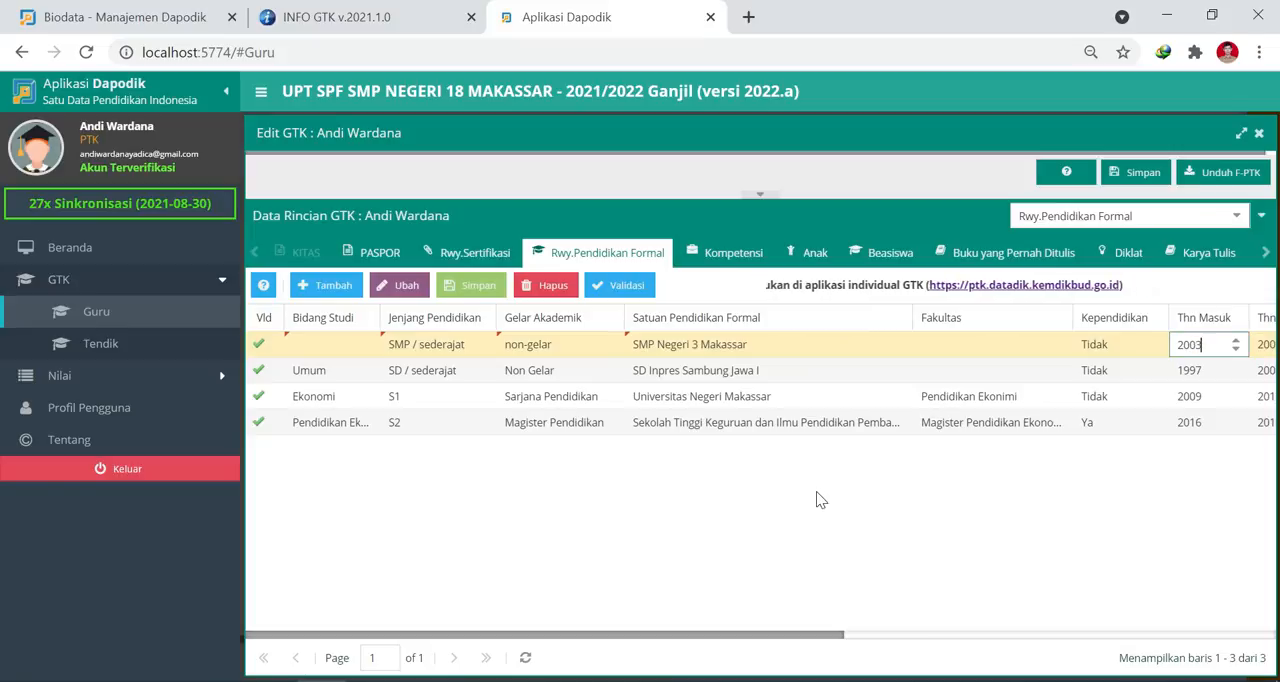
pyautogui.press('Tab')
pyautogui.write('2006')
pyautogui.press('Tab')
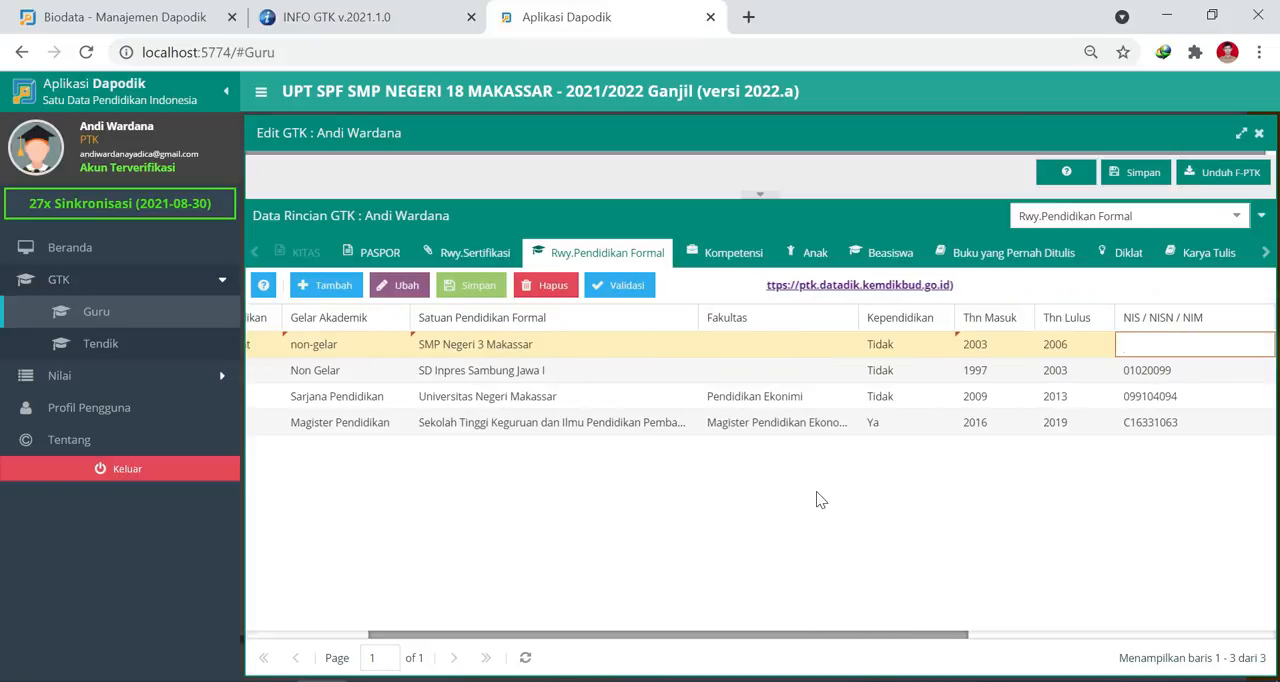
# Enter the SMP student number under NIS / NISN / NIM and set Semester to 6, keeping Masih Studi / Kuliah as Tidak.
pyautogui.press('Tab')
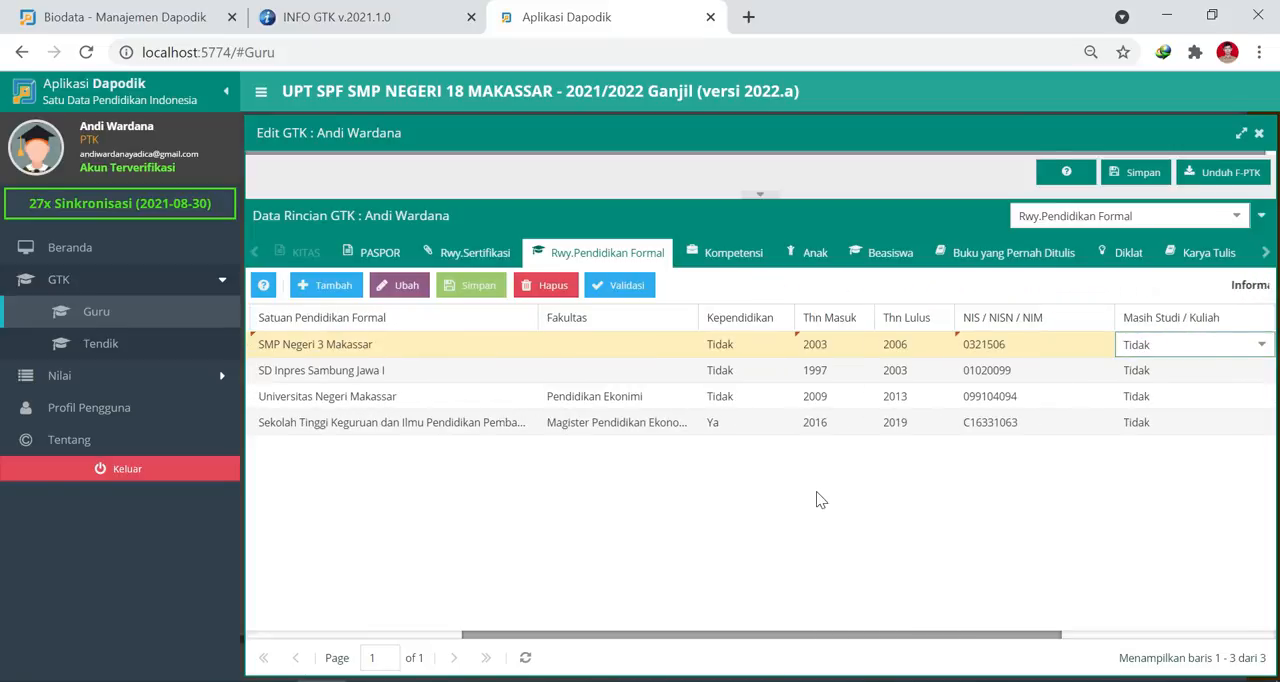
pyautogui.press('Tab')
# Set the SMP row's Rata-rata Ujian Akhir / IPK / GPA to 9.16 and save the entry.
pyautogui.press('Tab')
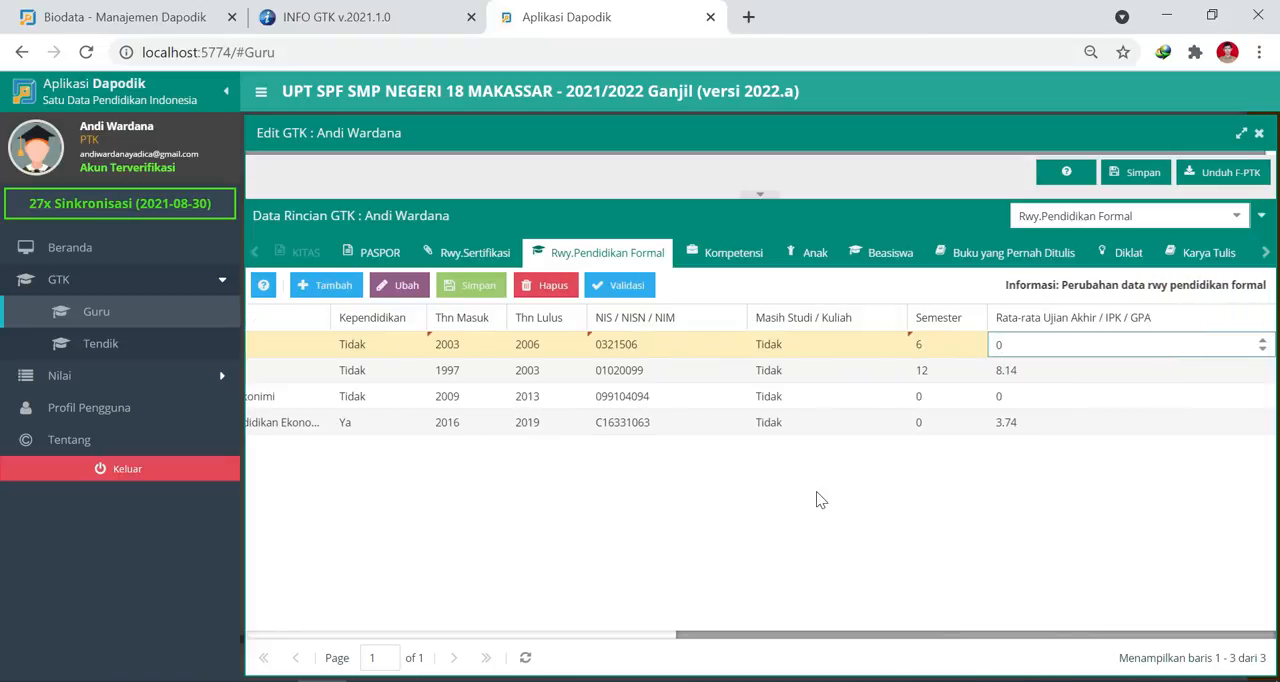
pyautogui.write('16')
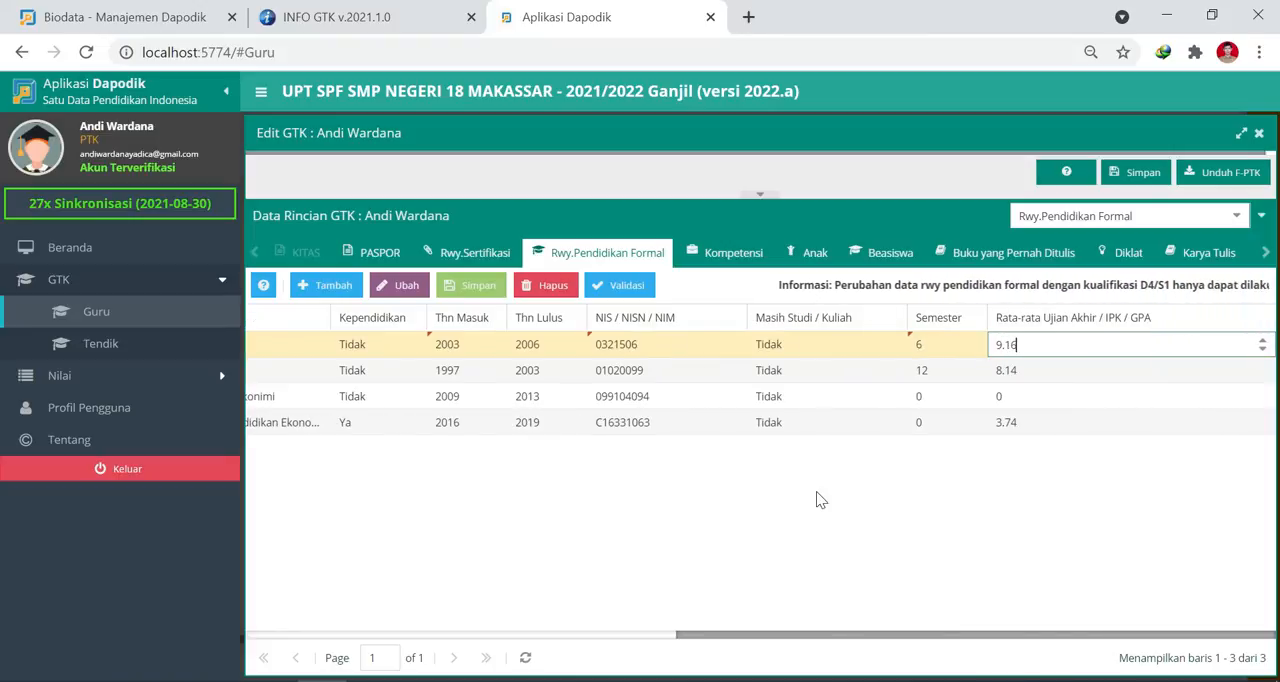
pyautogui.click(478, 286)
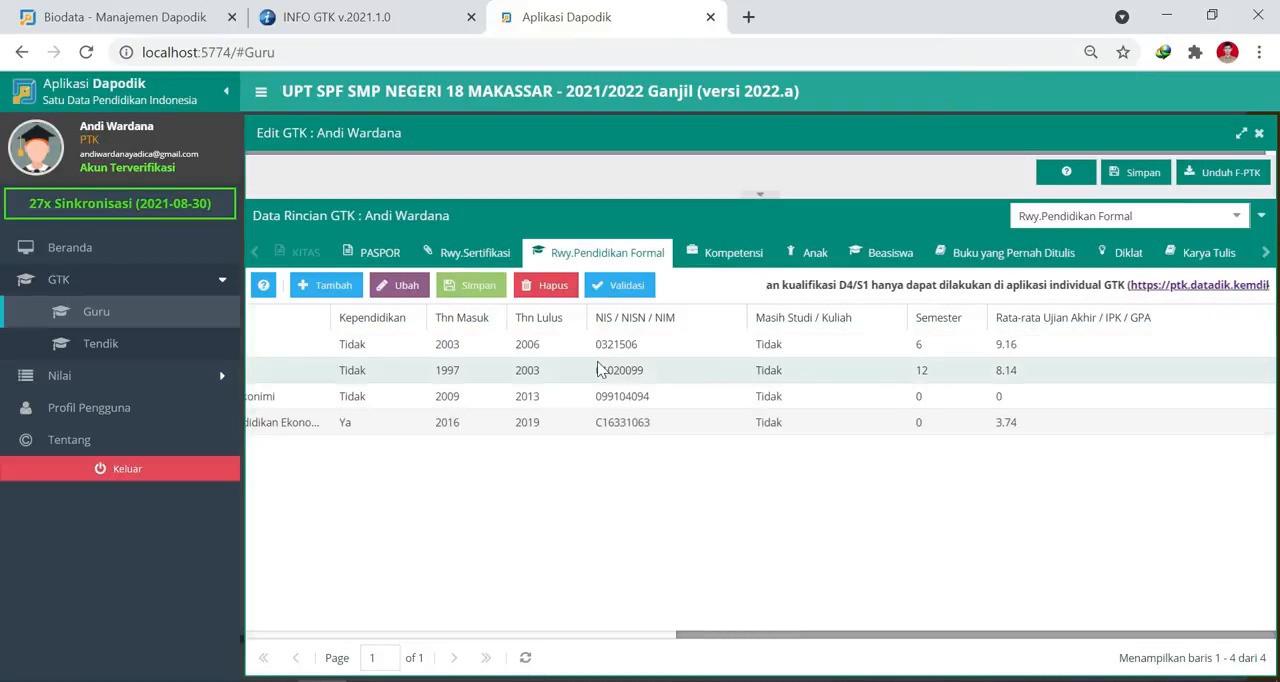
# Check the Gelar Akademik values of the saved SMP and SD rows.
pyautogui.moveTo(771, 636); pyautogui.dragTo(296, 621)
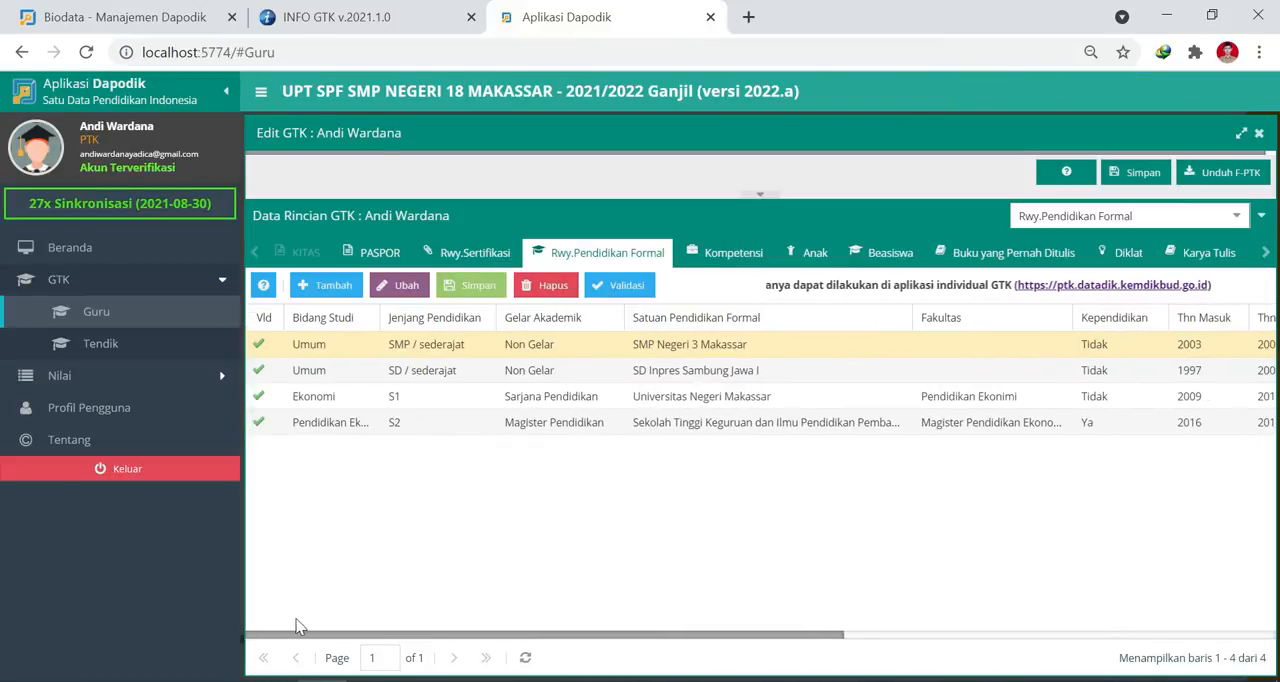
pyautogui.click(536, 347)
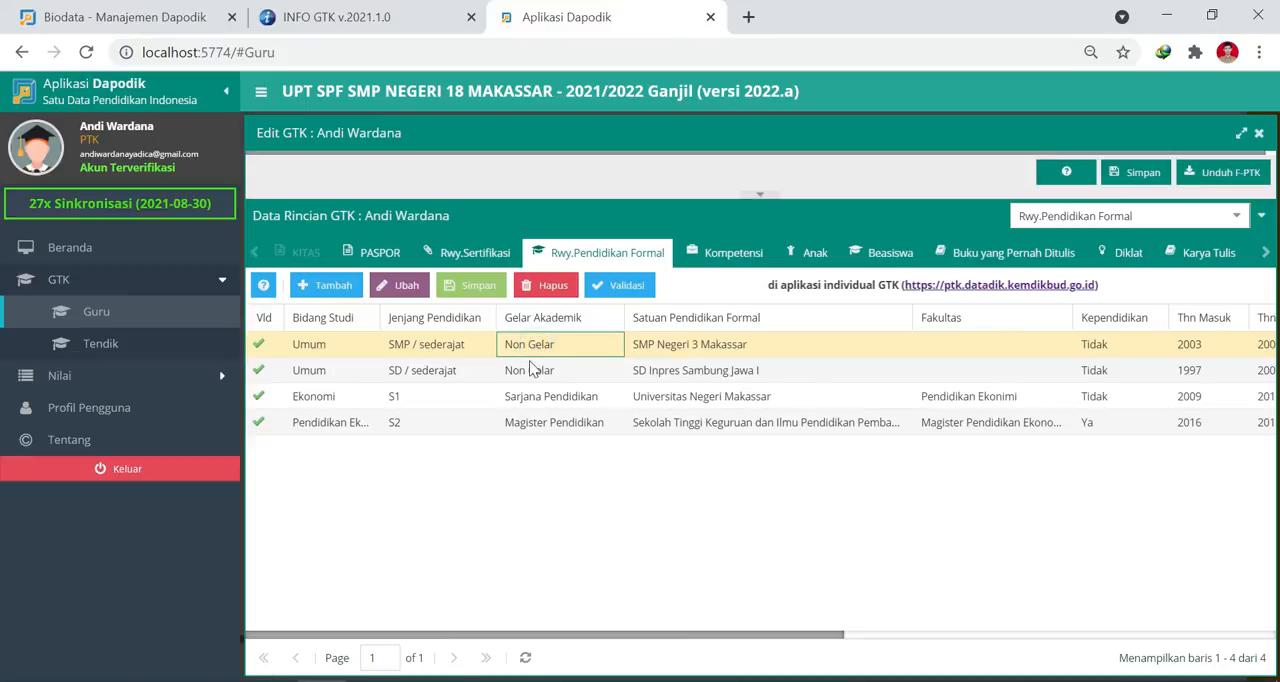
pyautogui.click(531, 368)
pyautogui.click(535, 347)
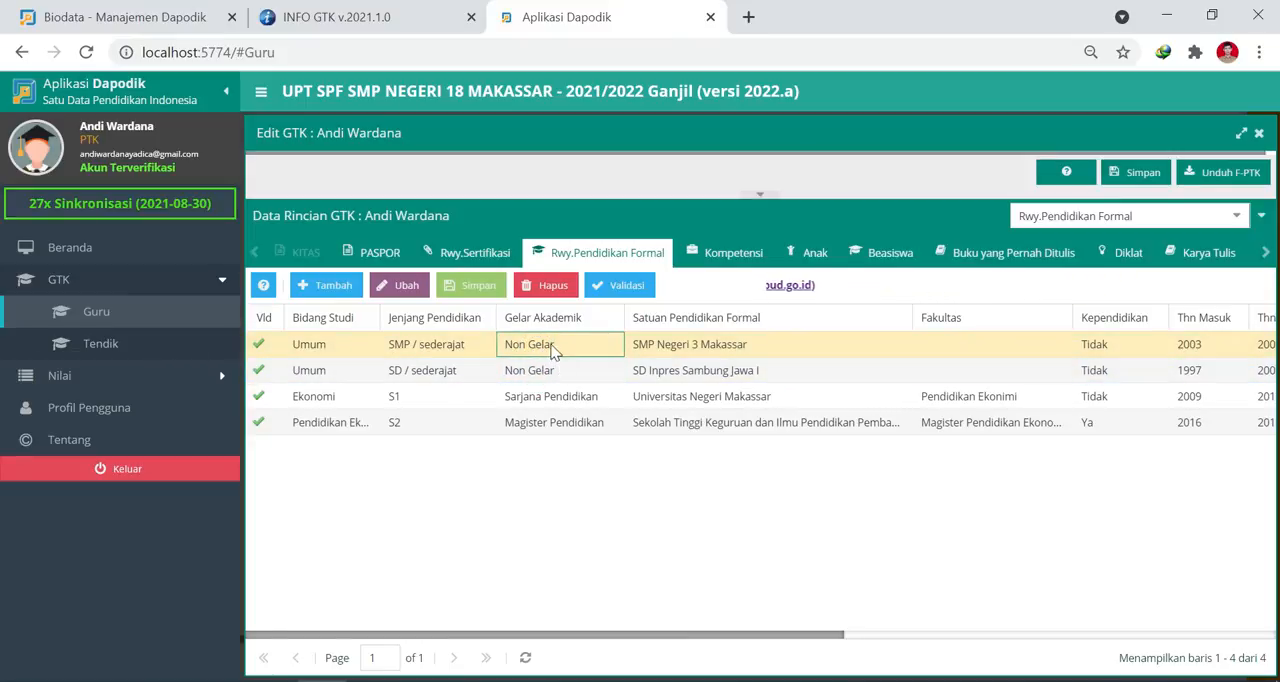
pyautogui.click(551, 369)
pyautogui.click(553, 346)
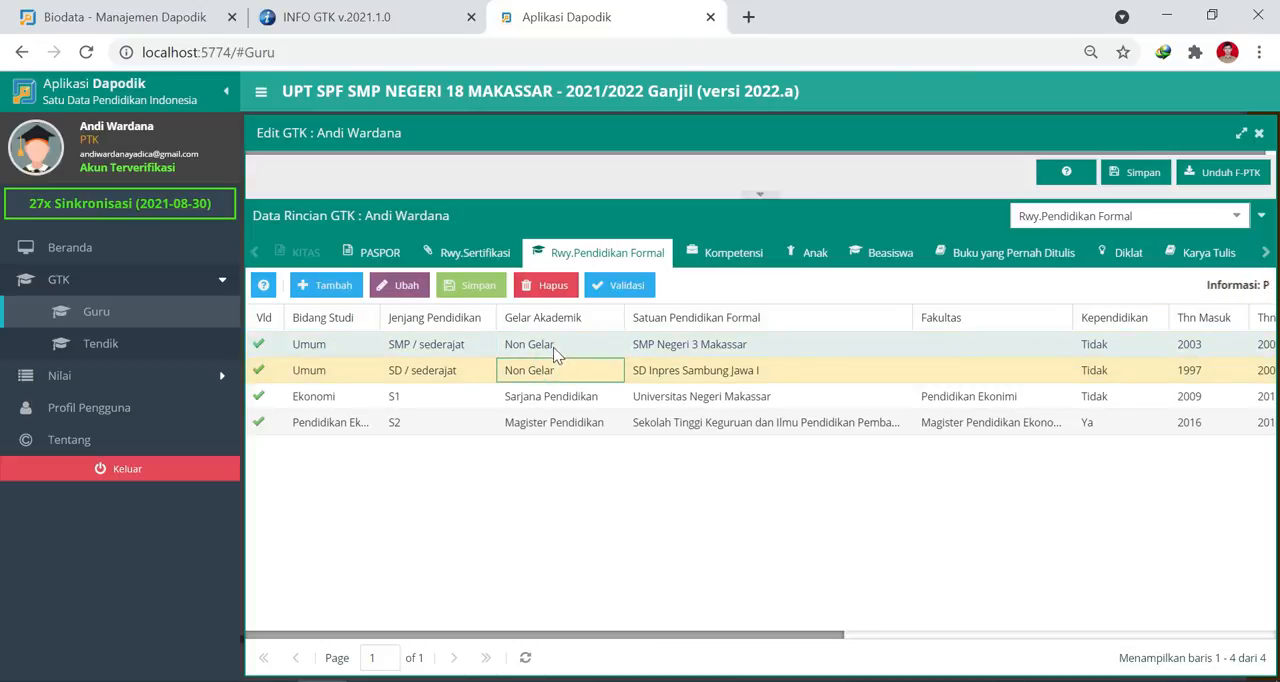
# Add another formal education row above the SMP entry, with Umum as its Bidang Studi.
pyautogui.click(328, 287)
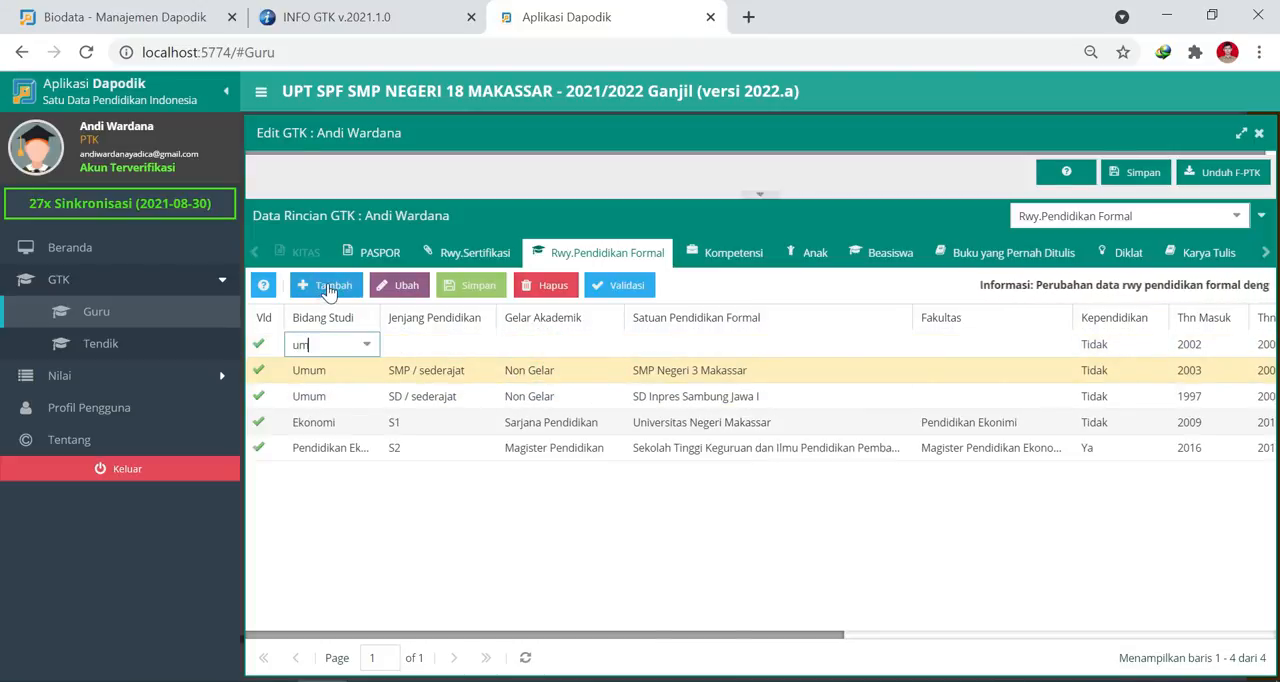
pyautogui.write('umum')
pyautogui.scroll(-10, 345, 450)
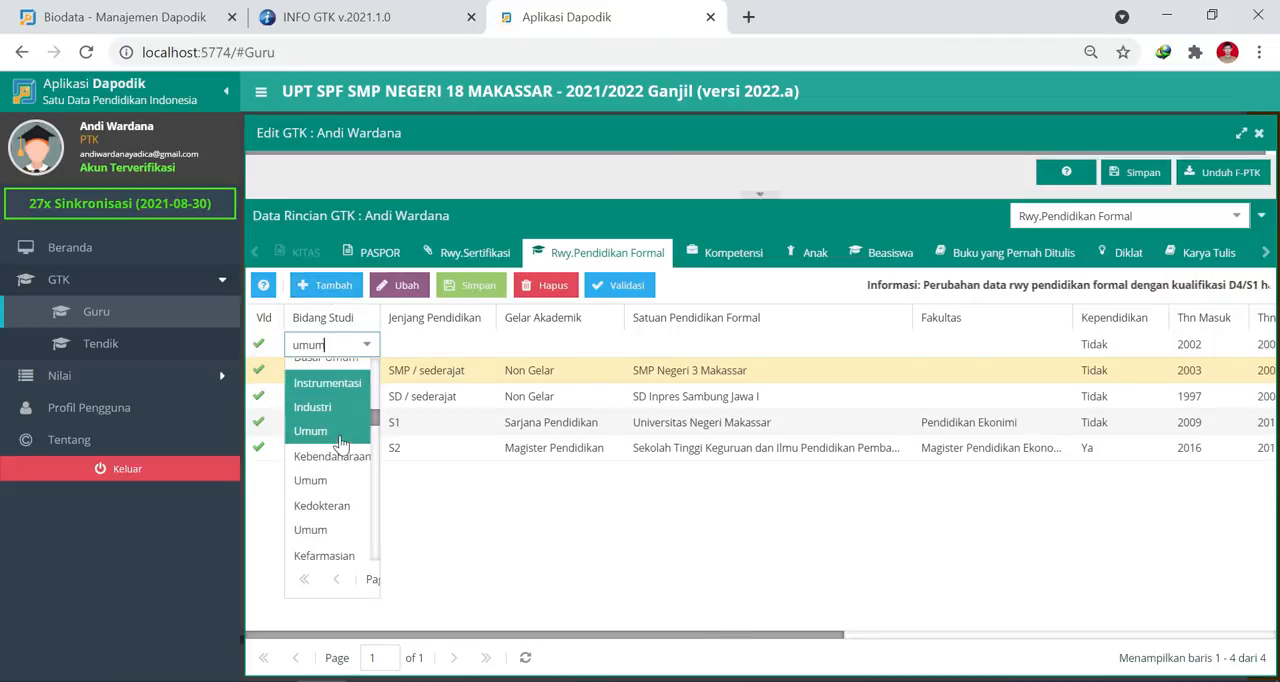
pyautogui.click(330, 545)
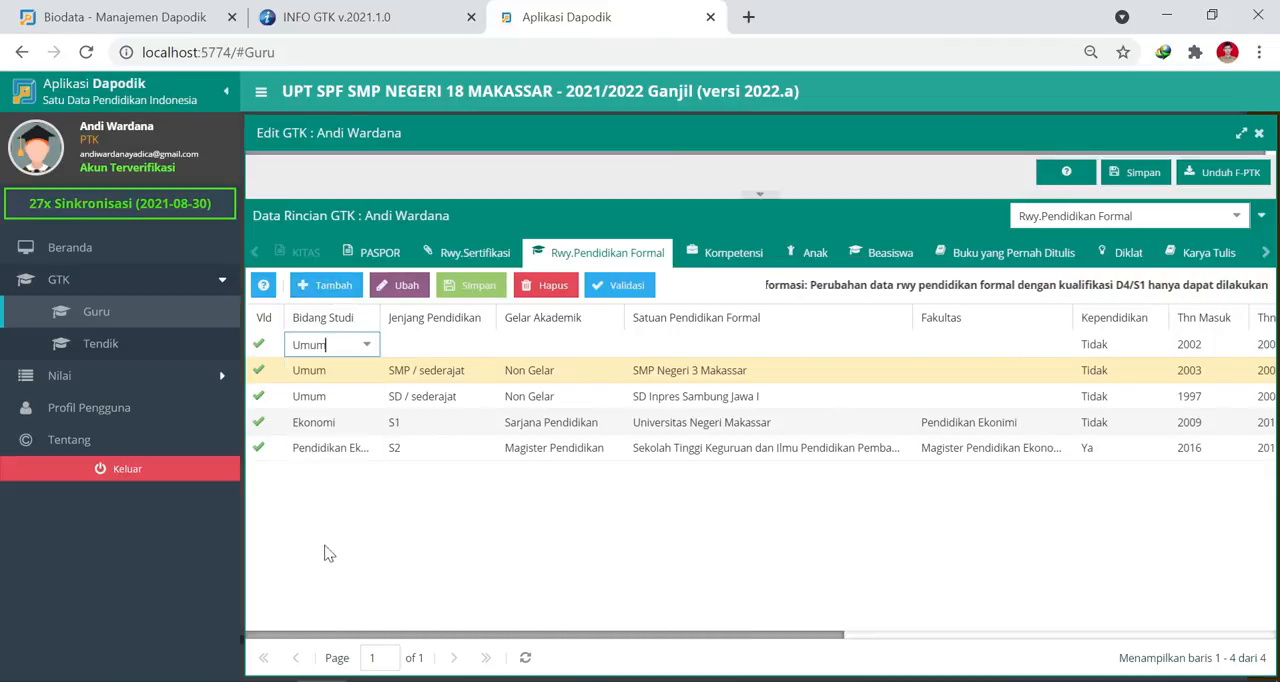
# Set the new row's Jenjang Pendidikan to SMA / sederajat and its Gelar Akademik to non-gelar.
pyautogui.click(480, 345)
pyautogui.click(485, 345)
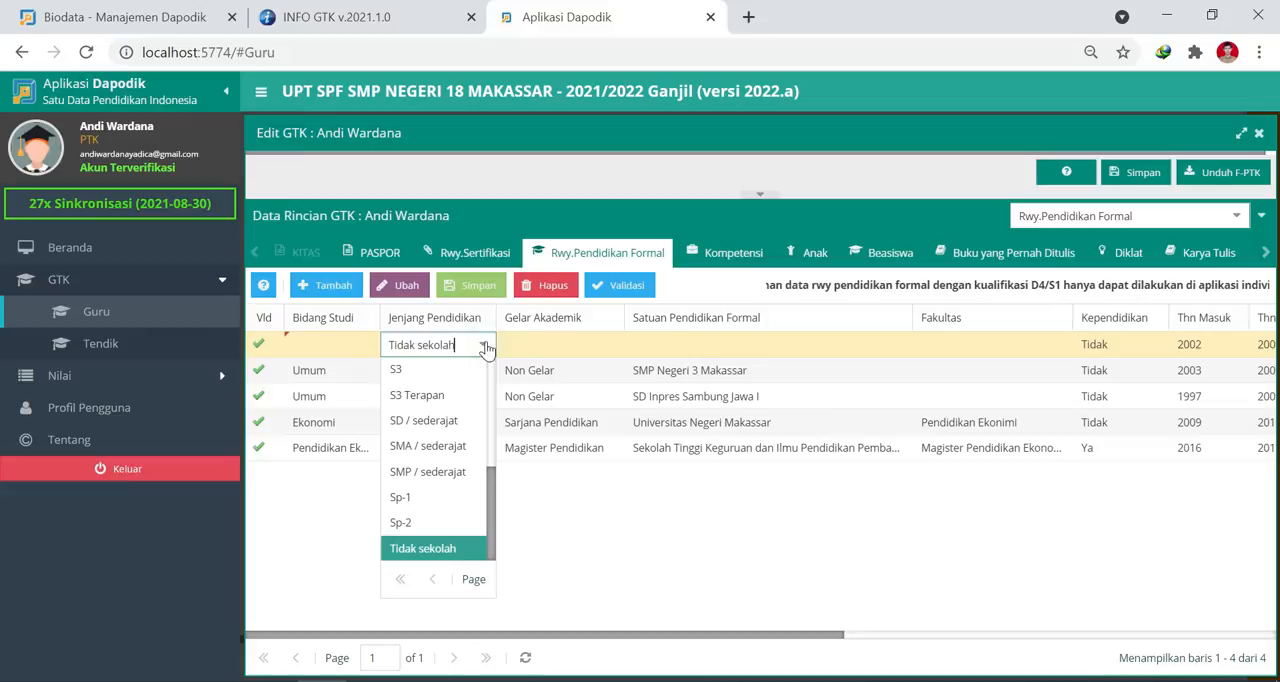
pyautogui.click(437, 443)
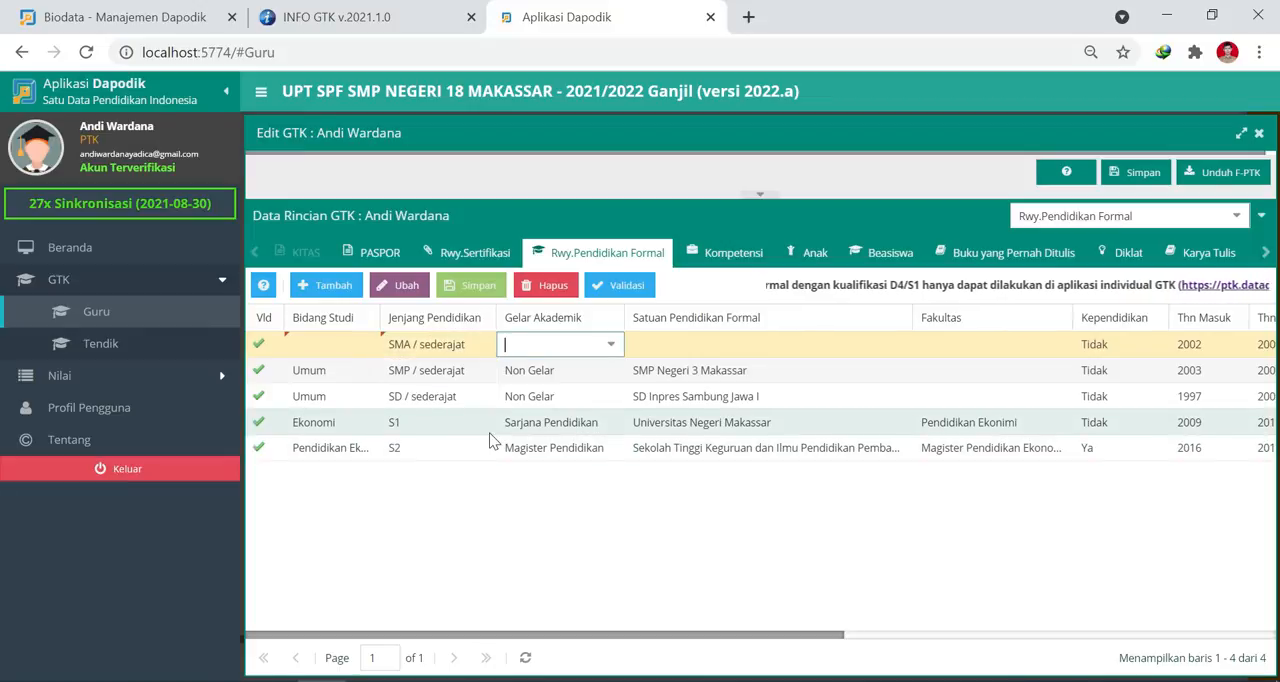
pyautogui.write('gelar')
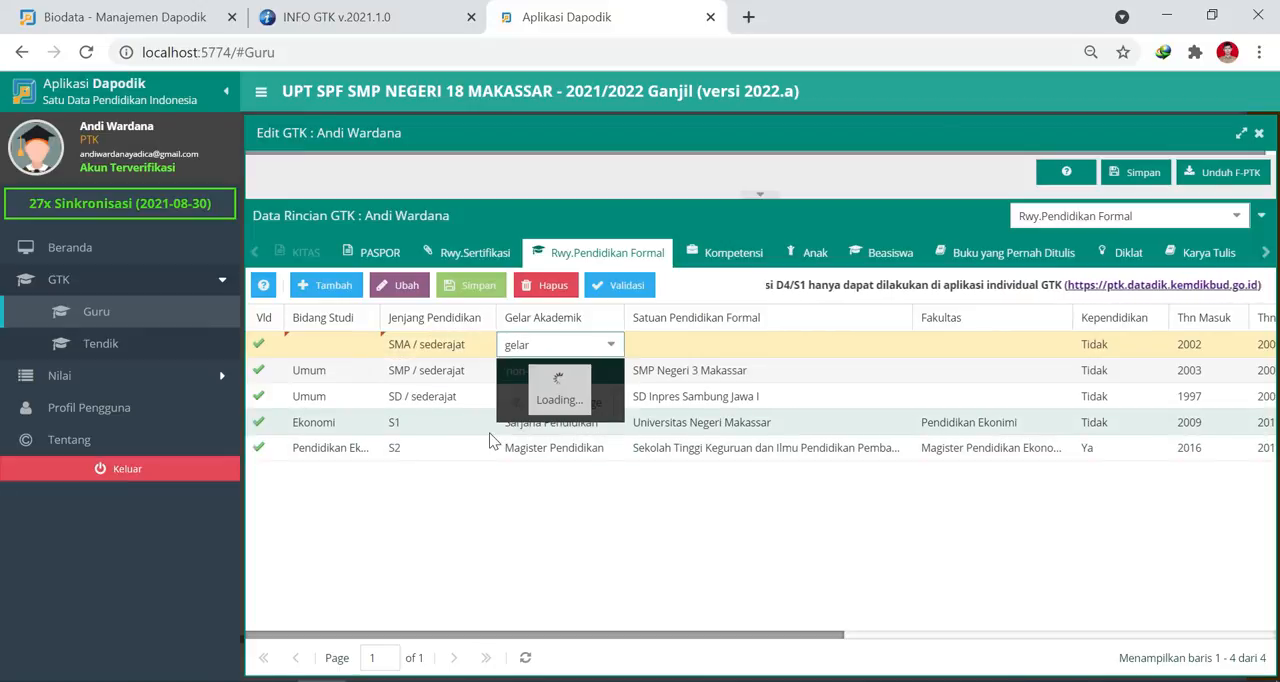
pyautogui.click(571, 372)
# Enter SMK Negeri 8 Makassar as the SMA row's Satuan Pendidikan Formal.
pyautogui.press('Tab')
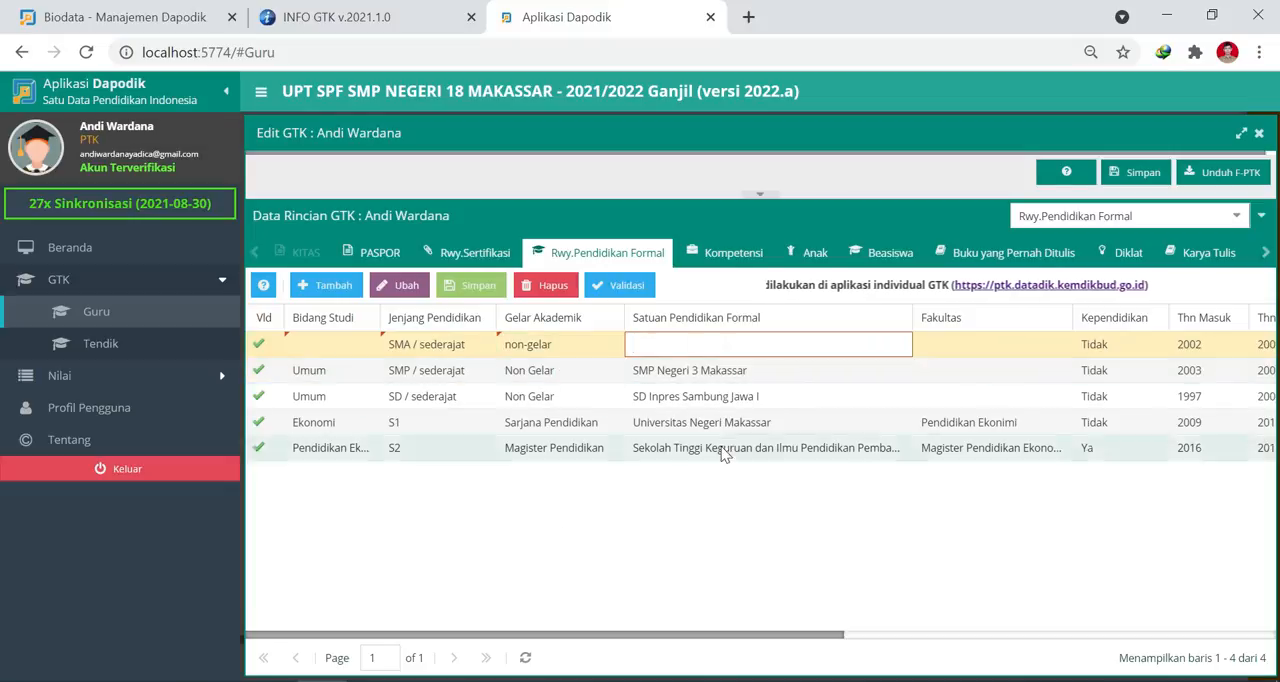
pyautogui.write('SMK Negeri 8 Makassar')
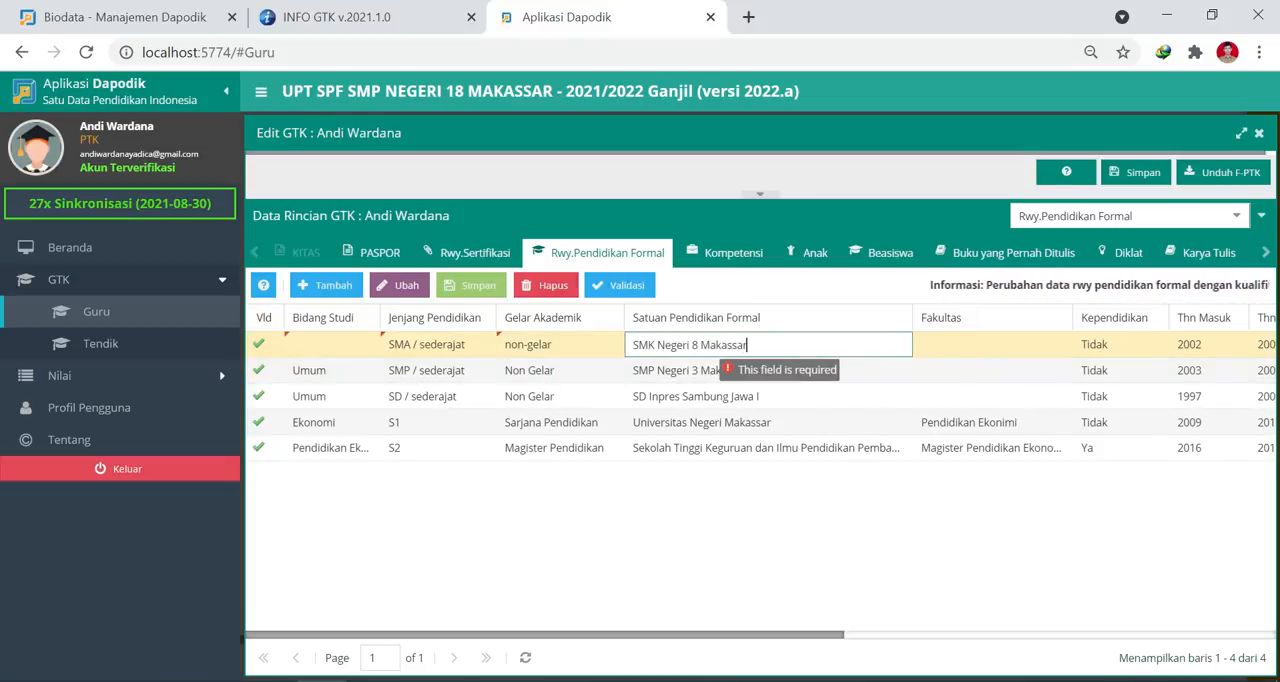
pyautogui.press('Tab')
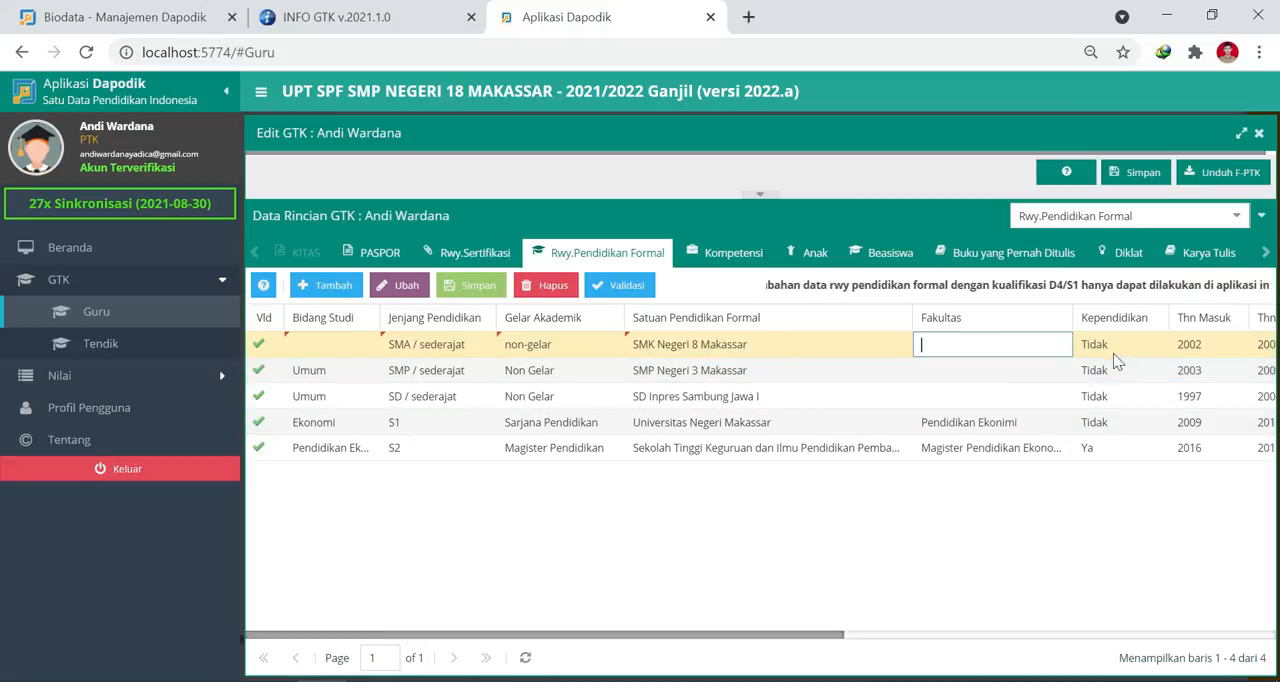
# Set the SMK Negeri 8 Makassar row's Thn Masuk to 2006 and its Thn Lulus to 2009.
pyautogui.press('Tab')
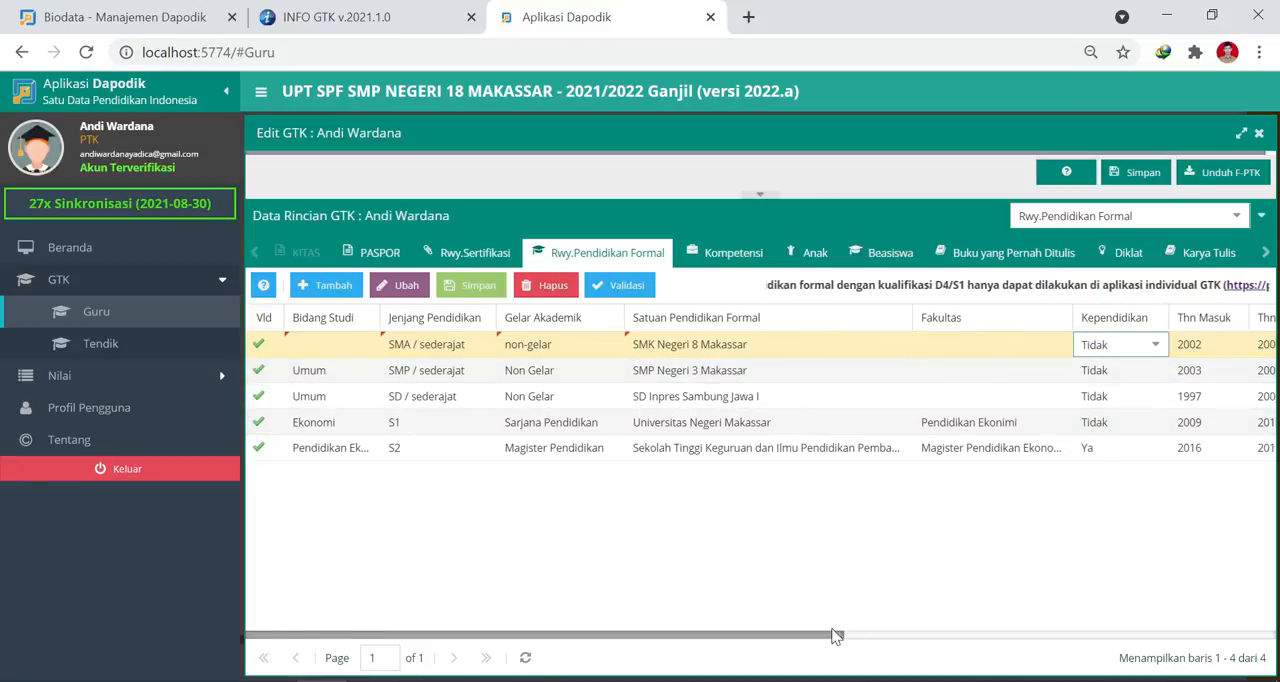
pyautogui.moveTo(838, 635); pyautogui.dragTo(1009, 640)
pyautogui.click(927, 349)
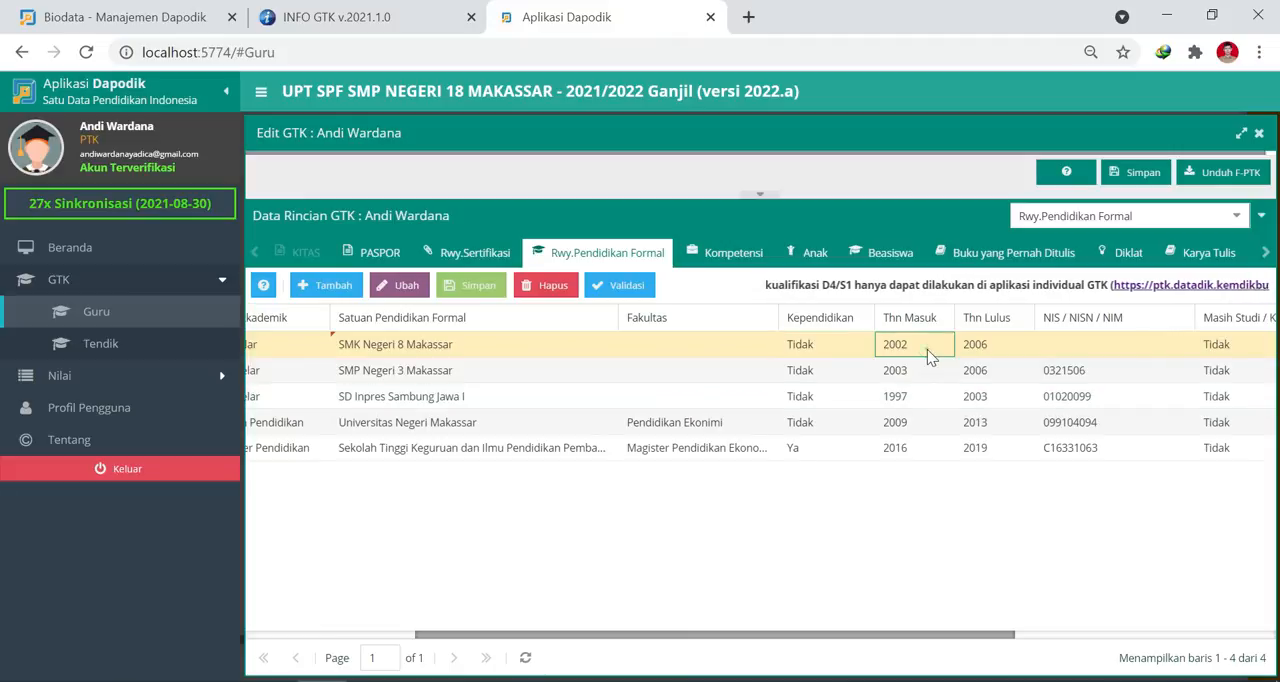
pyautogui.press('BackSpace')
pyautogui.write('6')
pyautogui.press('Tab')
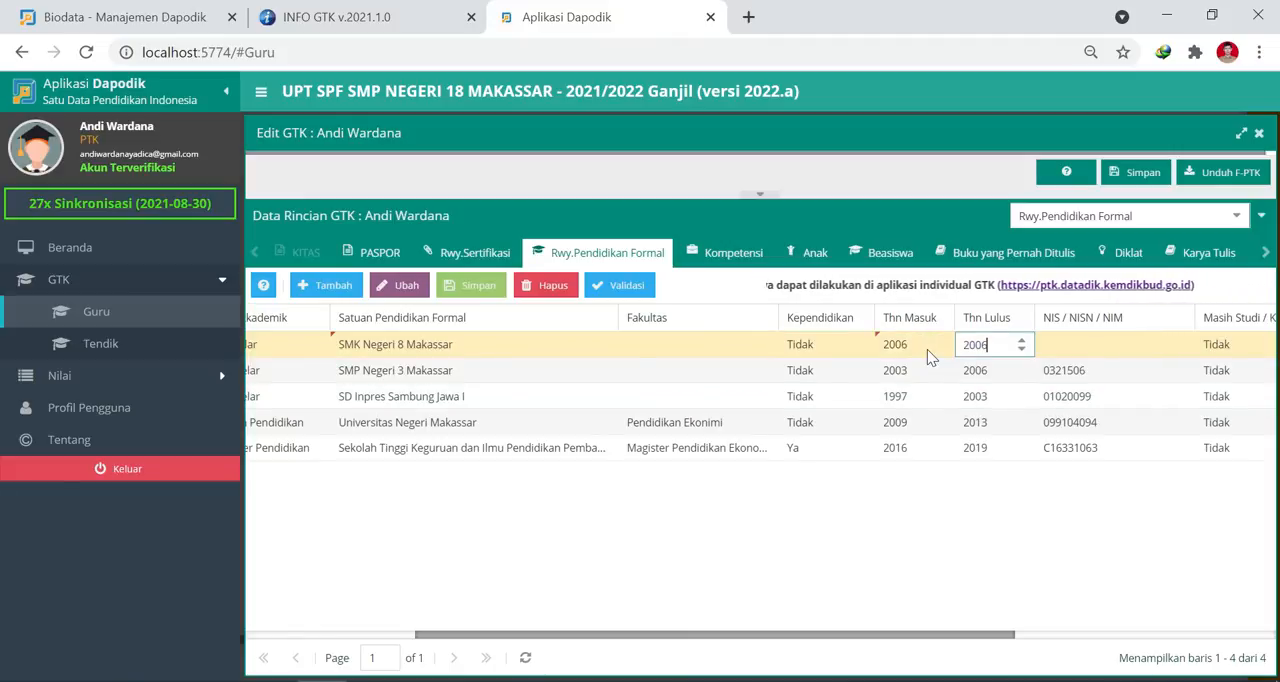
pyautogui.press('BackSpace')
pyautogui.write('9')
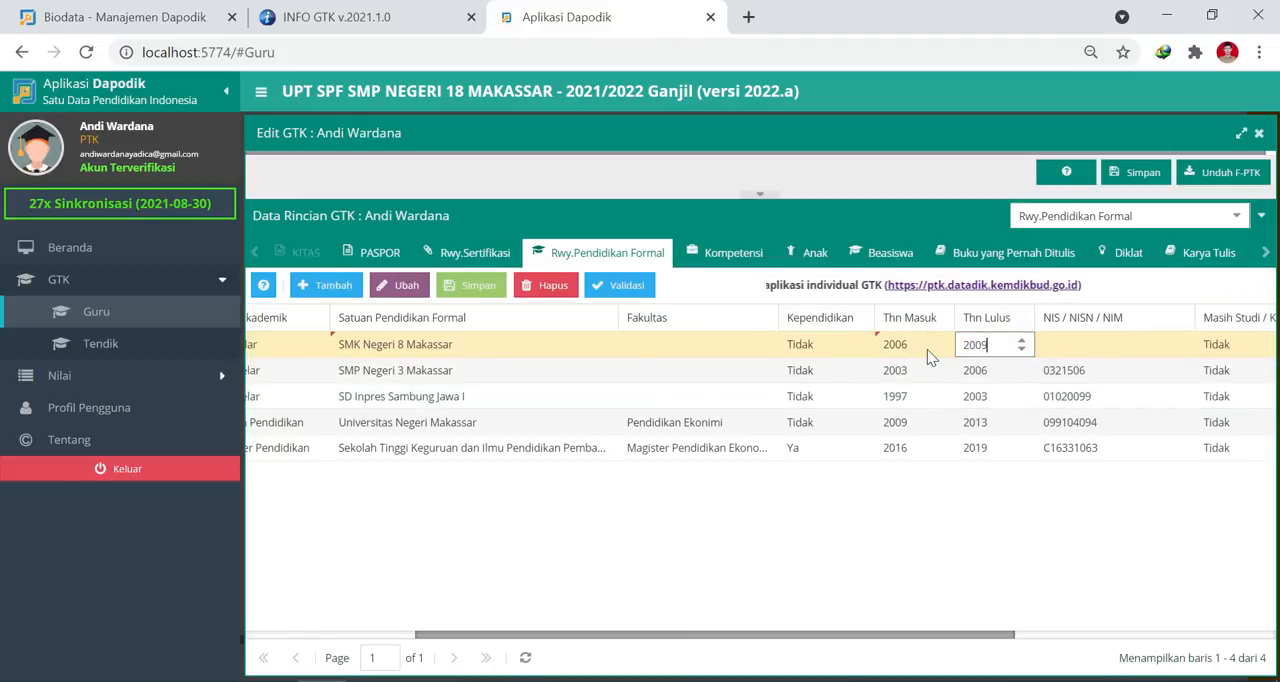
# Fill in the teacher's student number in the SMA row's NIS / NISN / NIM field.
pyautogui.press('Tab')
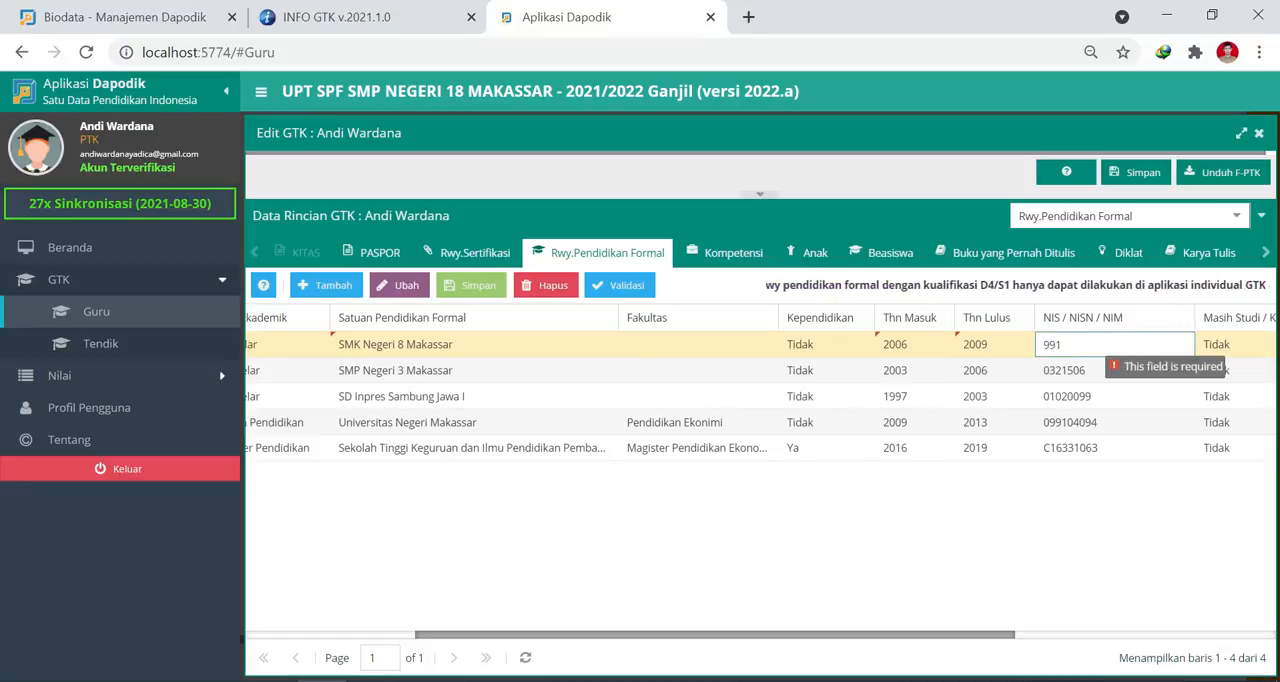
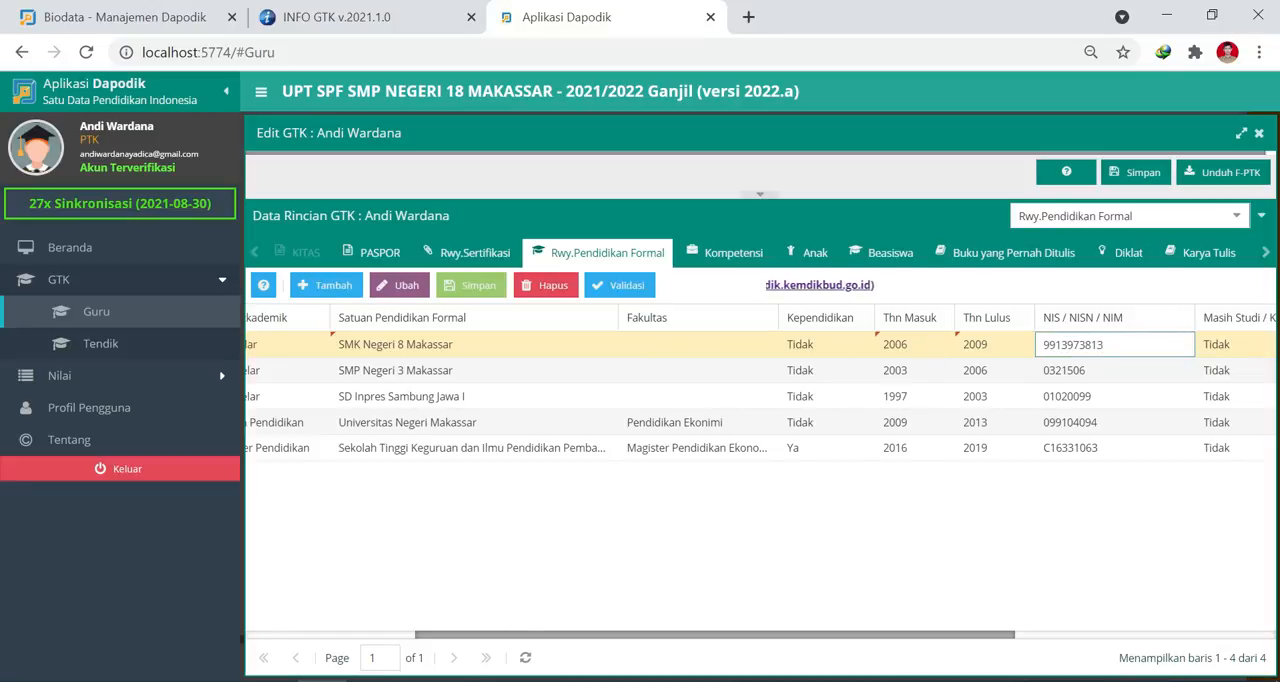
pyautogui.press('Tab')
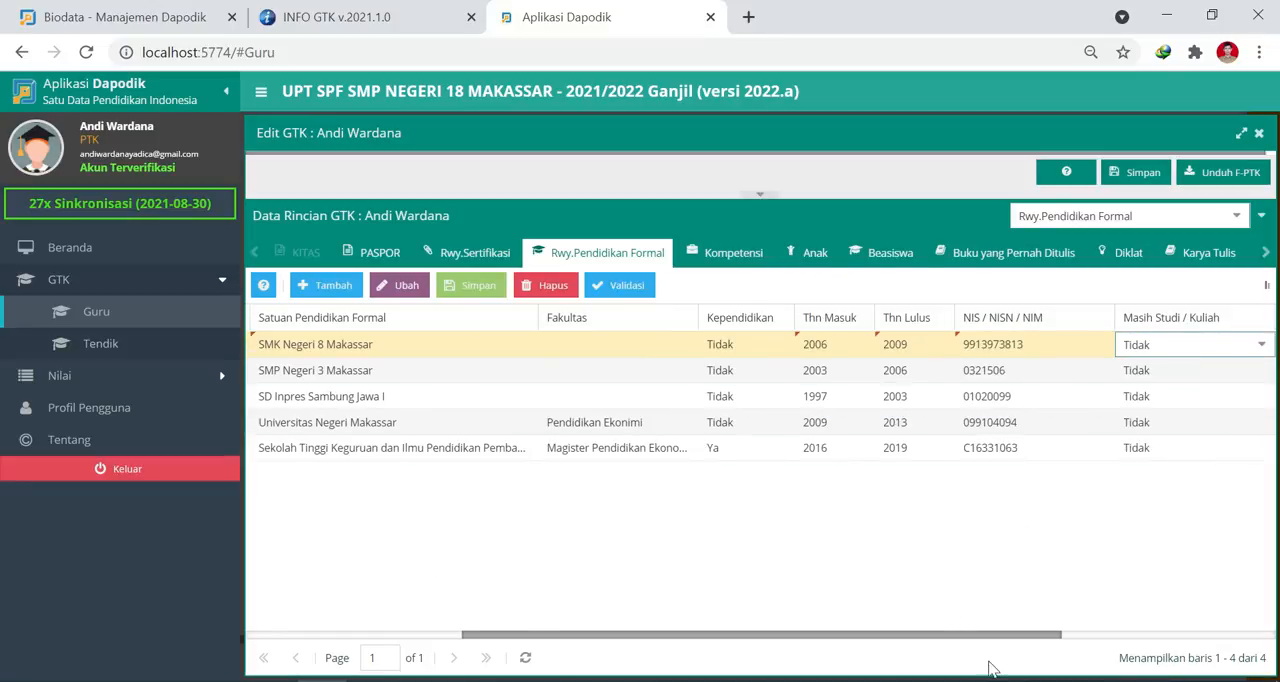
# Set the SMA row's Semester to 6 and its Rata-rata Ujian Akhir to 6.31, and save the row.
pyautogui.press('Tab')
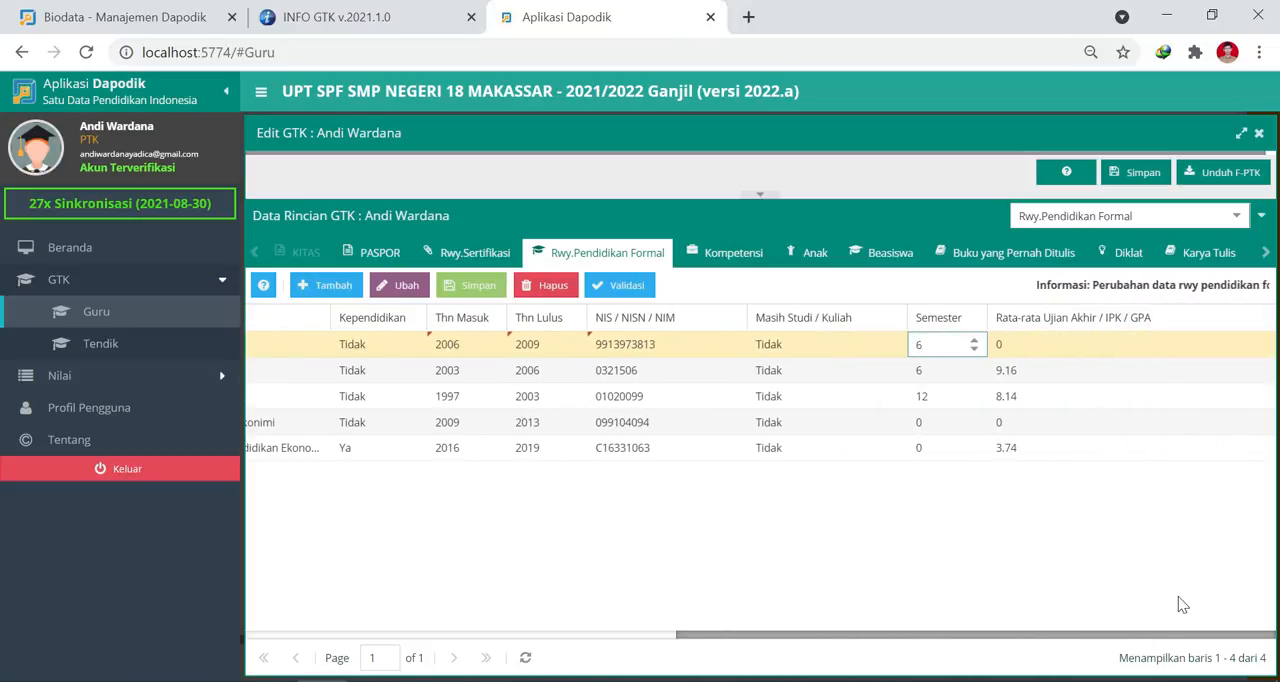
pyautogui.press('Tab')
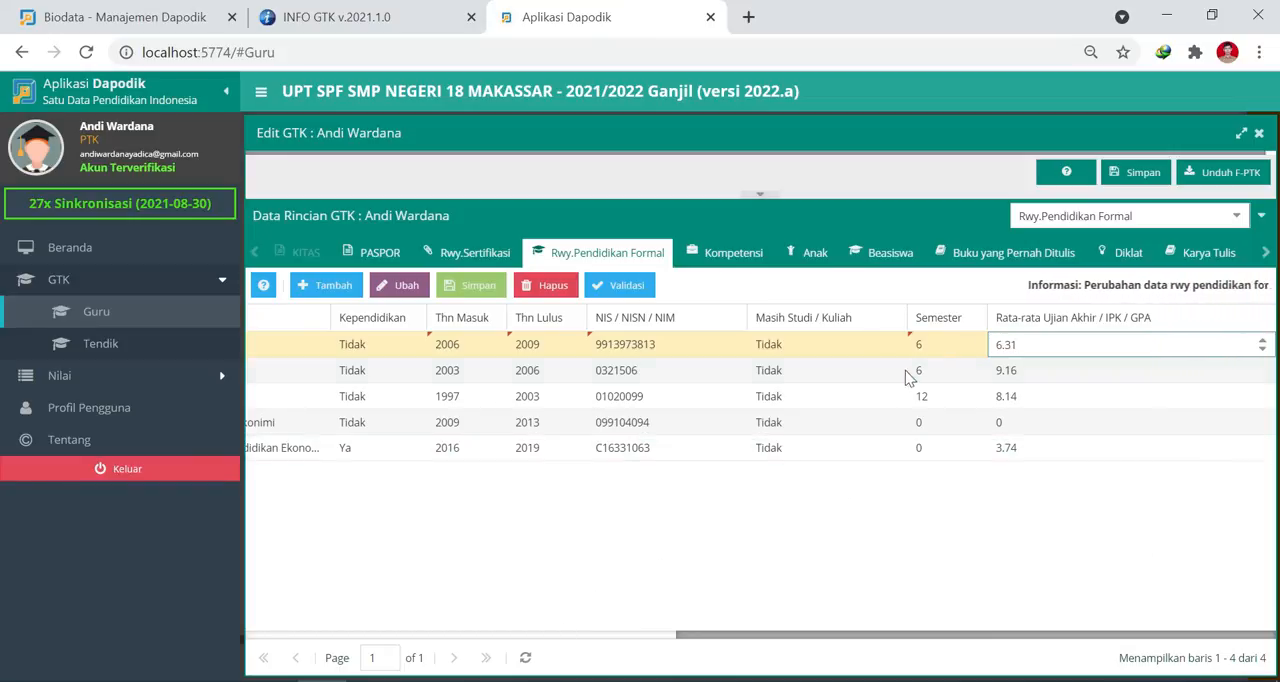
pyautogui.click(482, 292)
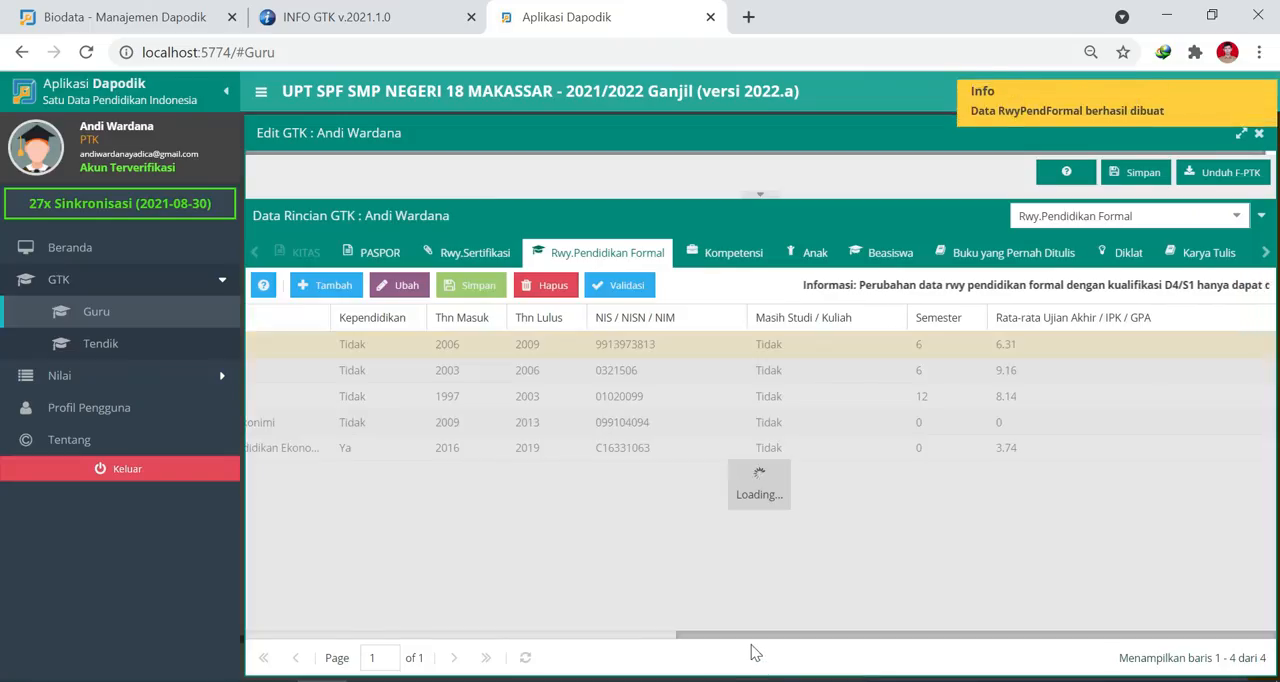
# Review the Jenjang Pendidikan and Gelar Akademik values of the saved SMA, SMP and SD rows.
pyautogui.moveTo(757, 637); pyautogui.dragTo(233, 630)
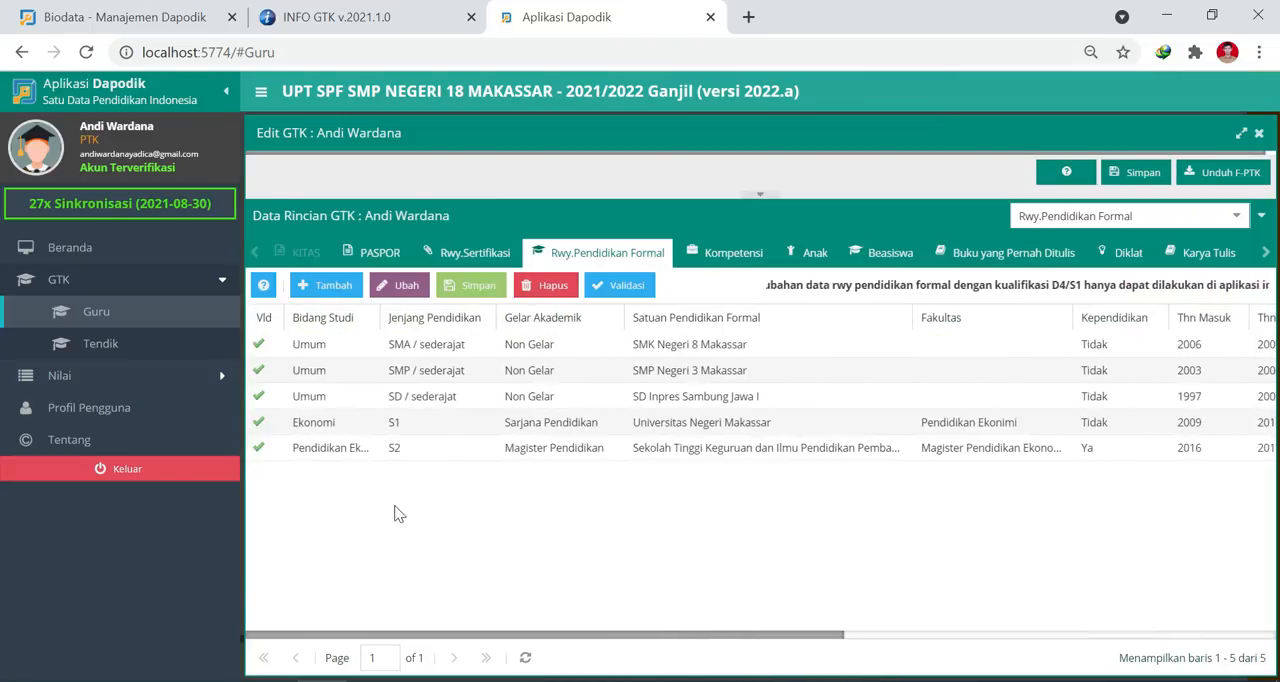
pyautogui.click(428, 344)
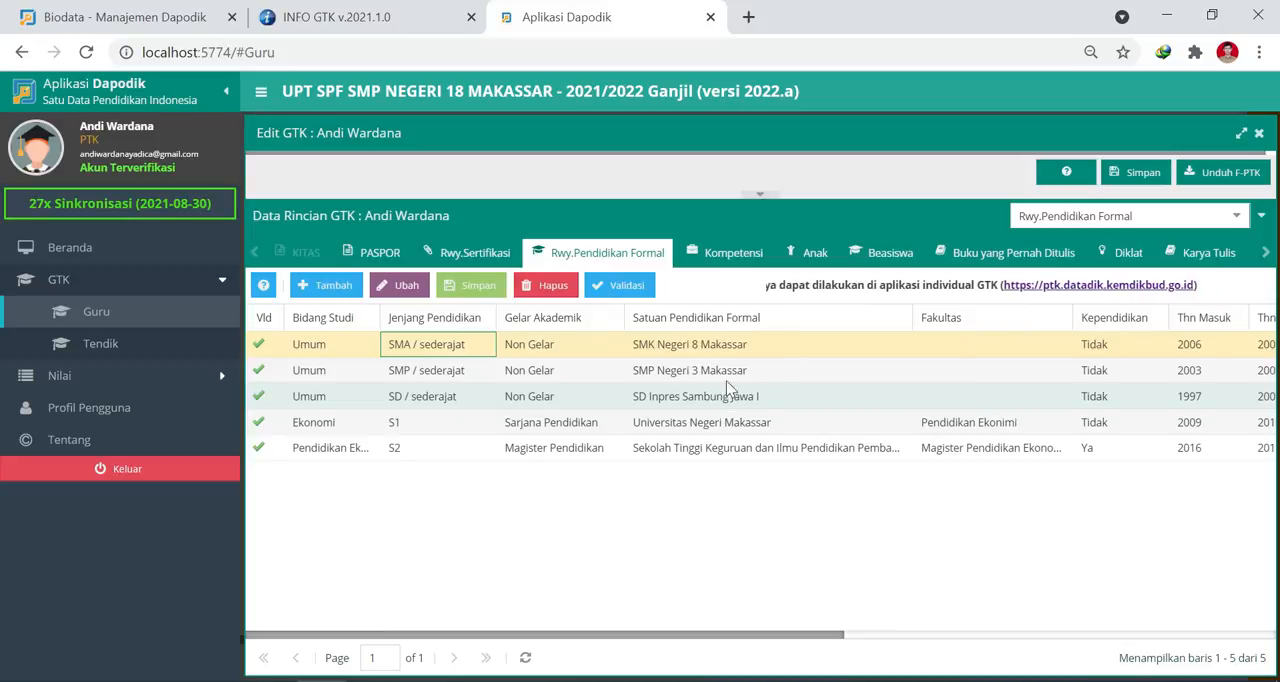
pyautogui.click(550, 398)
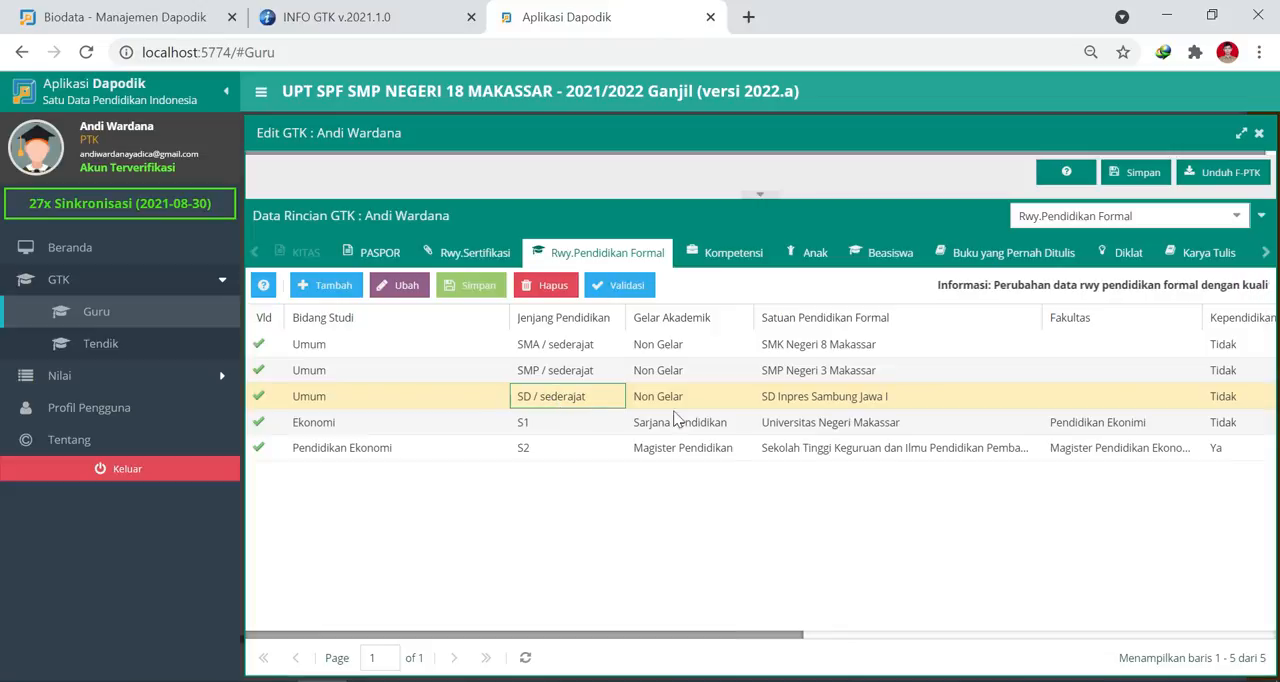
pyautogui.click(725, 400)
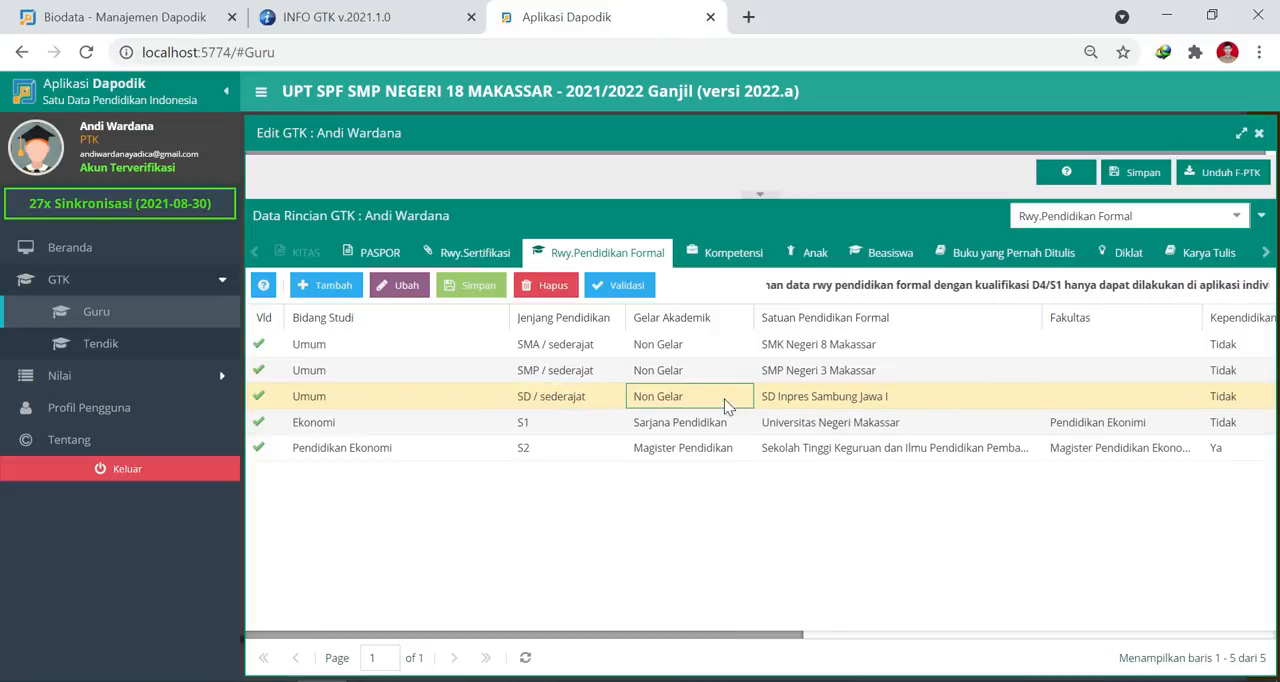